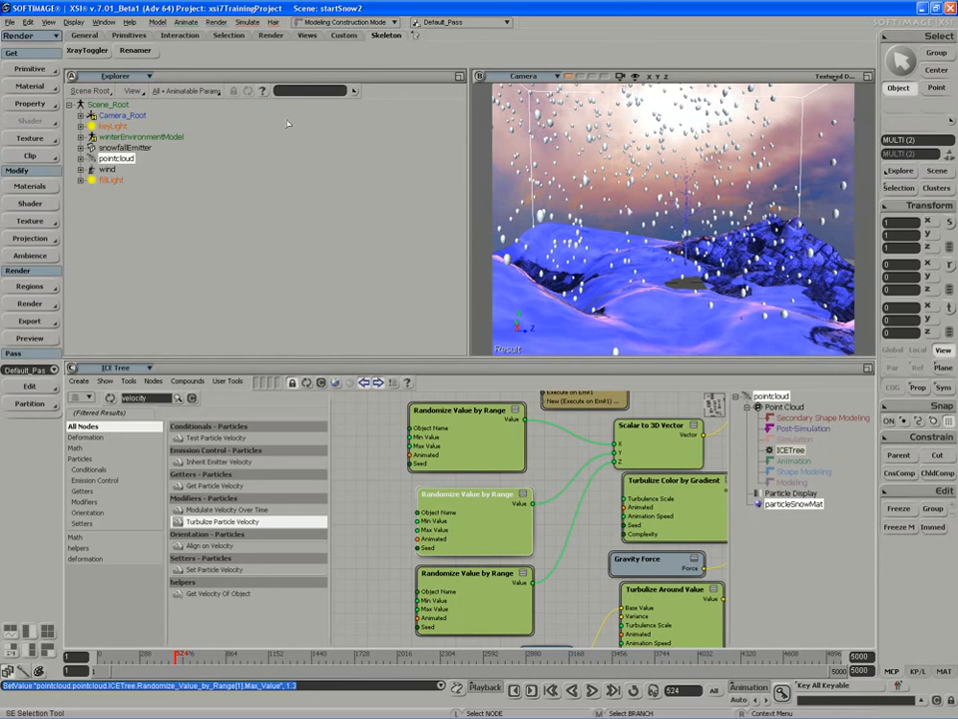
Step: Play the snow simulation forward in the camera view and stop it at frame 637
key(z)
drag(556, 504, 519, 500)
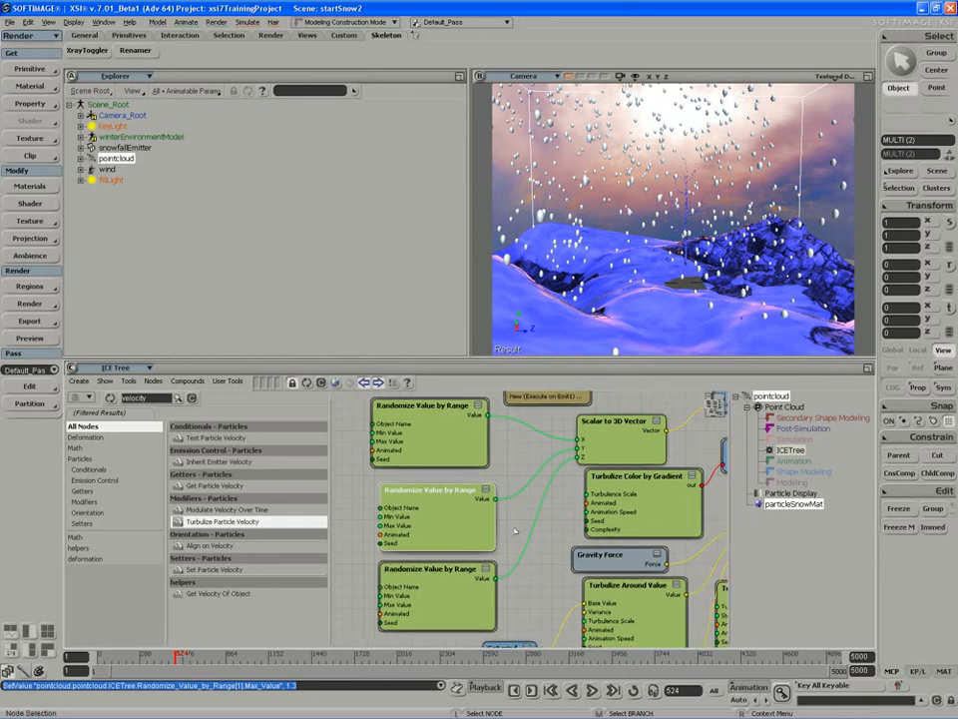
click(593, 690)
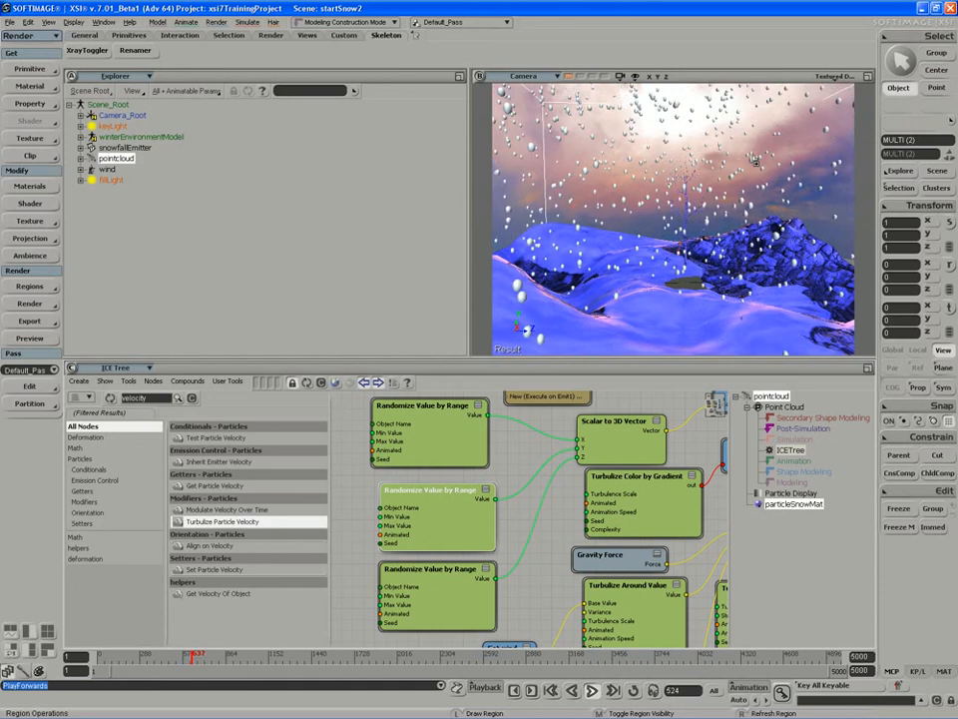
click(834, 76)
click(824, 106)
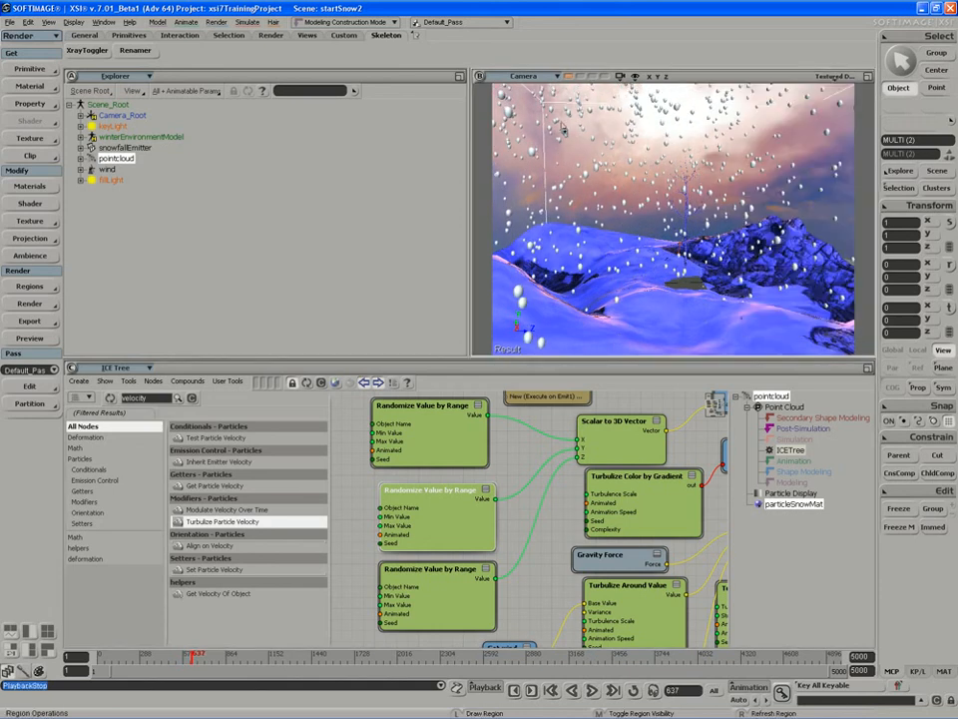
Step: Preview the snowfall with a render region covering almost the whole camera view
key(q)
mouse_move(497, 86)
mouse_down()
mouse_move(836, 303)
mouse_move(853, 342)
mouse_up()
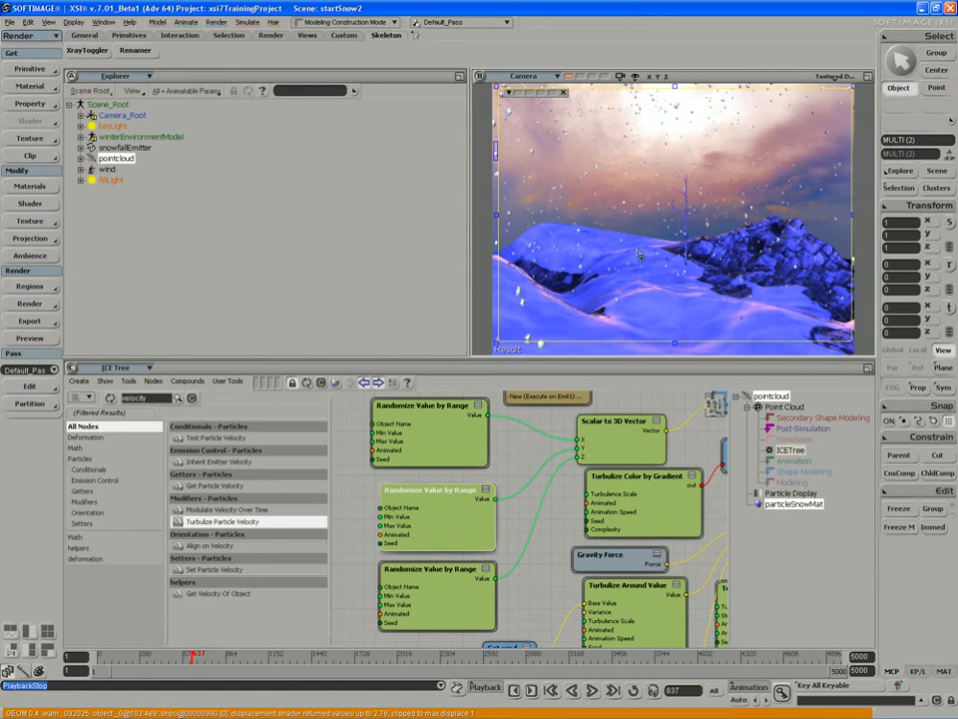
key(q)
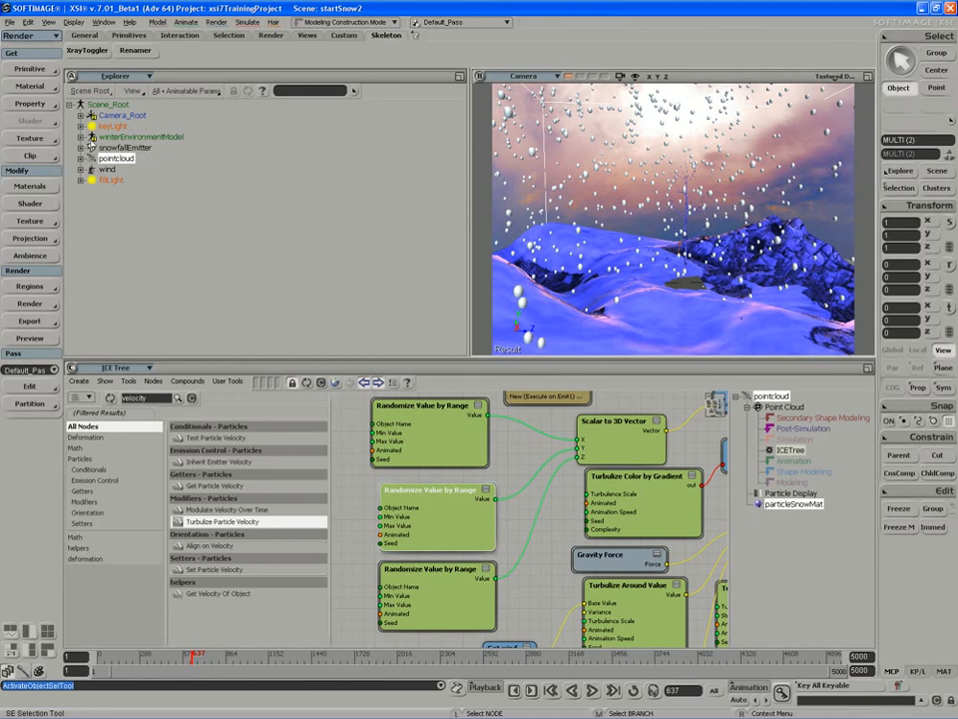
Step: Expand winterEnvironmentModel and highlight its skyDome, ground and birch objects together, followed by skyDome alone
click(81, 137)
click(165, 290)
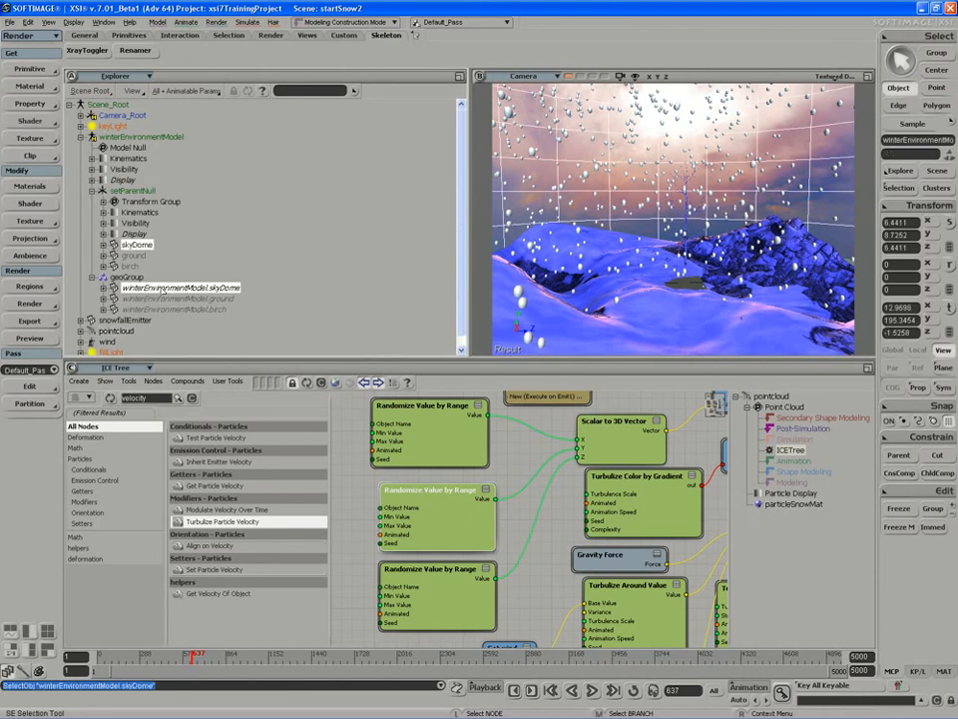
shift+click(154, 310)
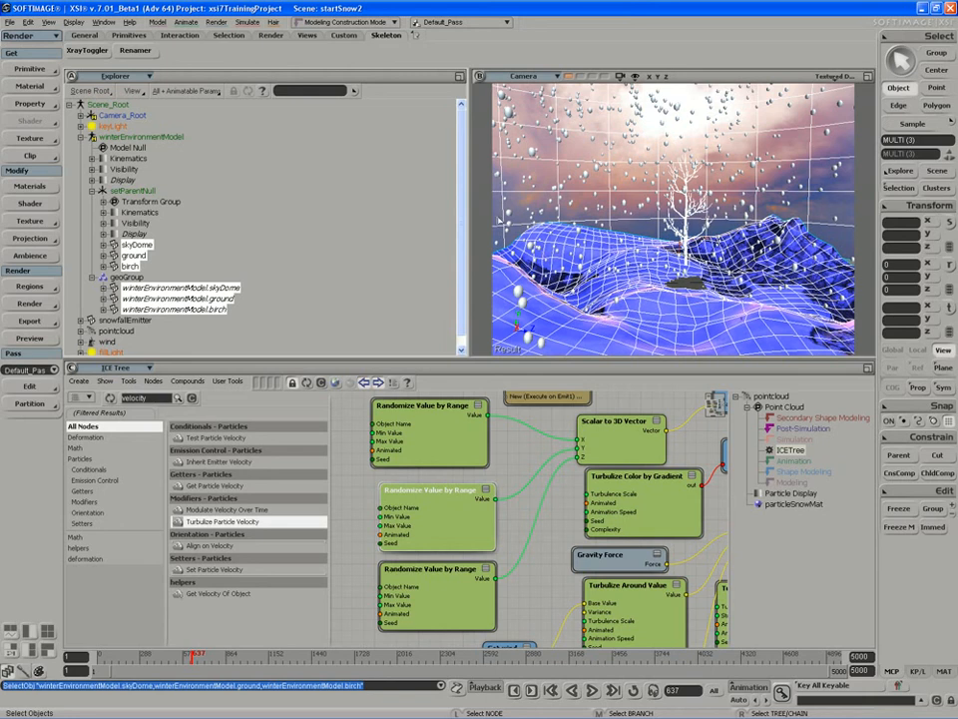
click(190, 287)
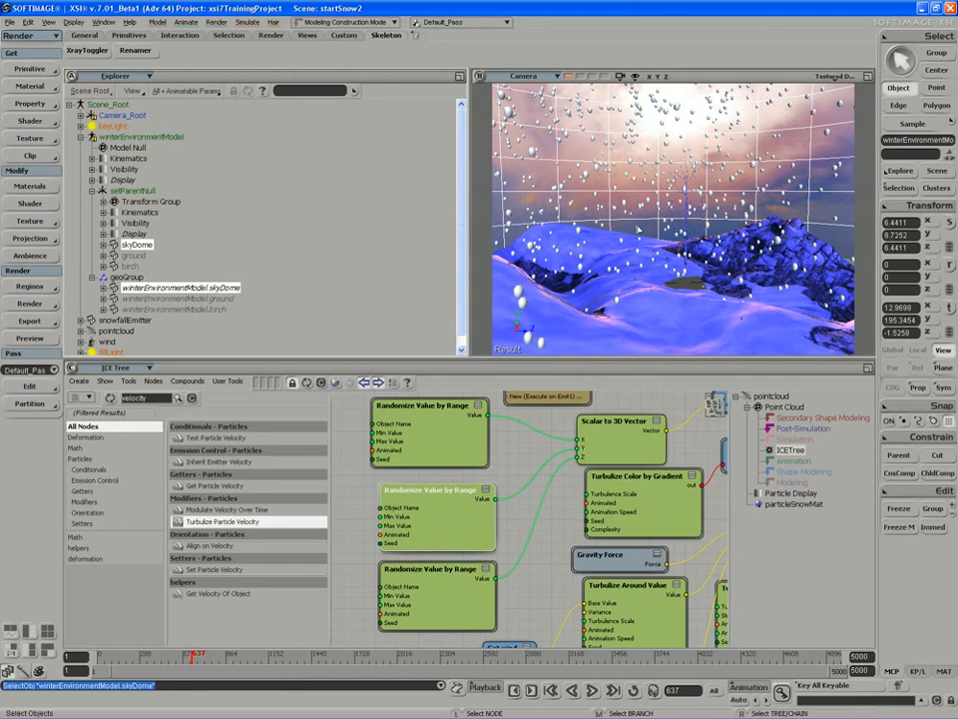
Step: Switch the explorer's scope to the scene's render passes and select Default_Pass
click(108, 76)
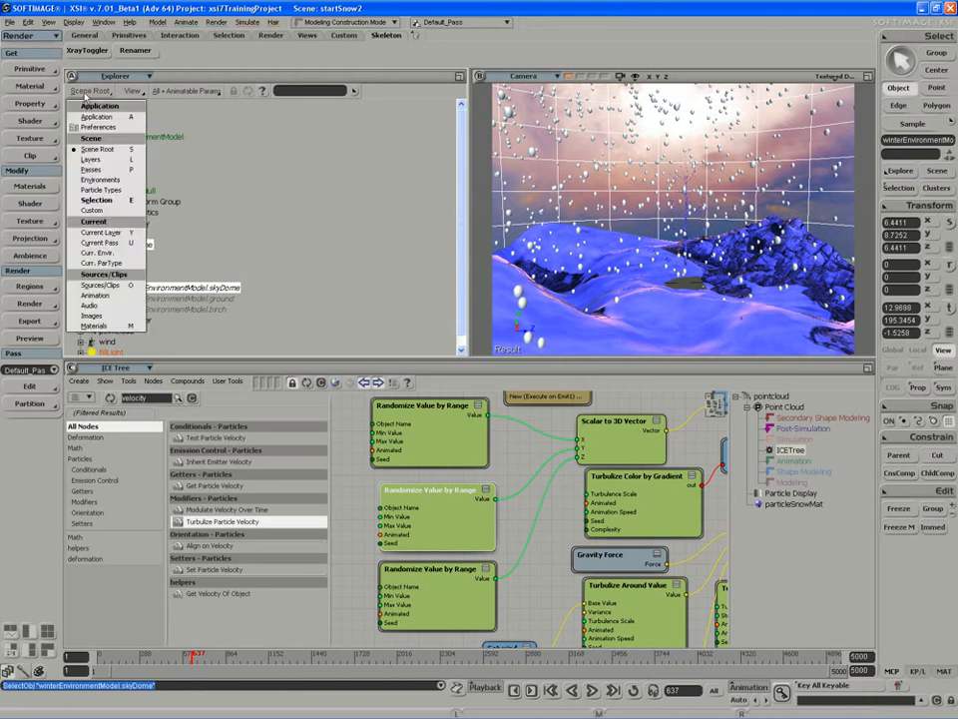
click(100, 166)
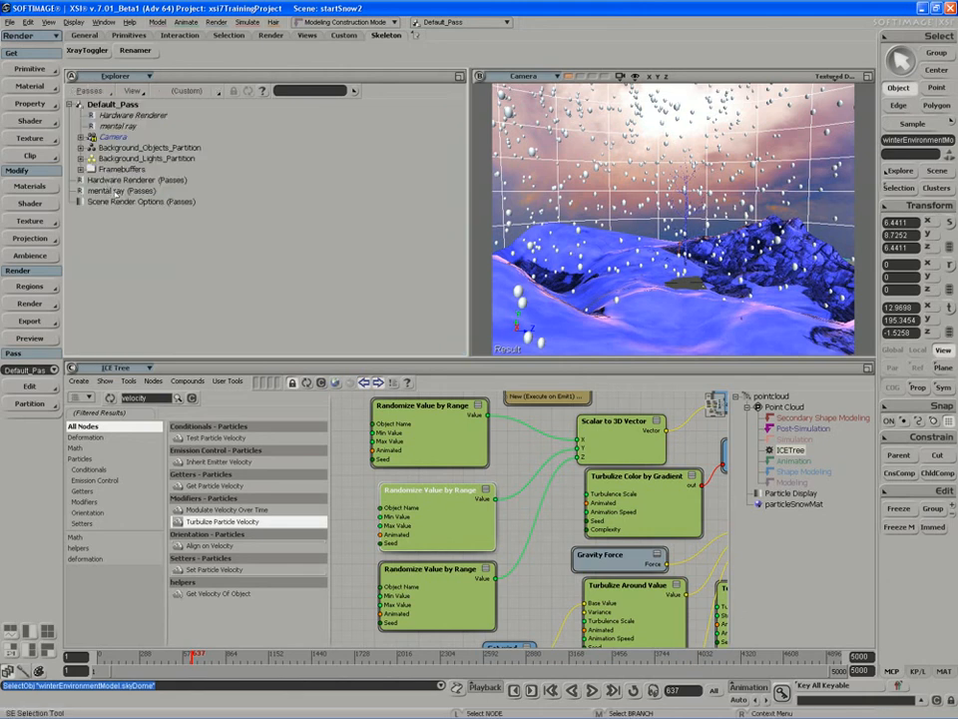
click(29, 404)
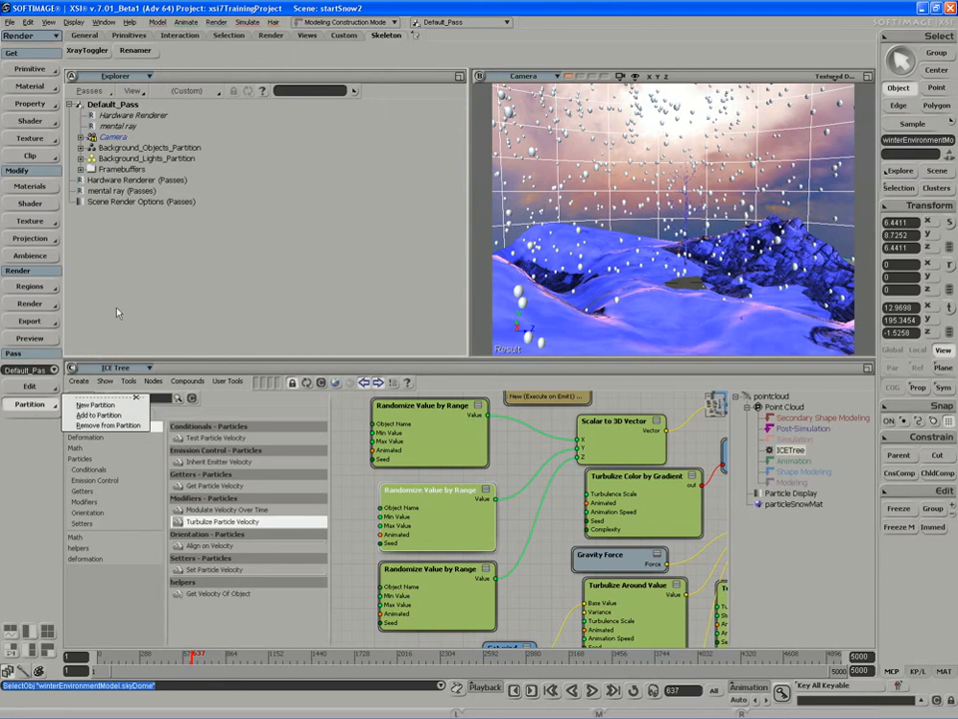
click(102, 105)
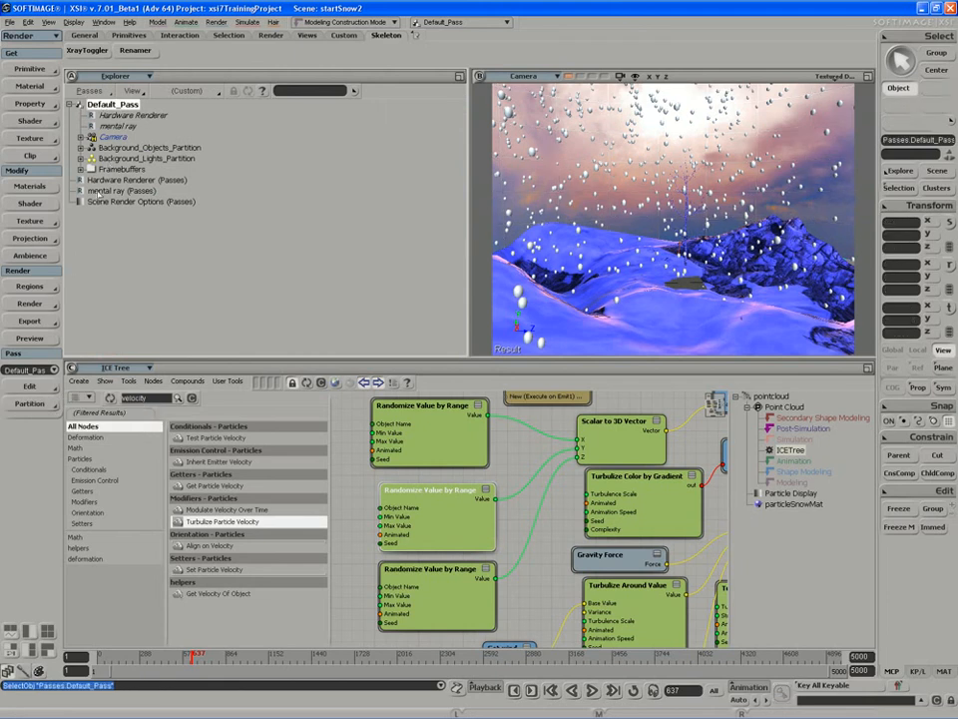
Step: Create an empty render pass named snowPass and save the scene
click(30, 386)
mouse_move(100, 397)
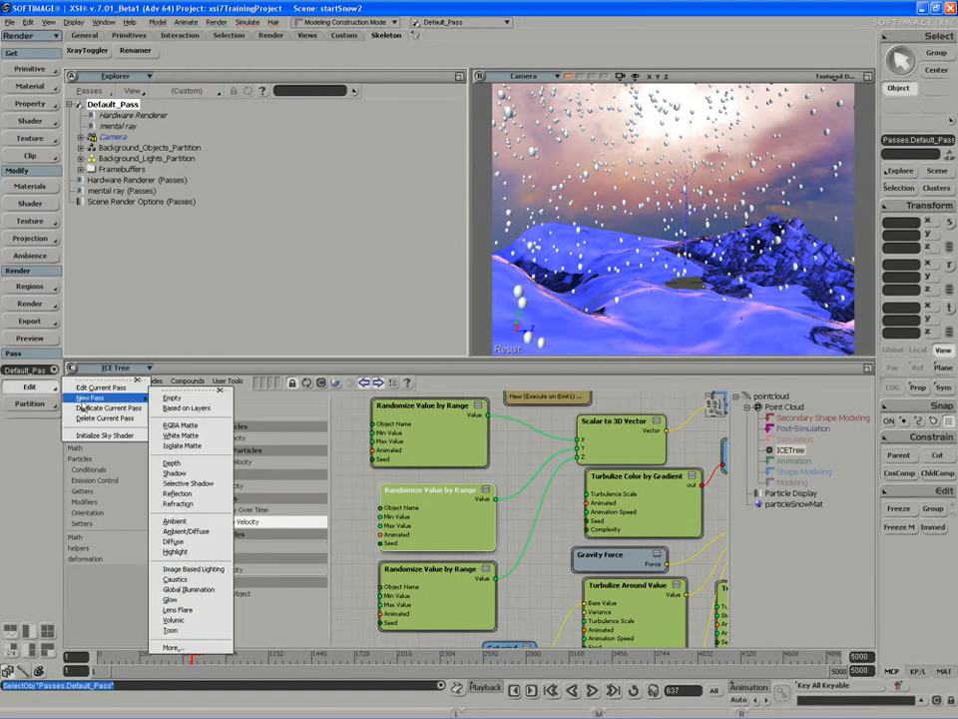
click(180, 400)
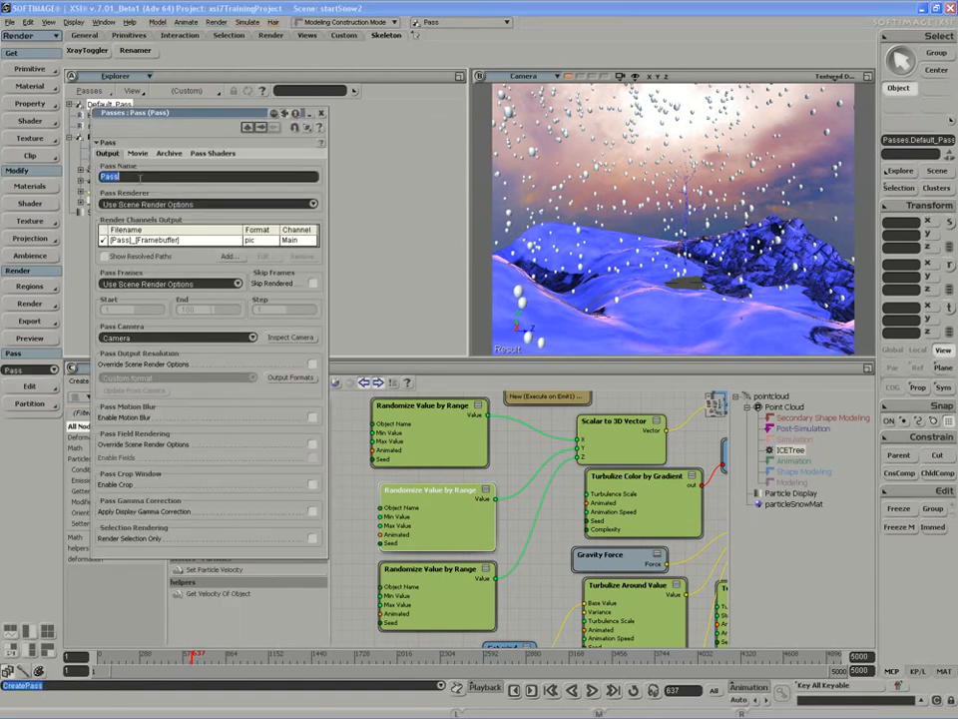
text(snowPass)
key(Return)
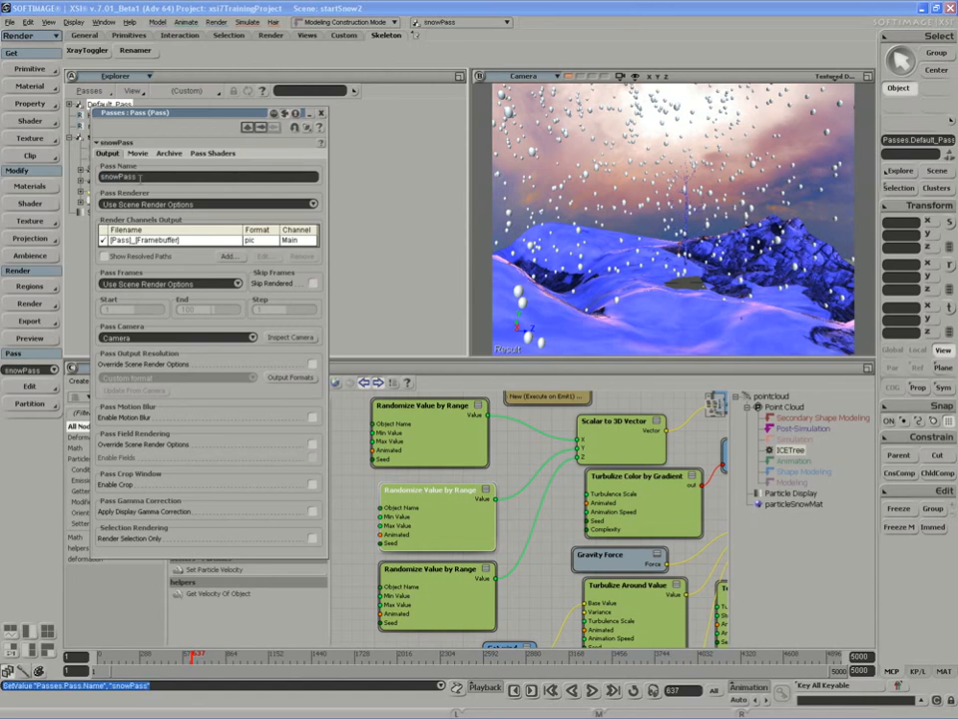
key(ctrl+s)
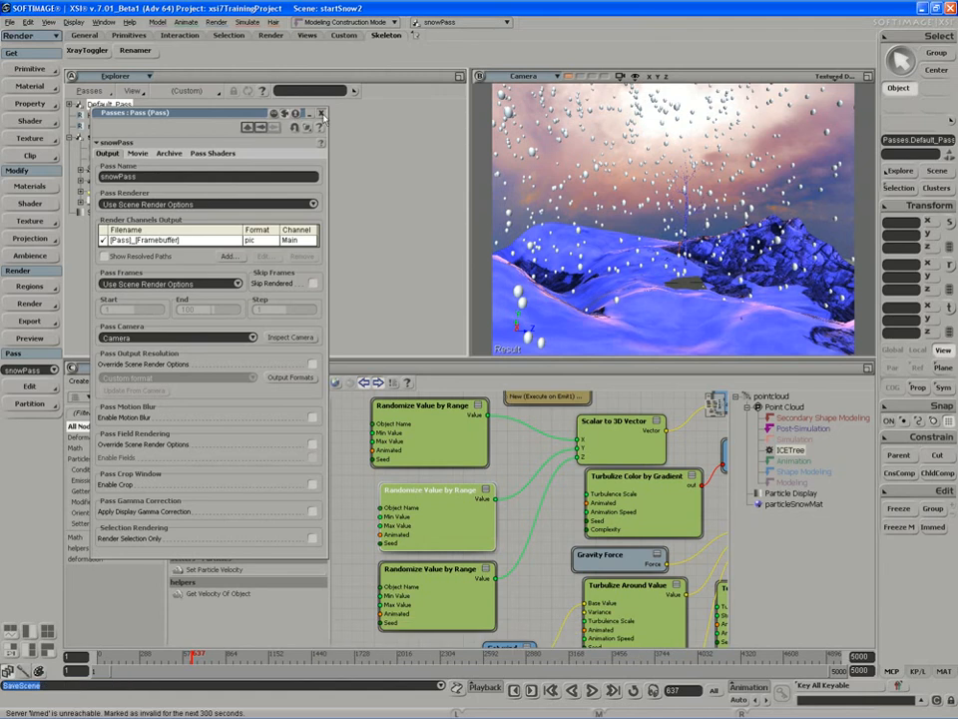
click(320, 112)
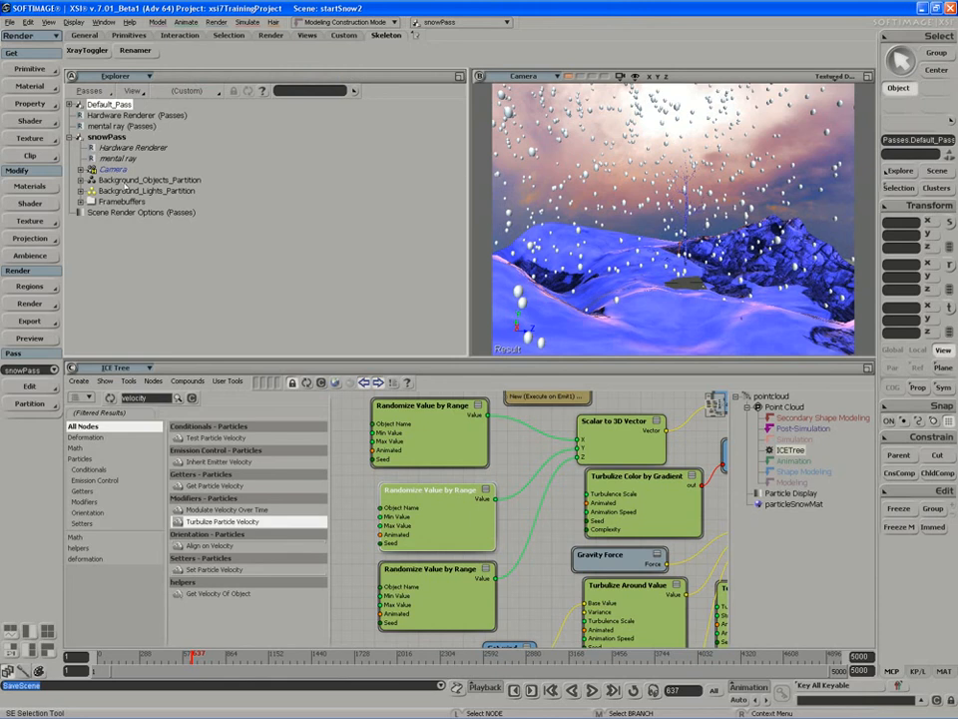
Step: Create a partition named hiddenPartition in snowPass containing the skyDome object
click(80, 179)
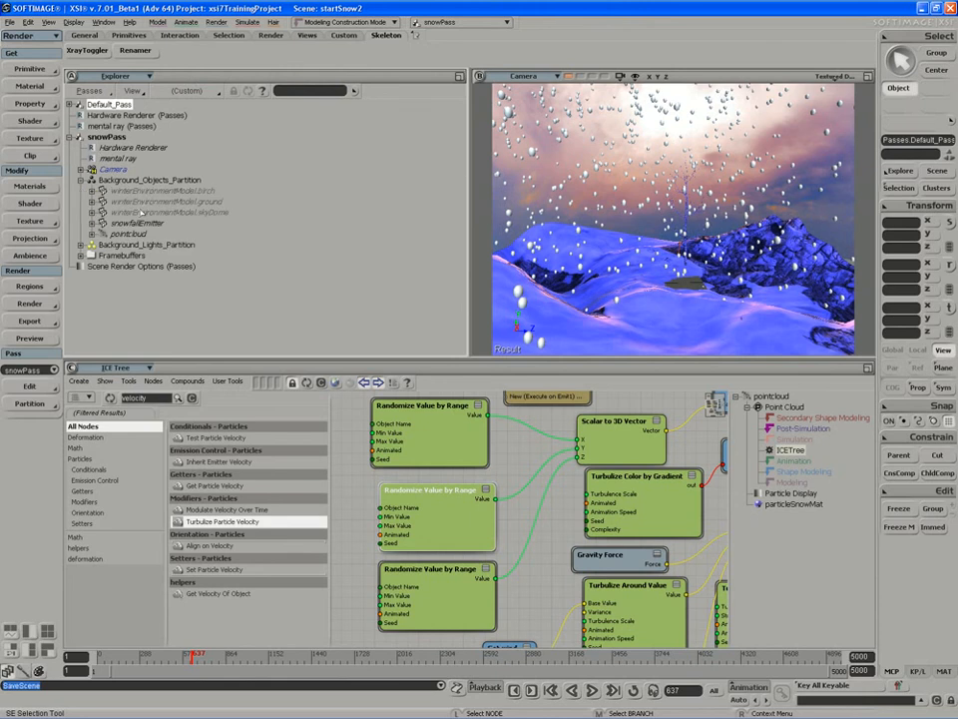
click(165, 212)
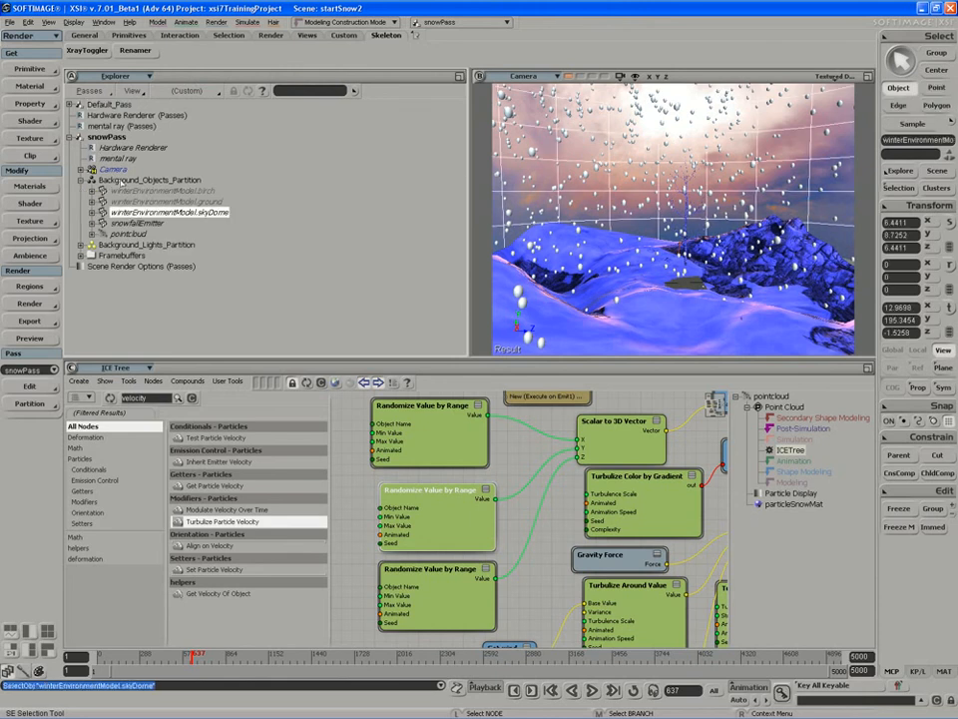
click(29, 403)
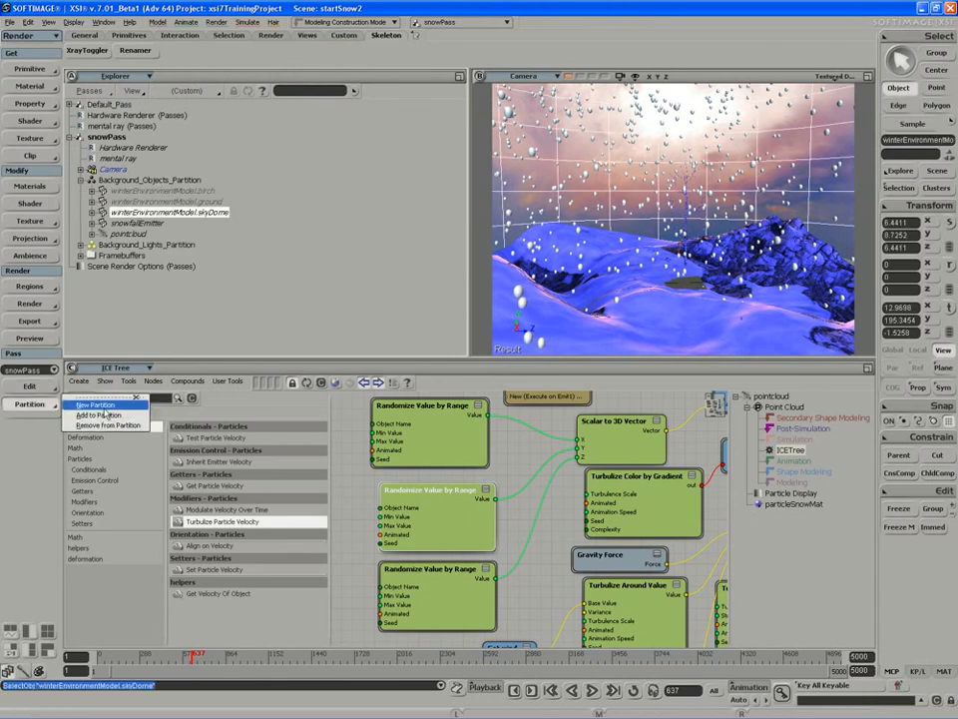
click(95, 402)
double_click(346, 190)
text(hiddenPart)
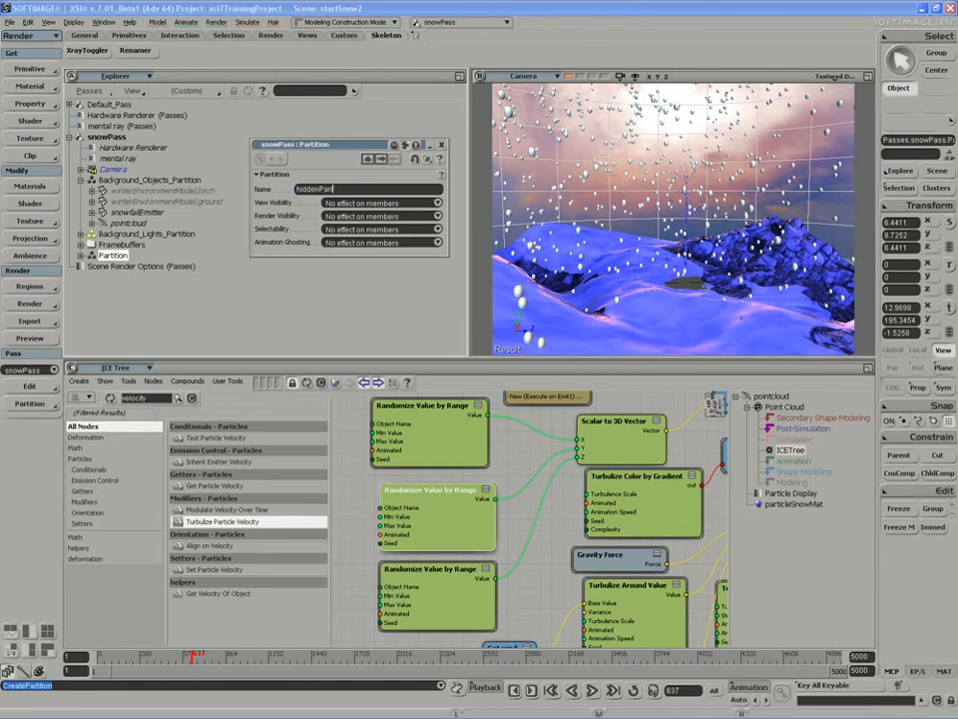
text(ition)
key(Return)
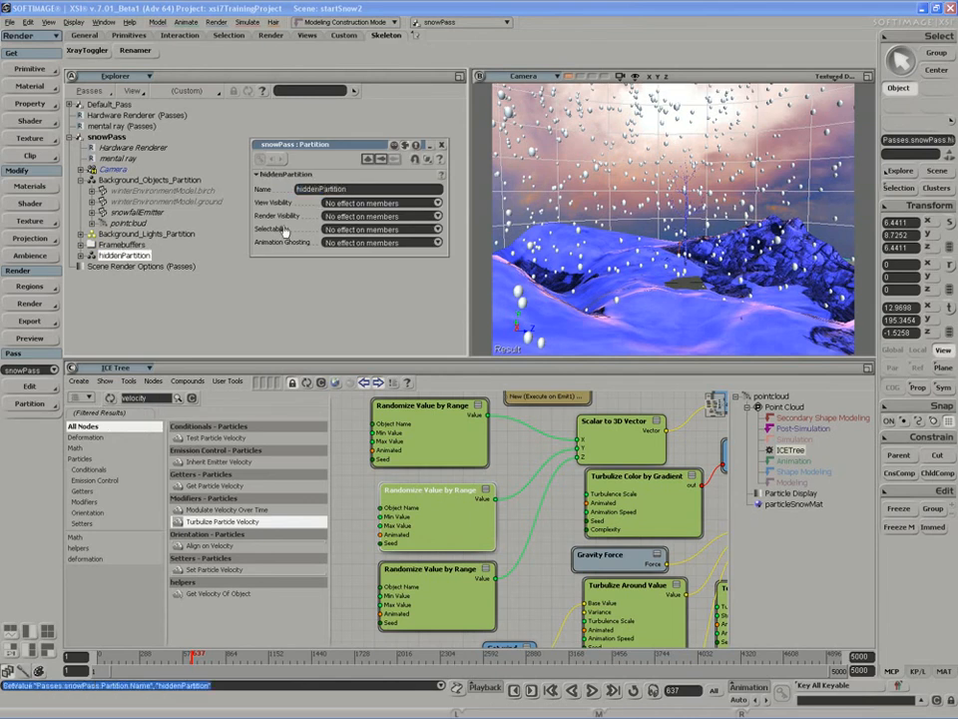
Step: Hide the members of hiddenPartition and close its properties
key(h)
drag(300, 145, 289, 178)
click(431, 180)
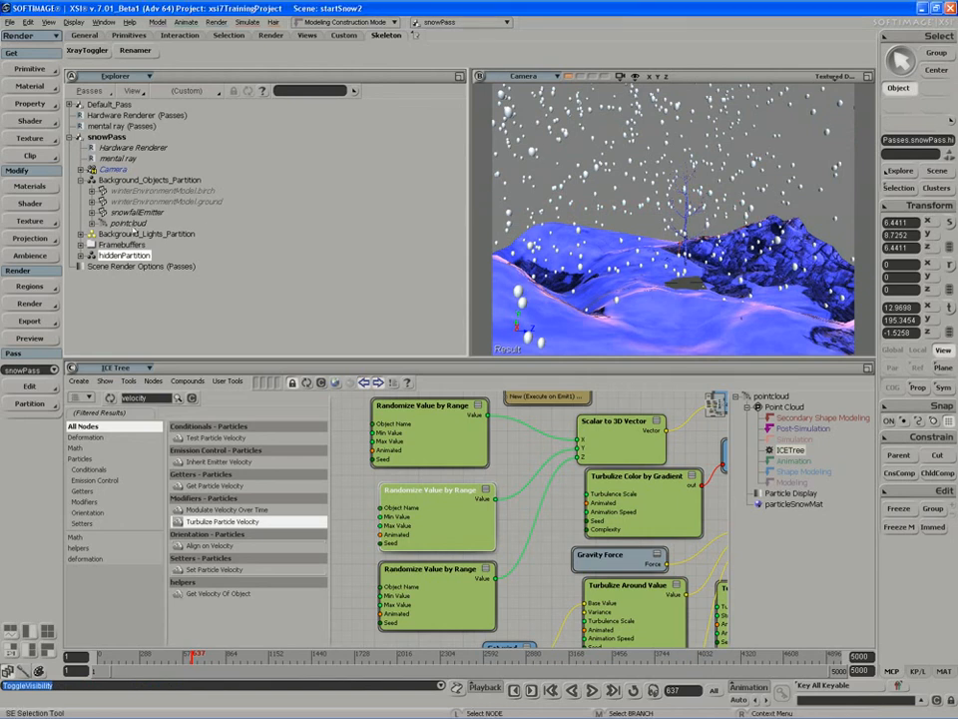
Step: Create a partition named snowCloudAndEmitter in snowPass containing pointcloud and snowfallEmitter
click(129, 223)
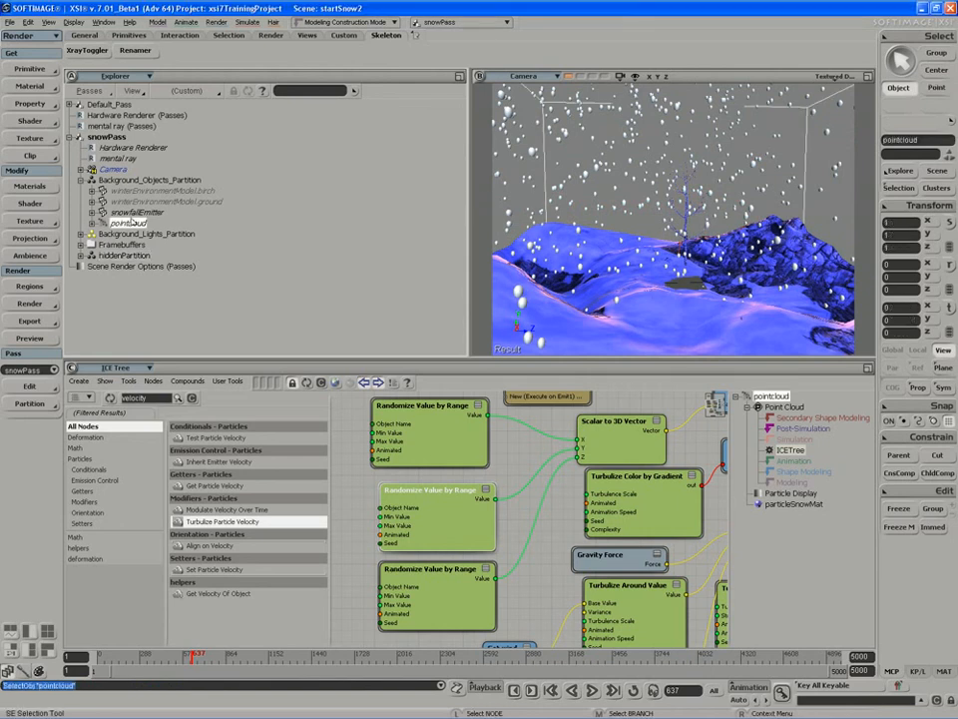
ctrl+click(137, 211)
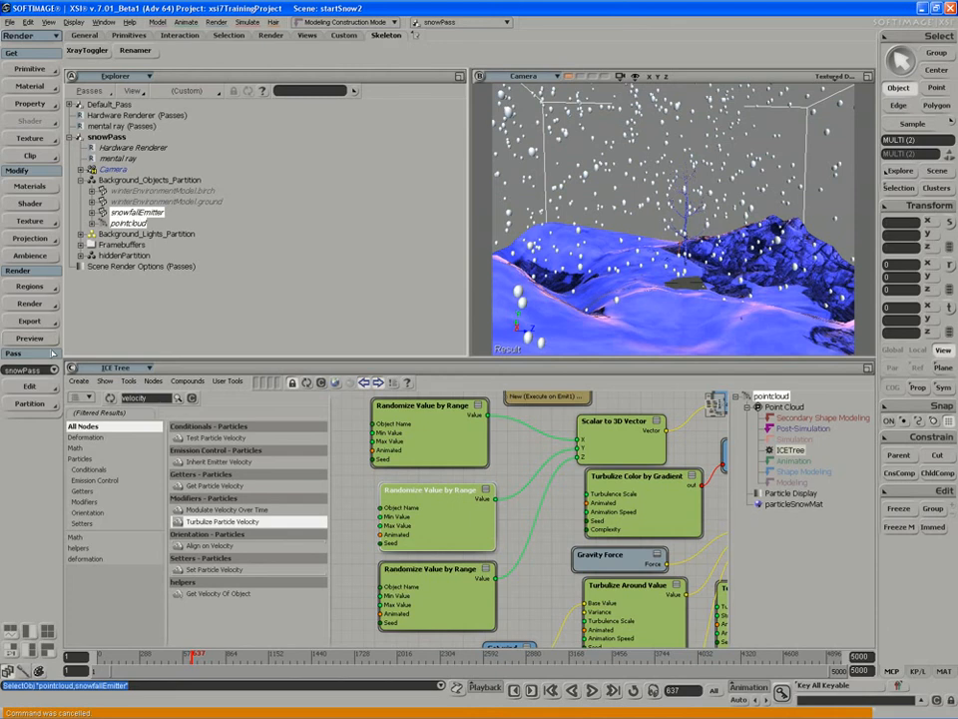
click(27, 404)
click(95, 401)
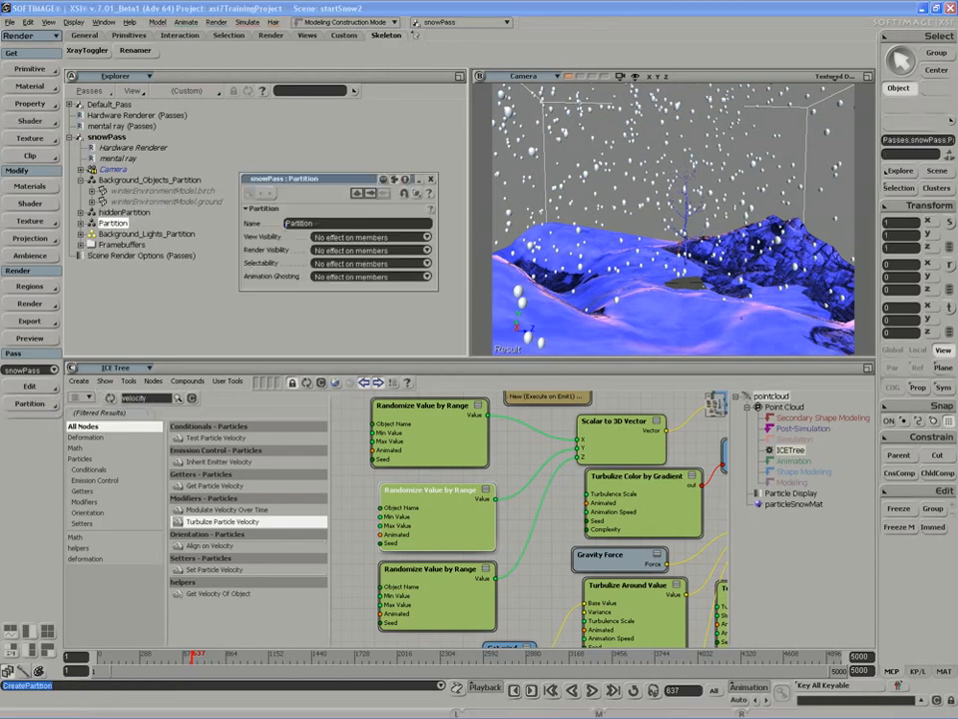
double_click(313, 222)
text(snowCloudAndEmitter)
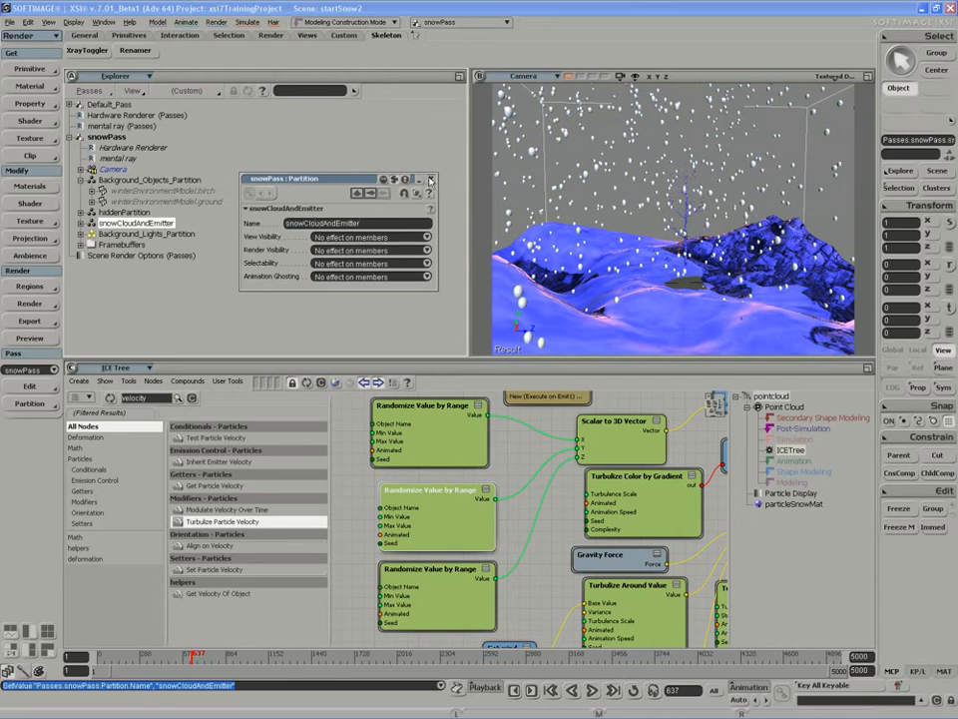
click(430, 180)
Step: Create a partition named groundMaskObjects in snowPass containing the birch and ground objects
click(172, 181)
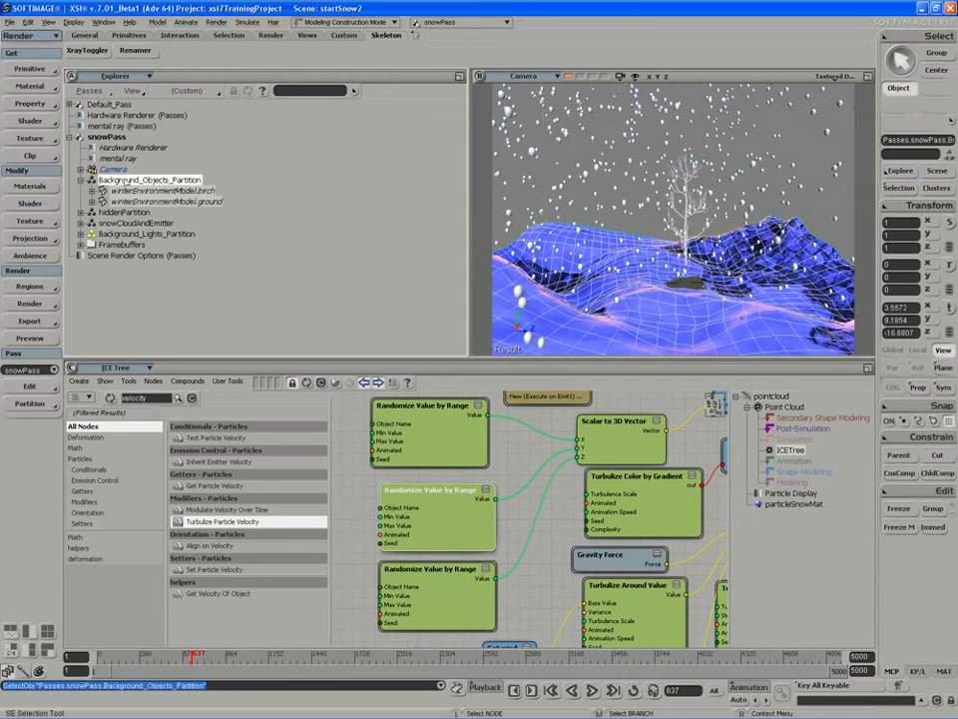
shift+click(148, 201)
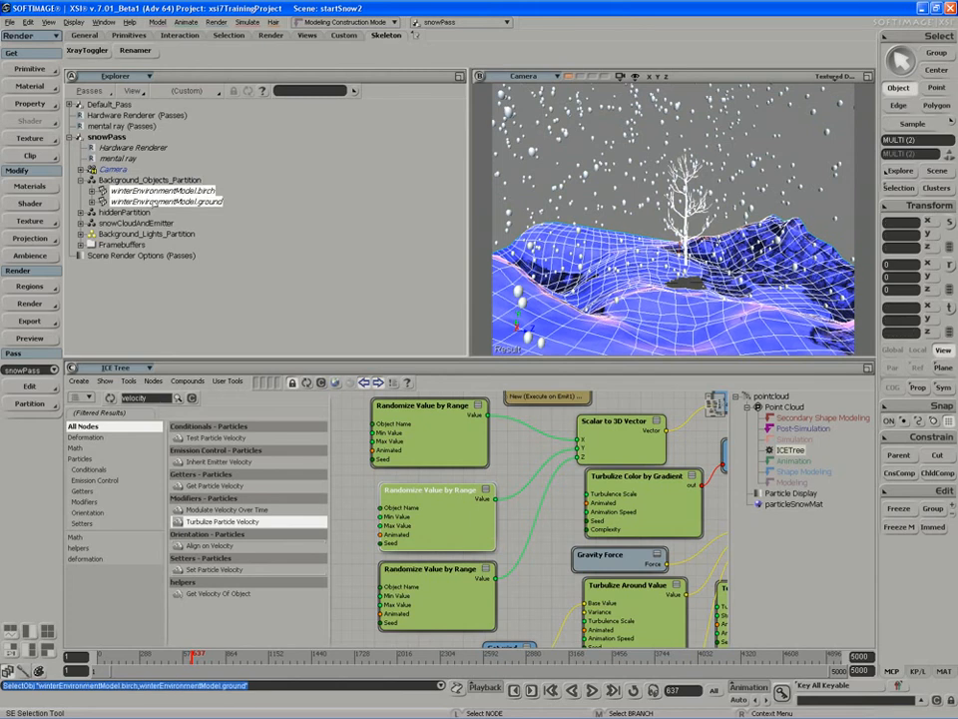
click(30, 403)
click(96, 404)
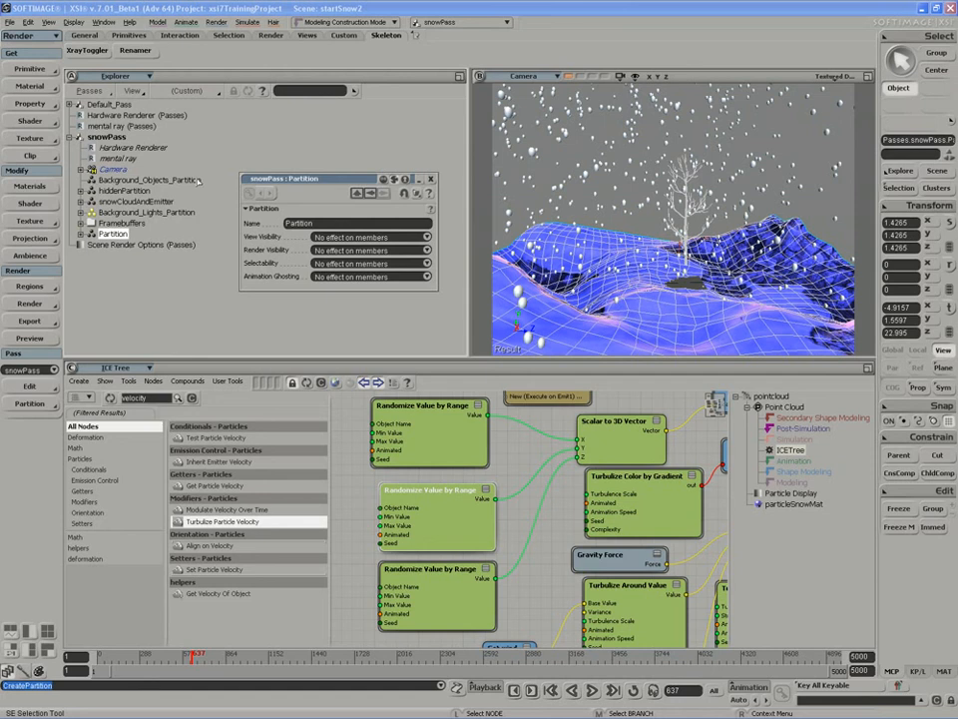
drag(266, 183, 273, 163)
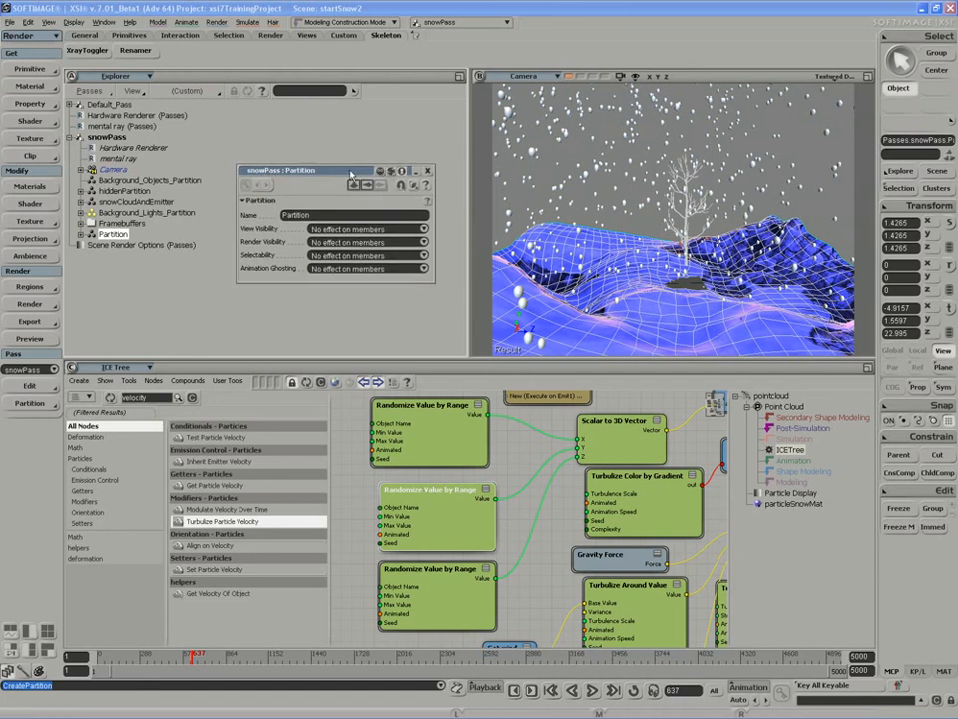
drag(362, 161, 344, 157)
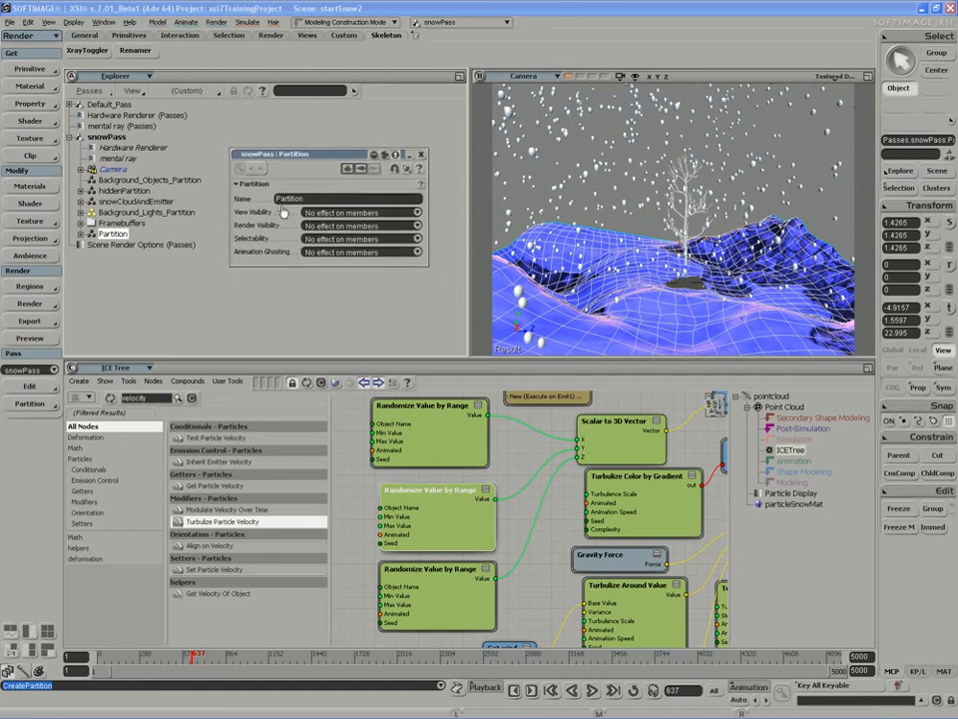
double_click(314, 200)
text(groundMaskObjects)
click(418, 156)
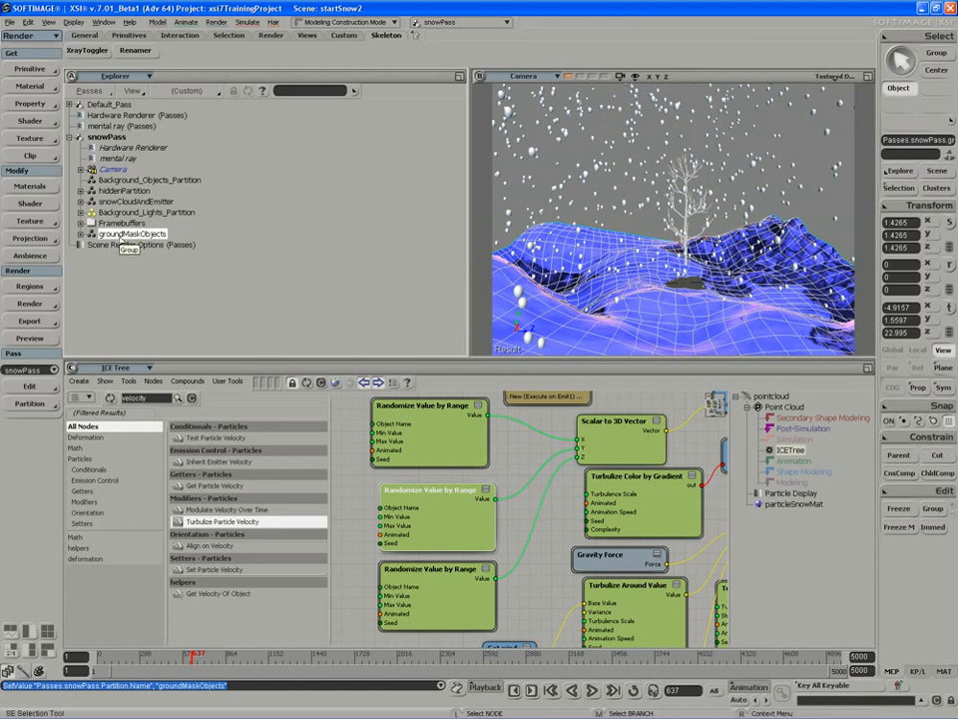
Step: Open the Material Manager and rename the DefaultLib material library as environmentMaterials
click(30, 186)
drag(155, 51, 319, 110)
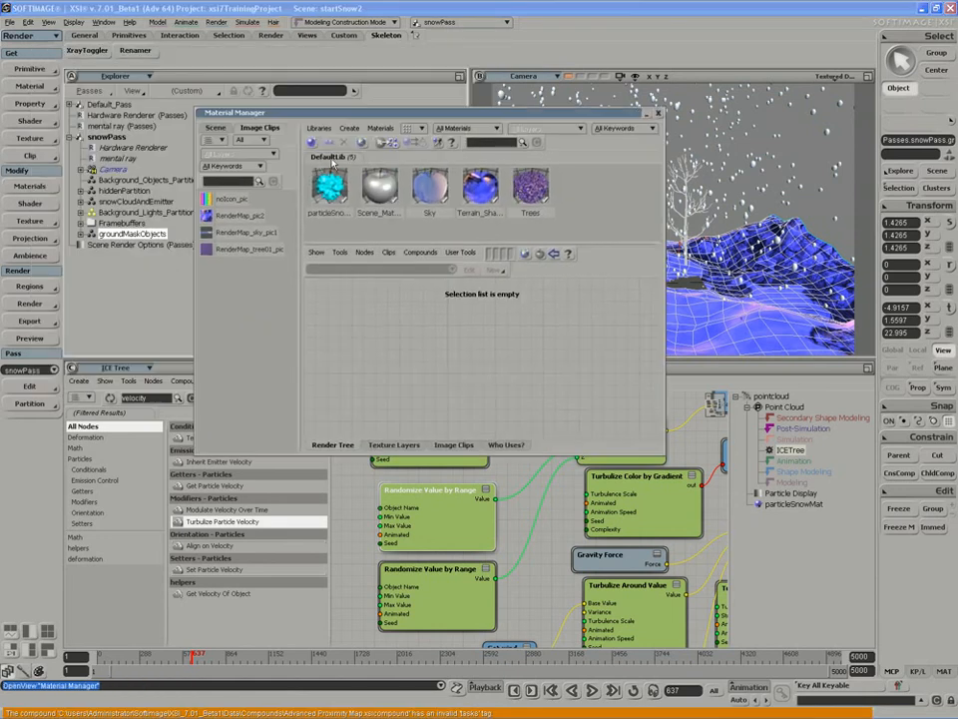
right_click(340, 160)
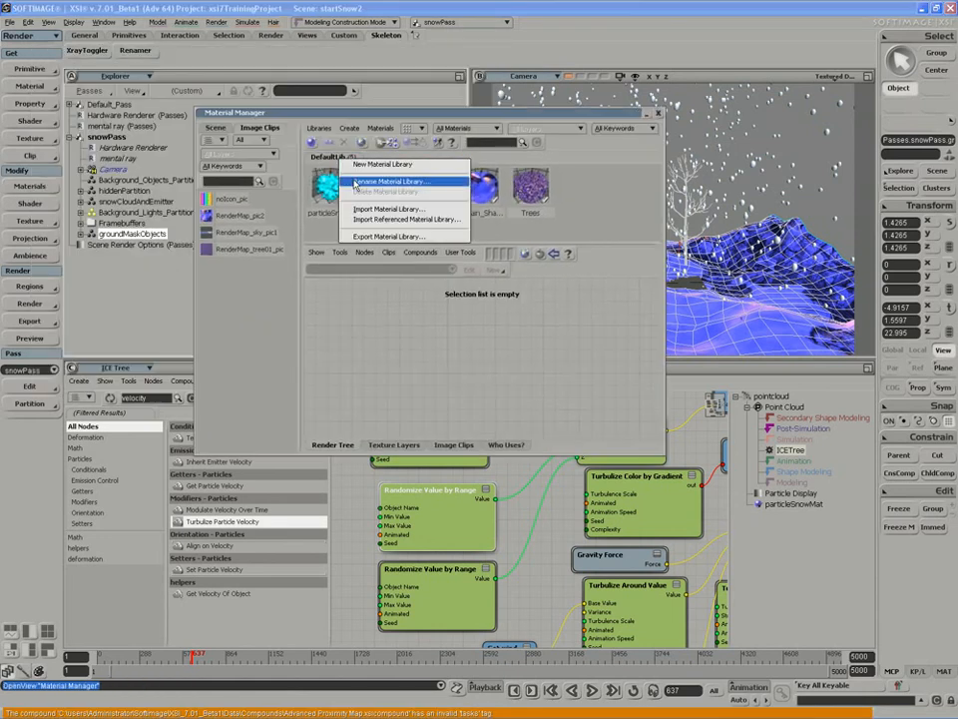
click(355, 181)
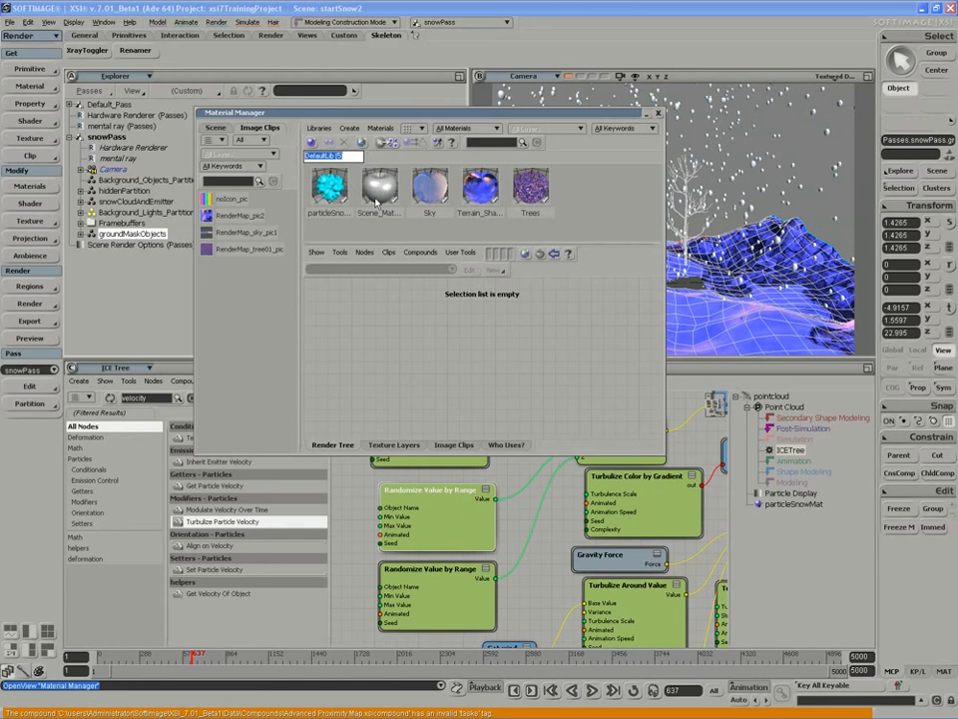
text(environmentMaterials)
key(Return)
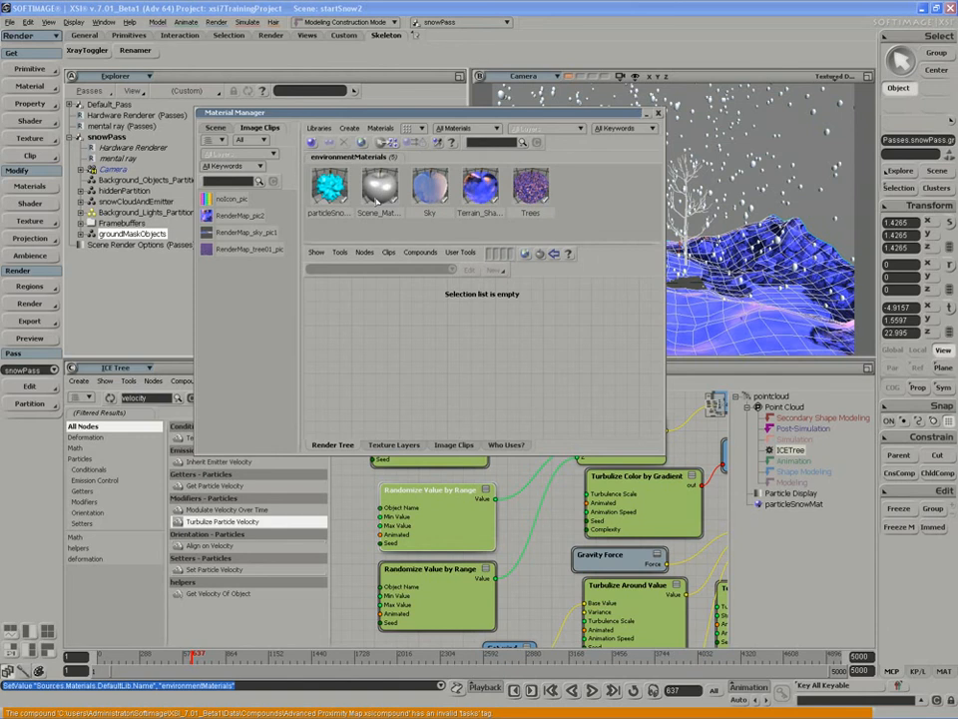
Step: Create a Phong material in the environmentMaterials library and name it maskColors
click(380, 128)
click(399, 142)
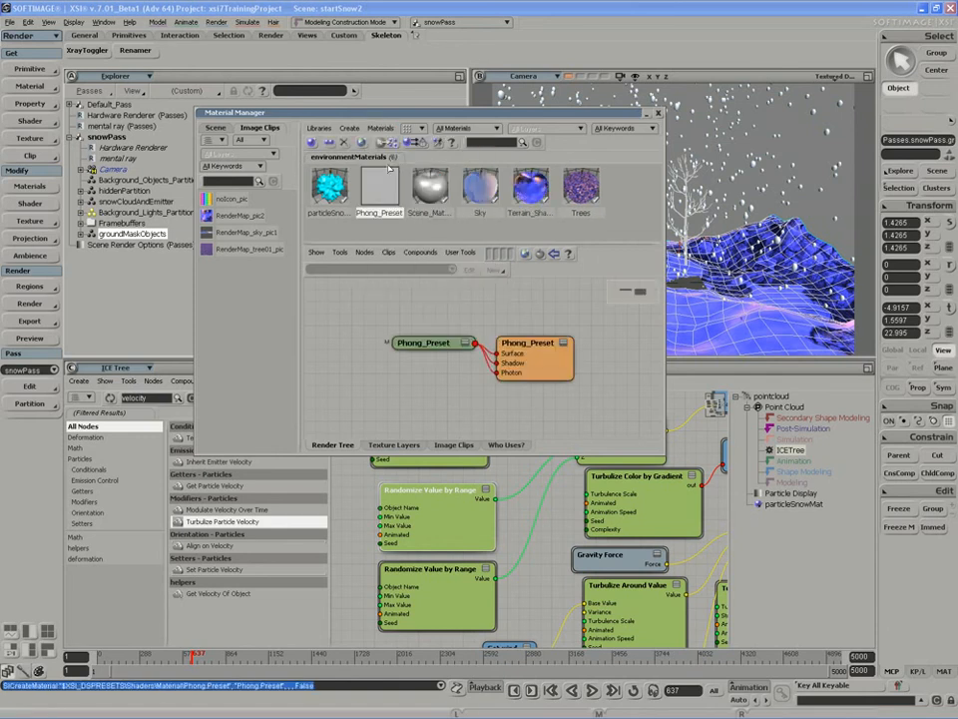
right_click(397, 193)
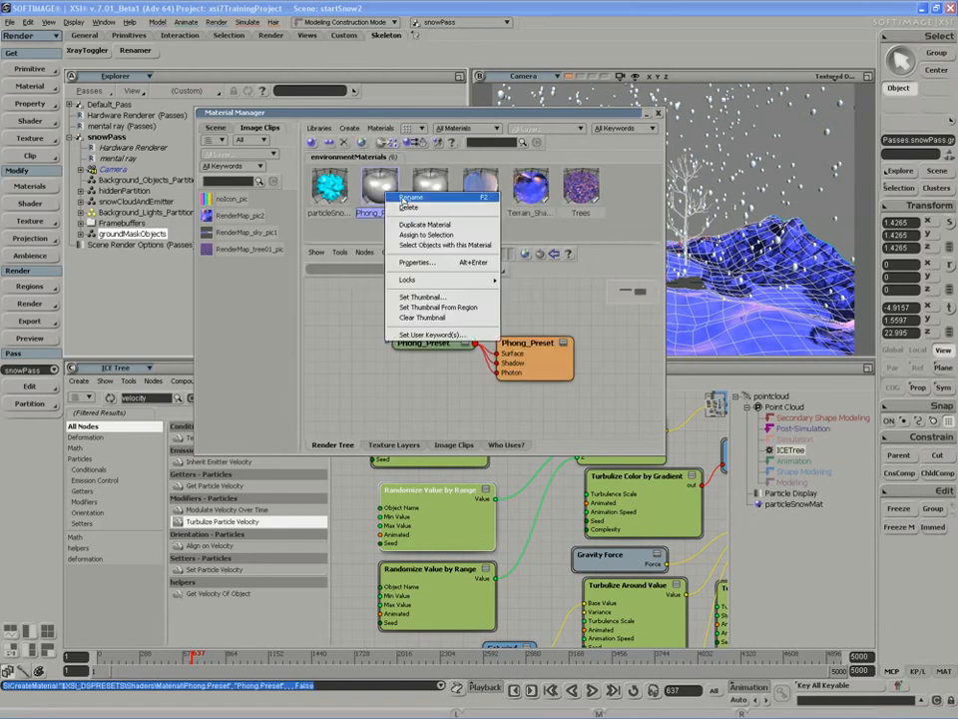
click(409, 196)
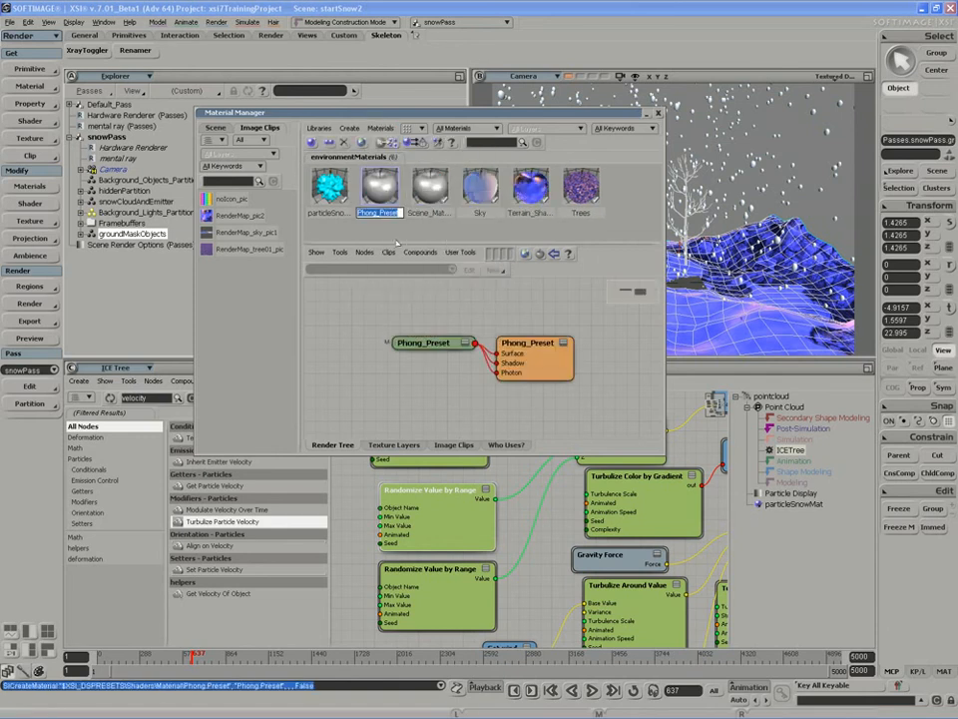
text(maksCOlors)
key(BackSpace)
key(BackSpace)
key(BackSpace)
key(BackSpace)
key(BackSpace)
text(olors)
key(Return)
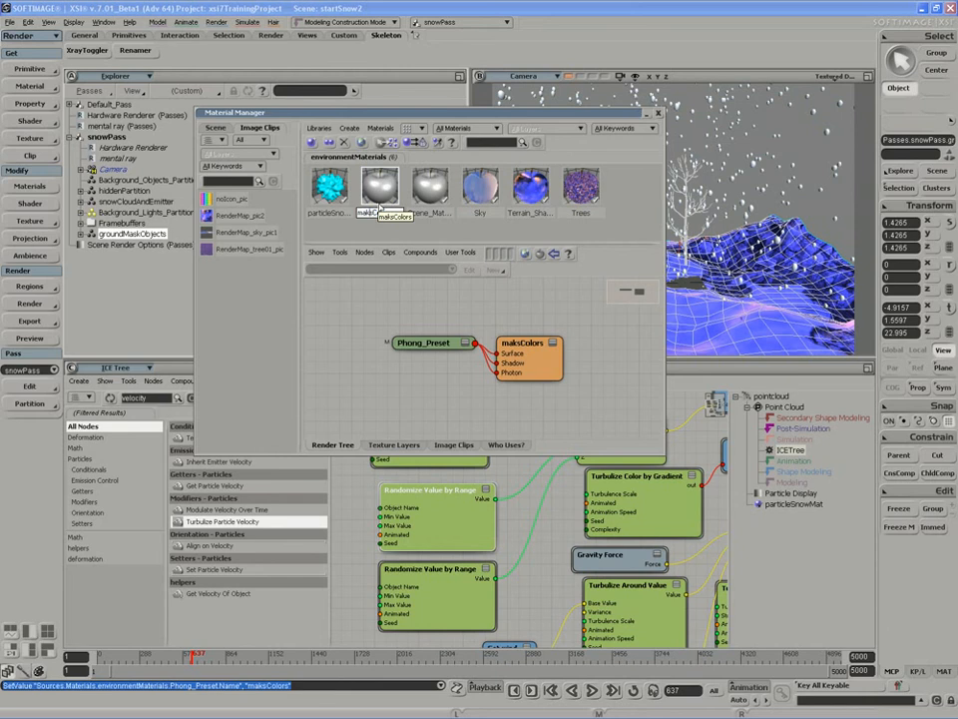
key(BackSpace)
key(BackSpace)
text(sk)
key(Return)
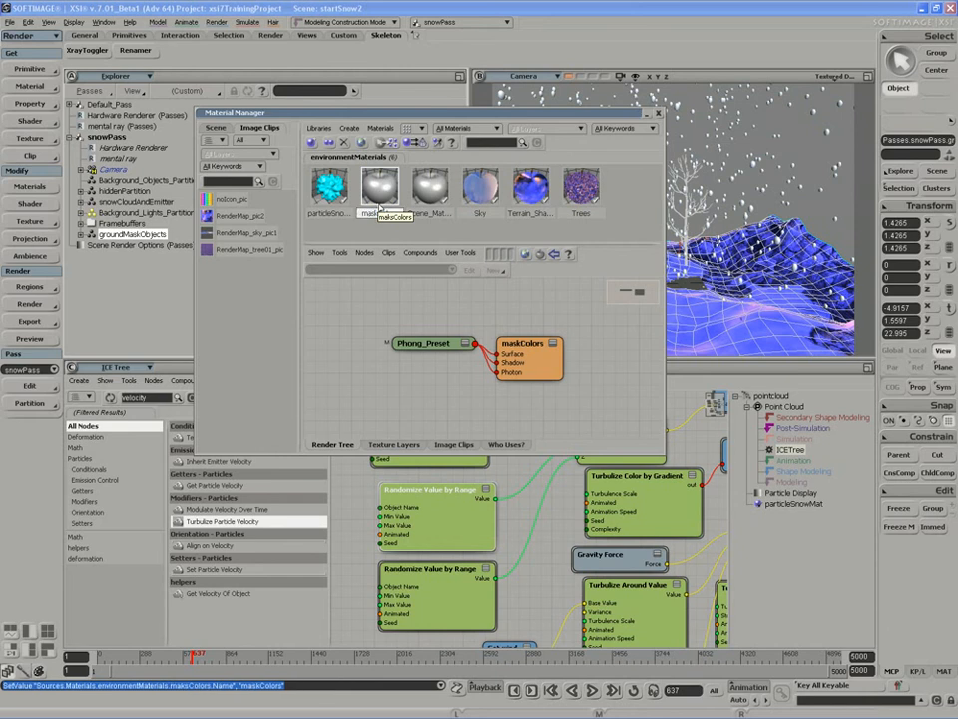
Step: Add a shared Color node to the maskColors render tree and open its properties
drag(427, 344, 401, 340)
drag(522, 345, 564, 347)
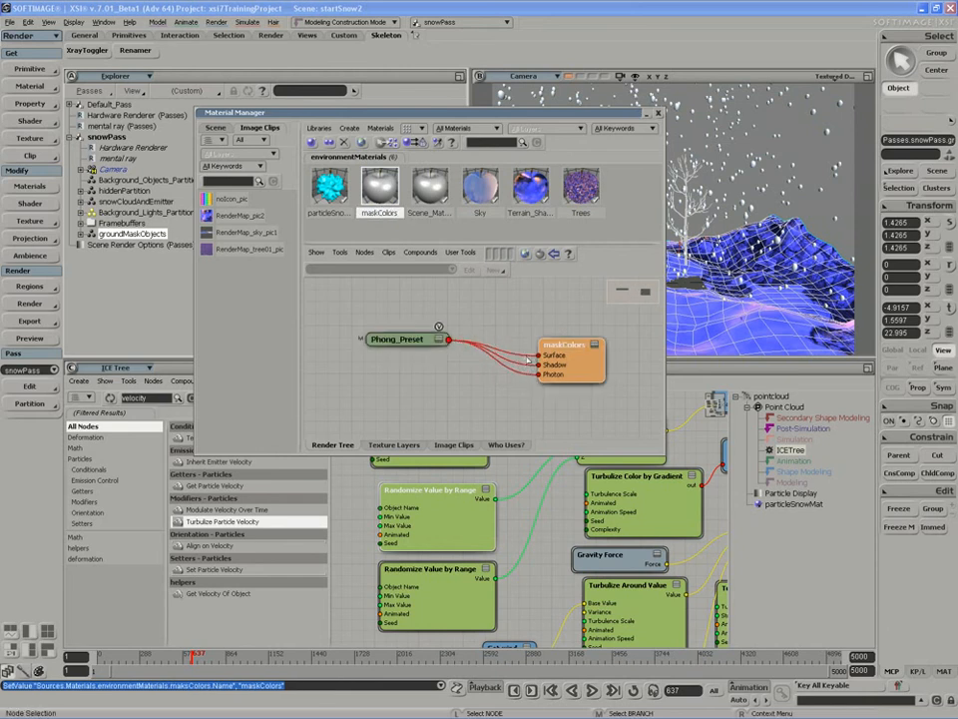
click(363, 252)
mouse_move(374, 281)
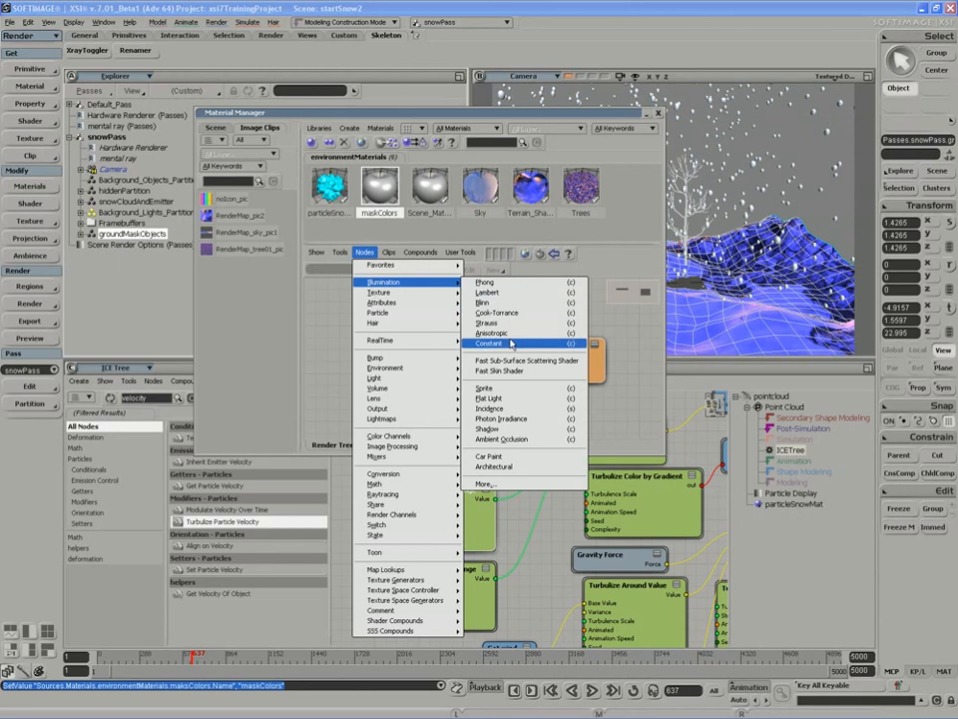
mouse_move(421, 486)
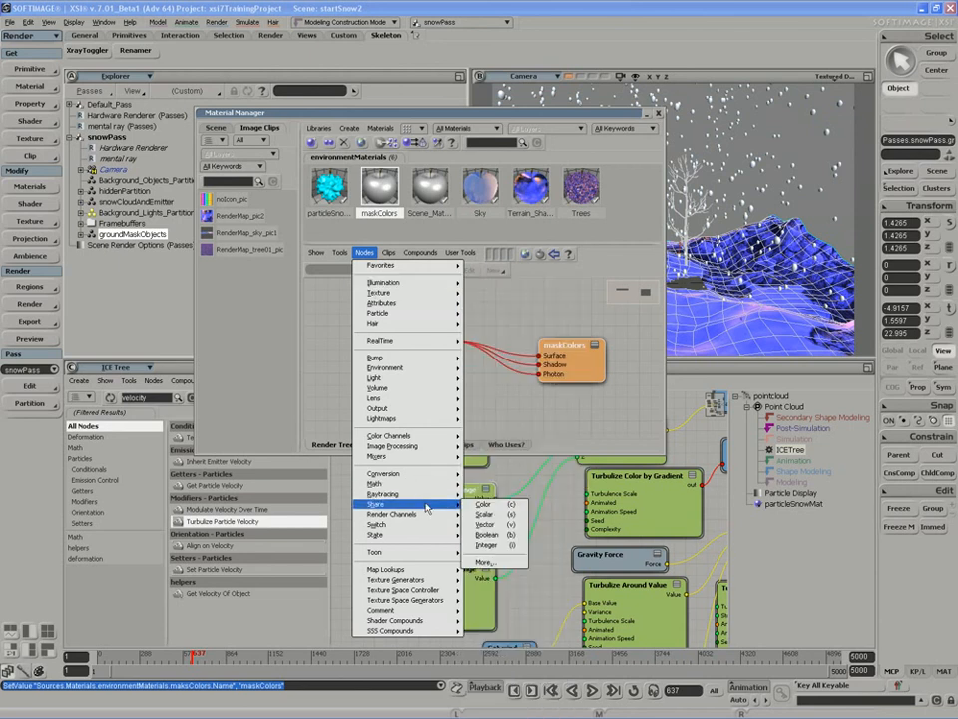
click(487, 505)
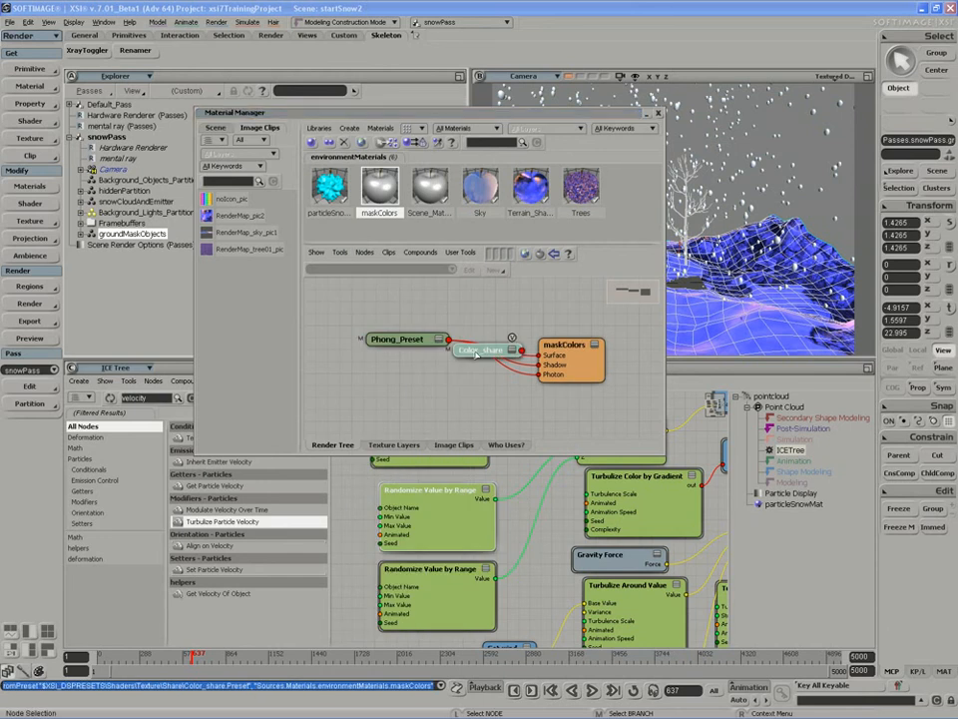
double_click(473, 353)
drag(473, 354, 453, 318)
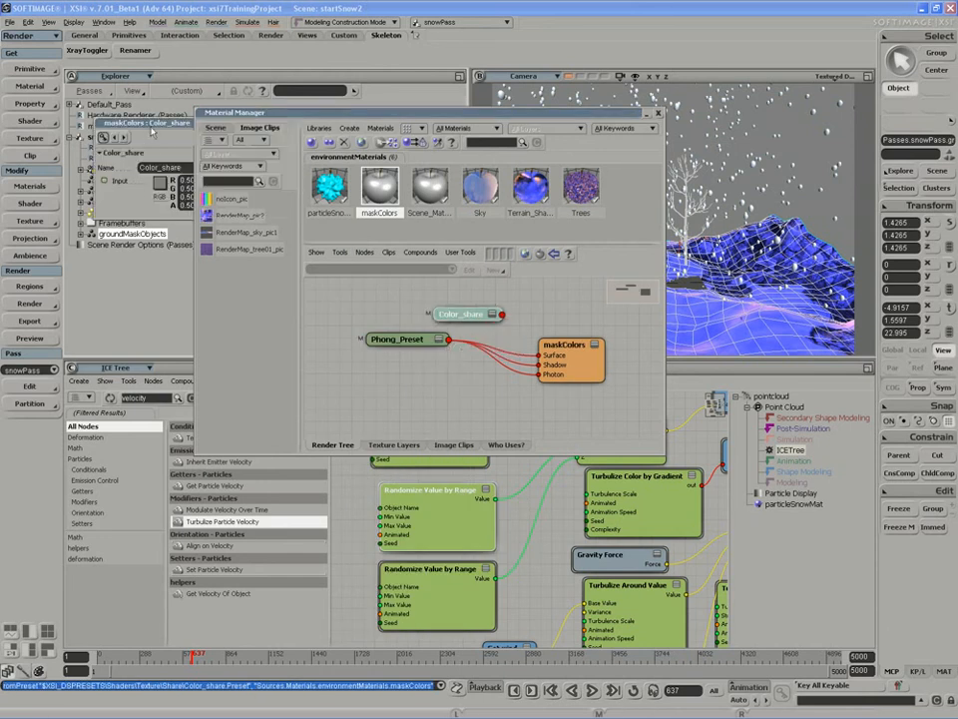
click(145, 177)
Step: Delete the Phong_Preset node and connect Color_share to the Surface input of maskColors
drag(402, 345, 410, 372)
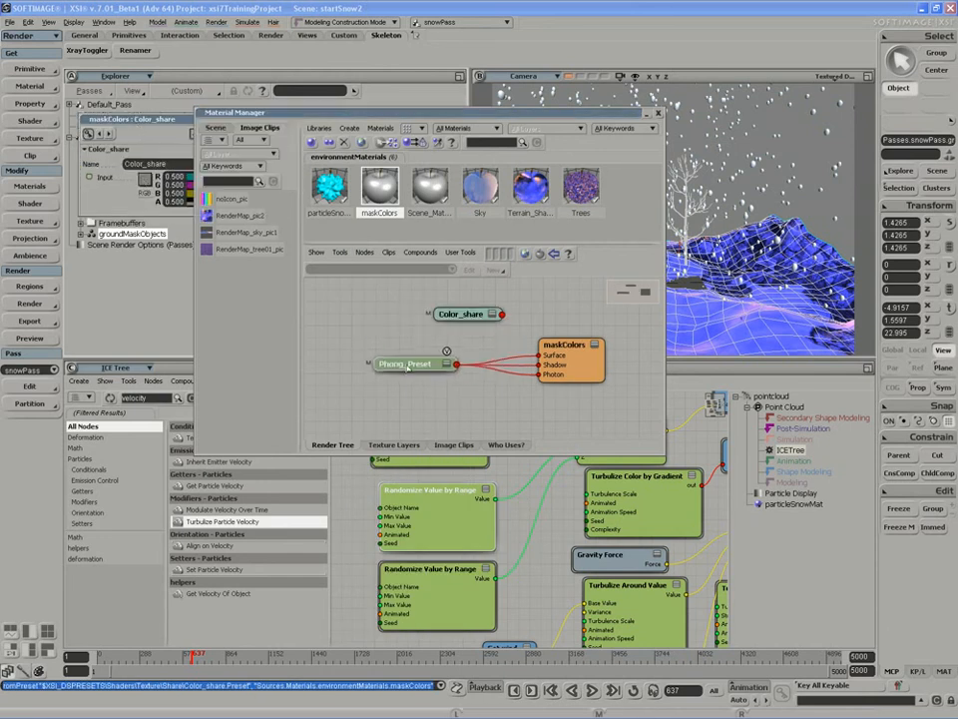
key(Delete)
drag(501, 313, 567, 345)
click(589, 308)
drag(460, 313, 470, 347)
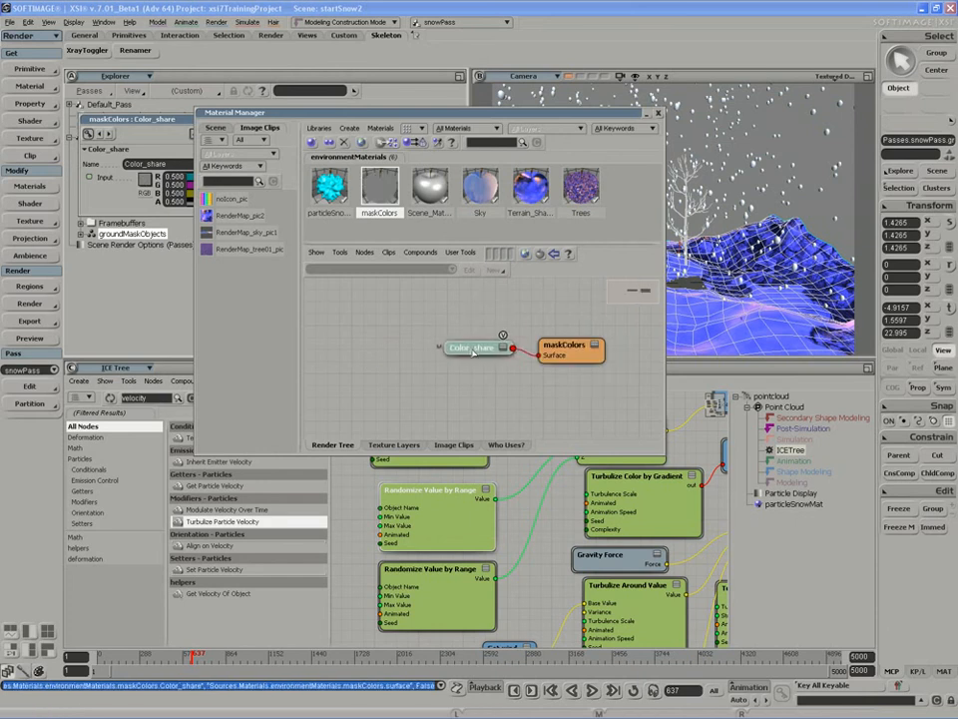
Step: Set the red, green and blue of Color_share to 0 and move the floating windows clear of the explorer and camera view
click(172, 149)
ctrl+drag(221, 194, 184, 199)
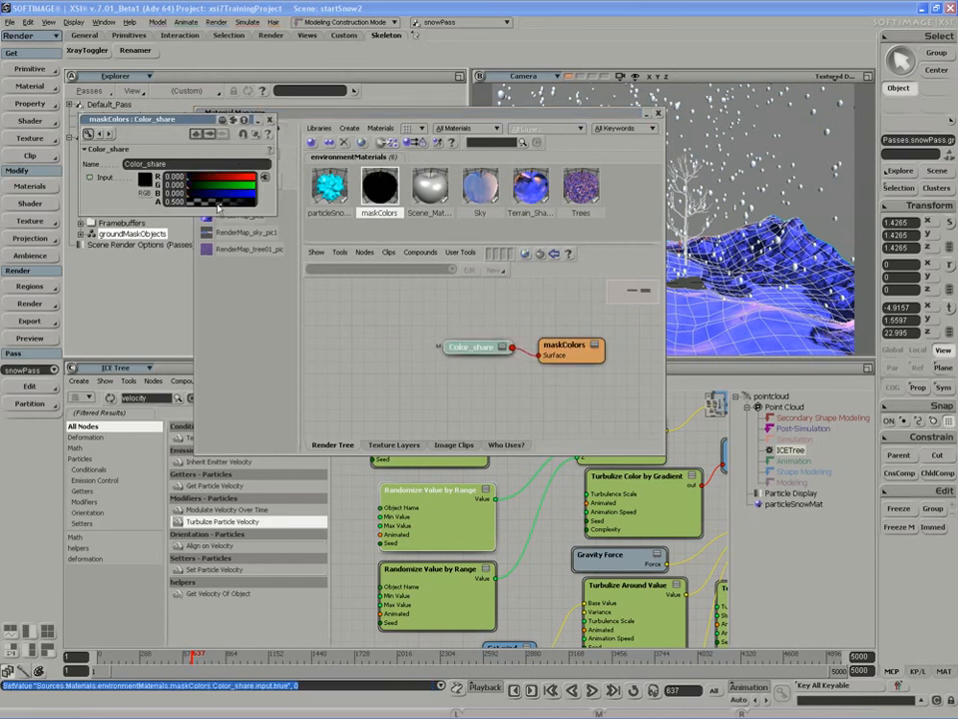
drag(290, 122, 335, 384)
drag(162, 121, 244, 112)
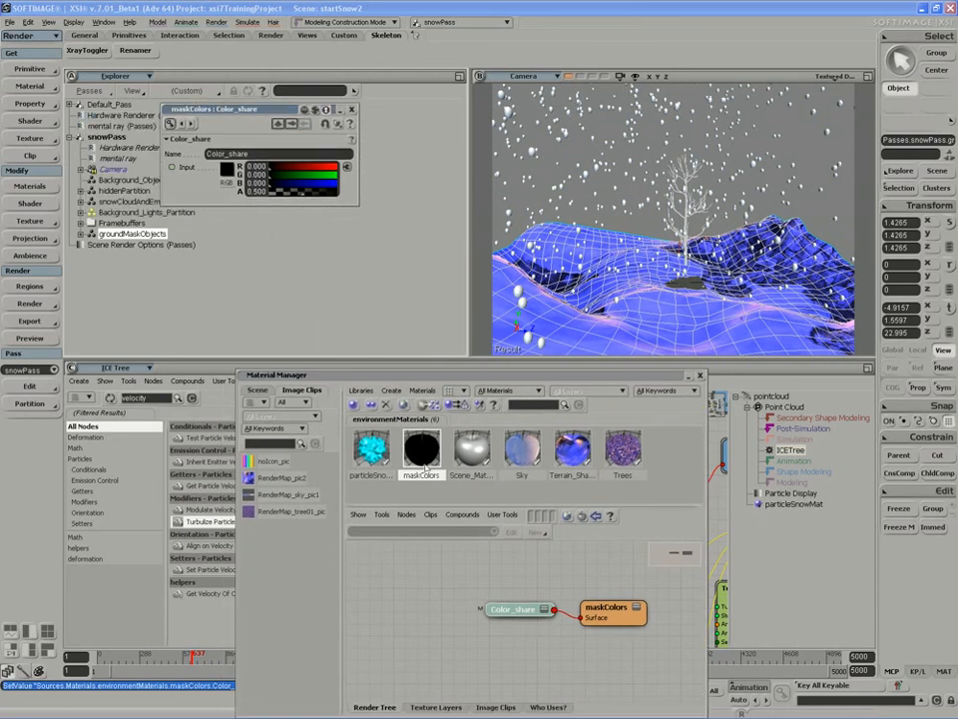
Step: Assign the maskColors material to the groundMaskObjects partition
click(124, 233)
right_click(421, 451)
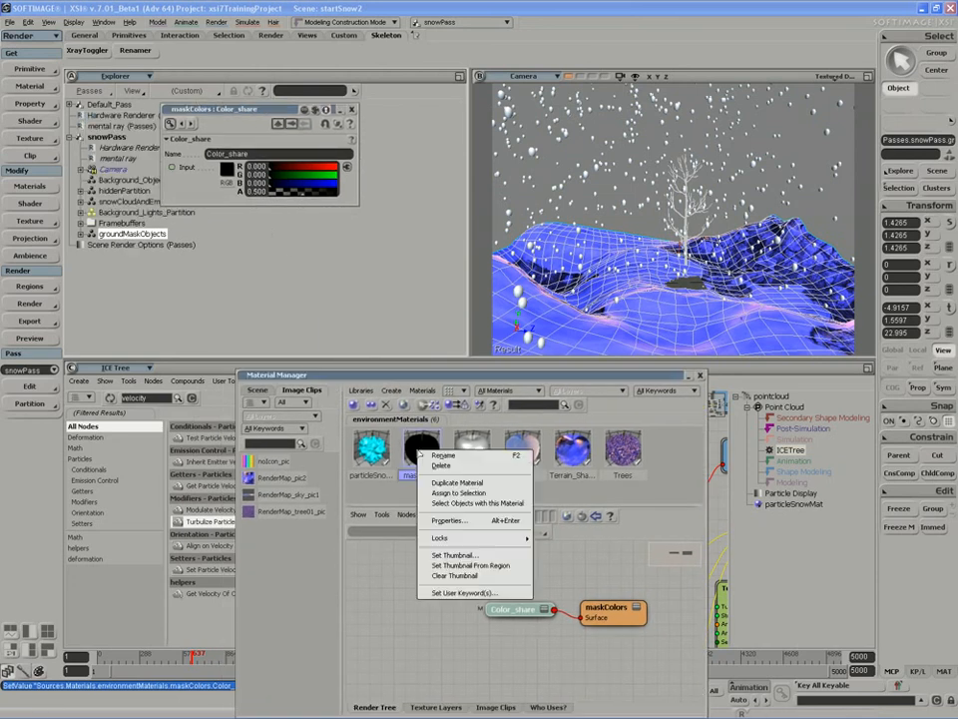
click(457, 493)
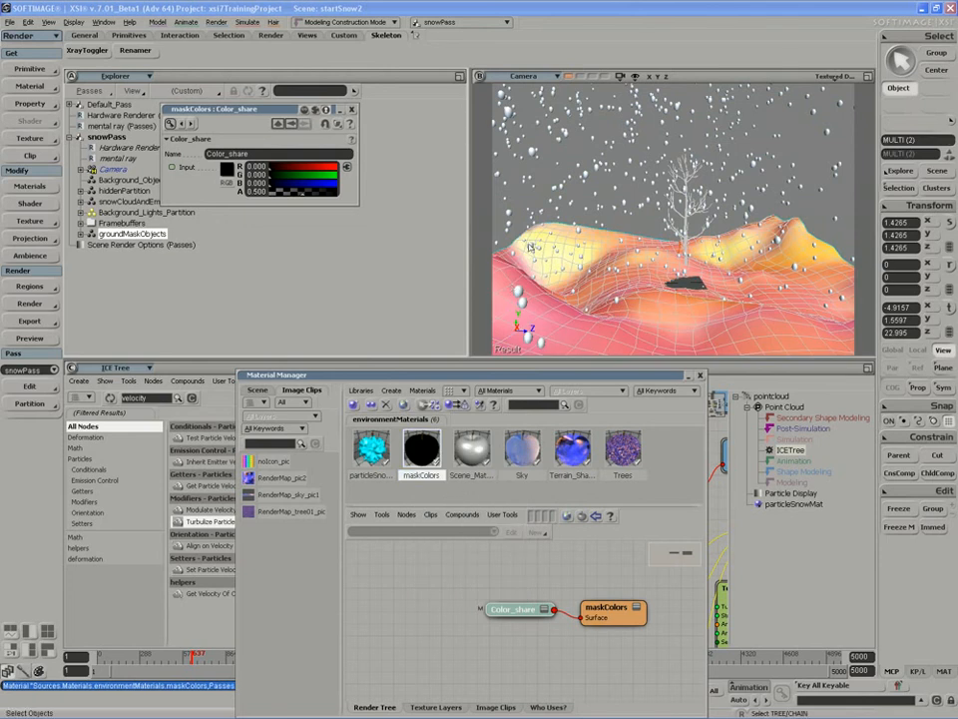
Step: Switch the camera view to Constant display and draw a render region over nearly the whole view
click(834, 76)
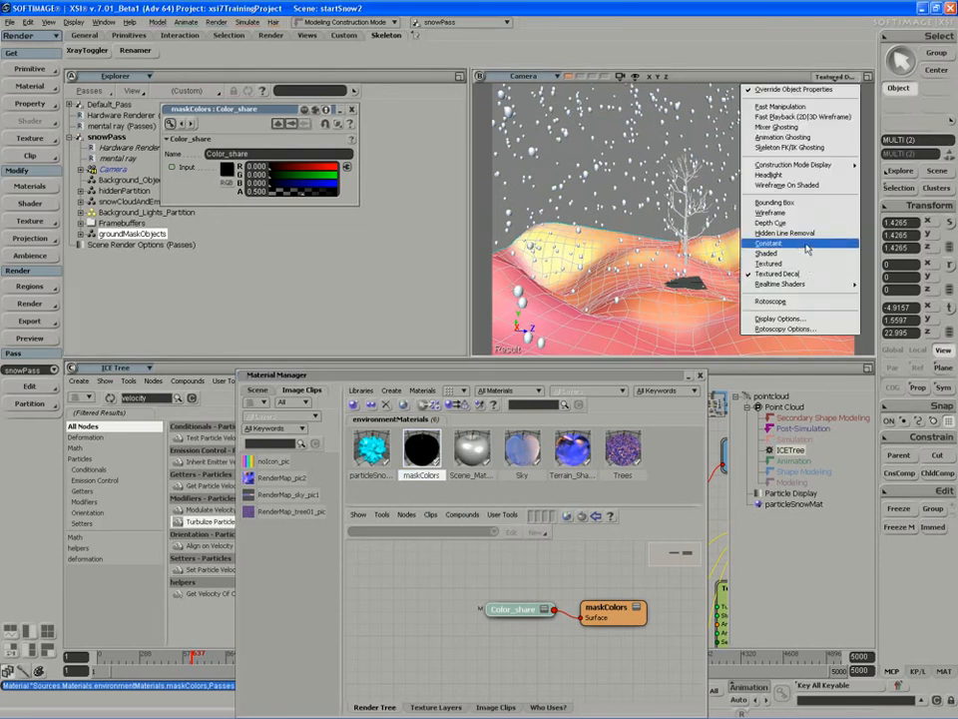
click(734, 264)
key(q)
mouse_move(499, 93)
mouse_down()
mouse_move(582, 207)
mouse_move(879, 365)
mouse_up()
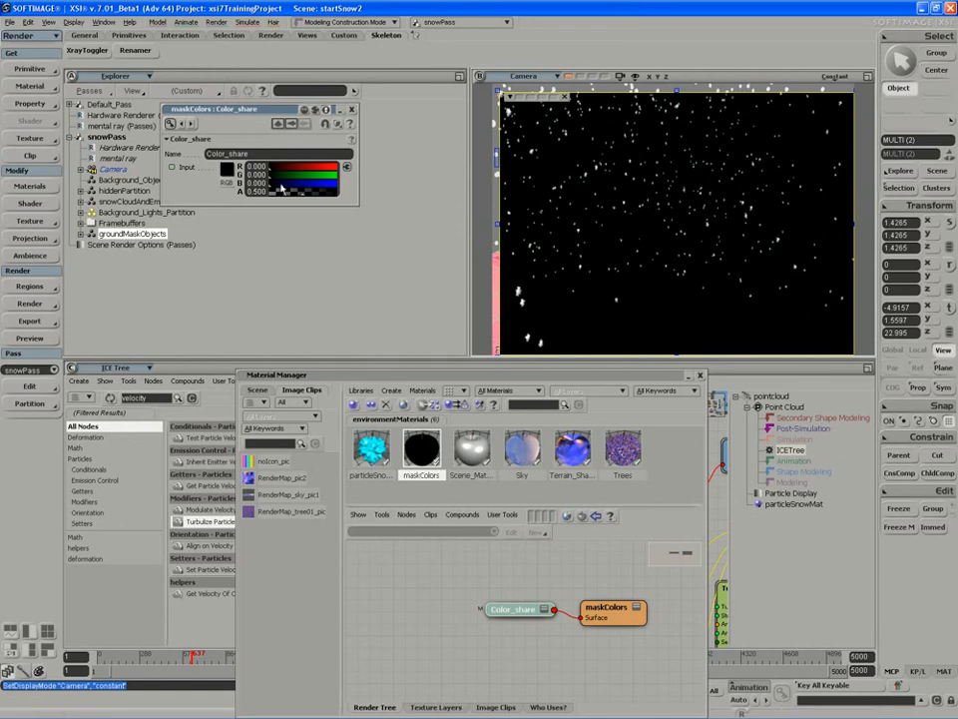
Step: Test Color_share with a grey of 0.673 in the render region and return it to black
drag(287, 187, 313, 181)
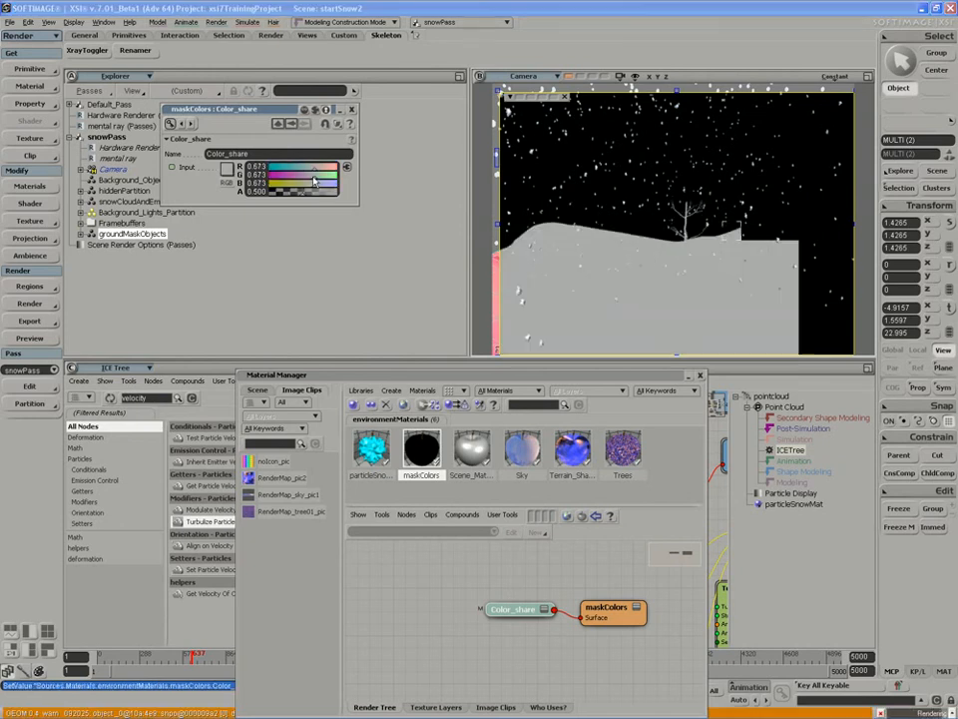
ctrl+drag(306, 183, 261, 183)
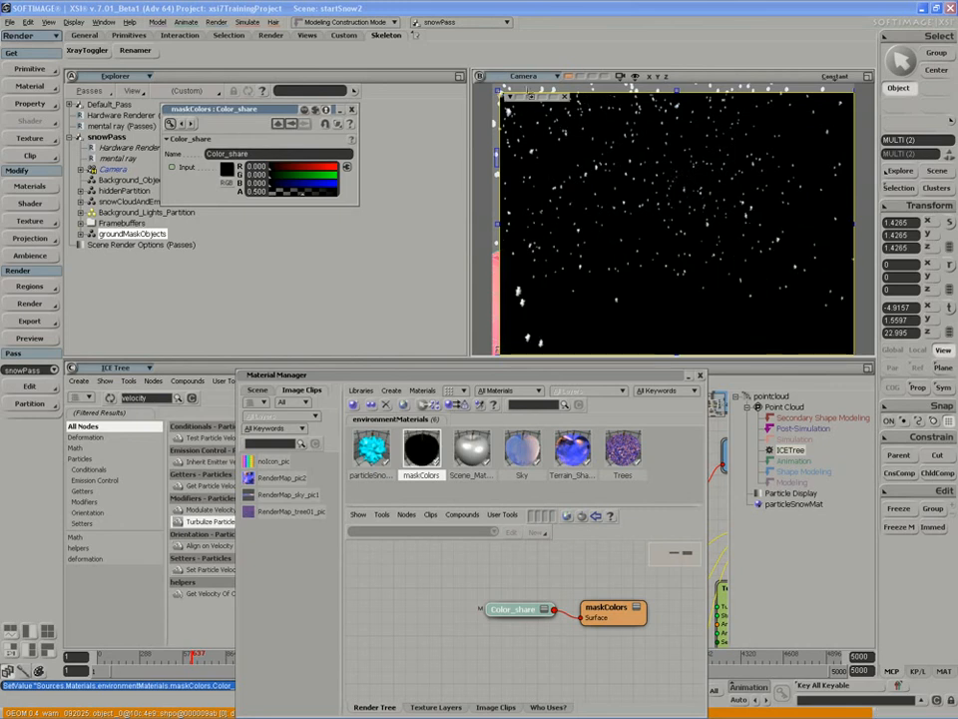
Step: Display the render region's alpha channel, set the alpha of Color_share to 0 and close its properties
right_click(510, 96)
mouse_move(533, 160)
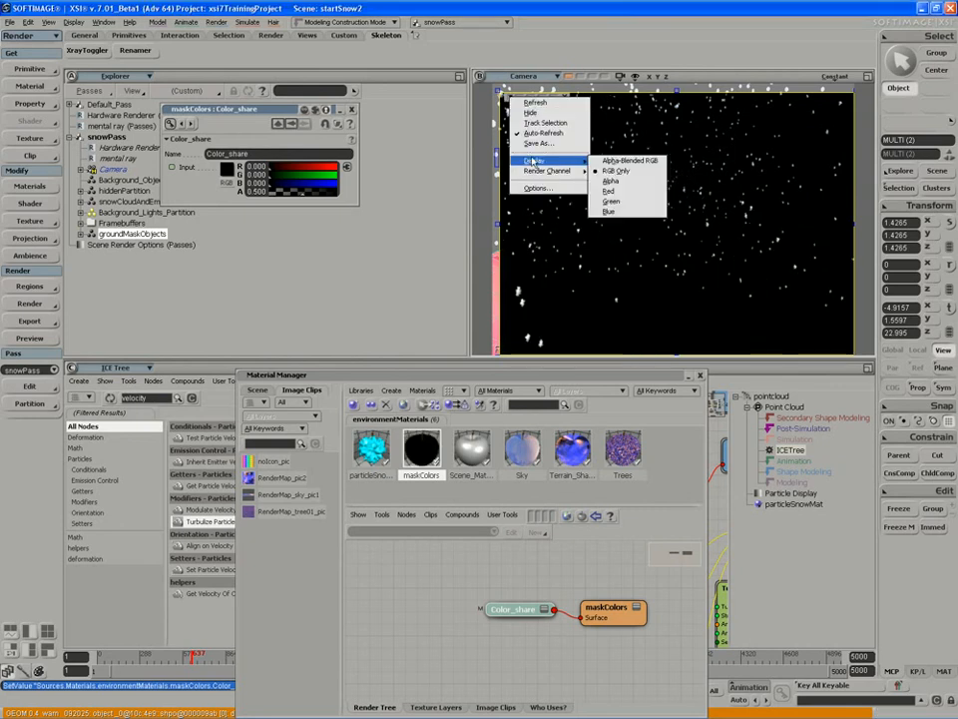
click(610, 180)
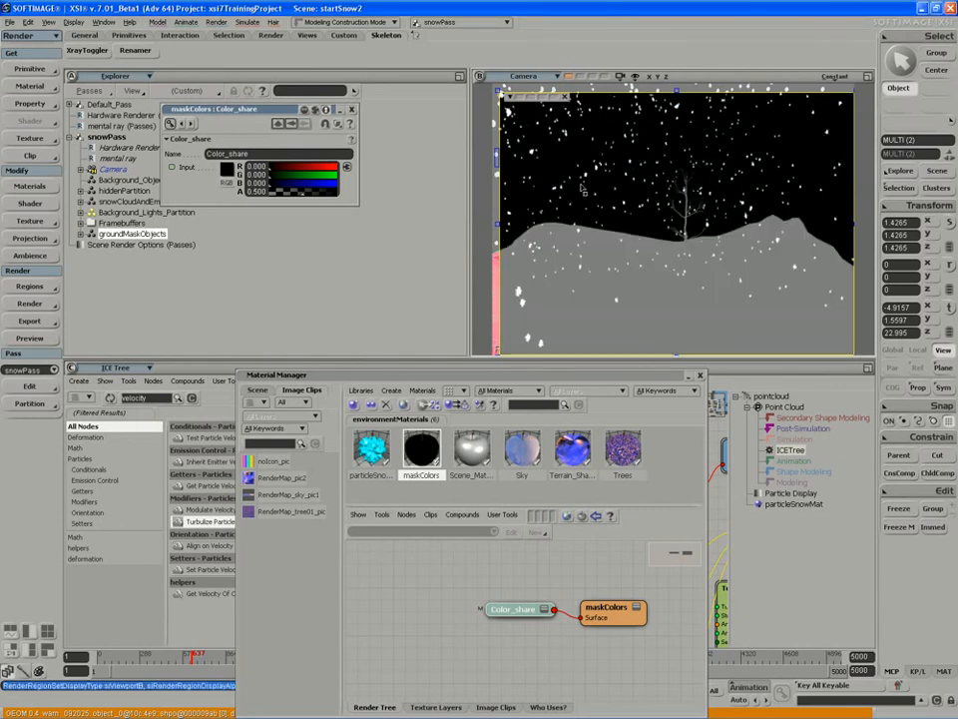
drag(303, 193, 348, 203)
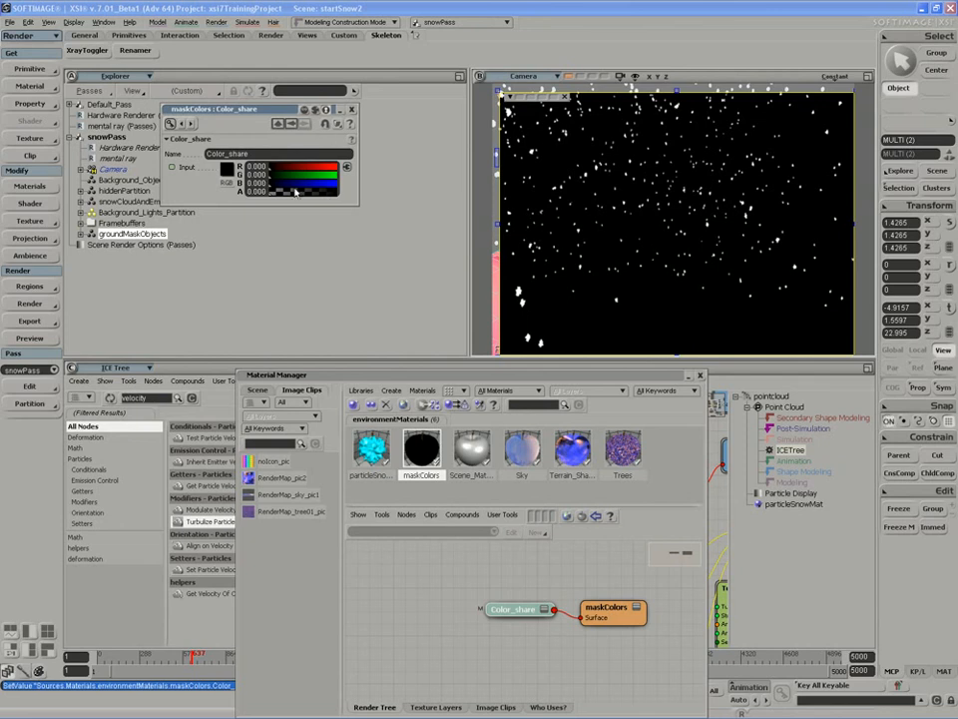
ctrl+drag(297, 185, 216, 177)
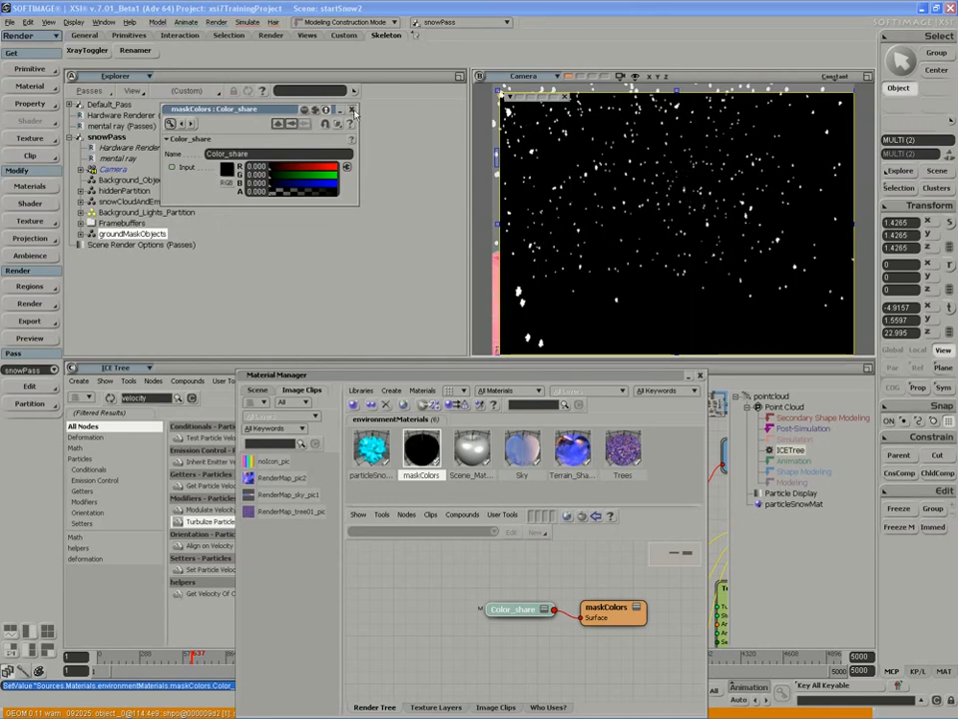
click(351, 111)
Step: Hide the render region in the camera view and close the Material Manager
drag(519, 376, 511, 360)
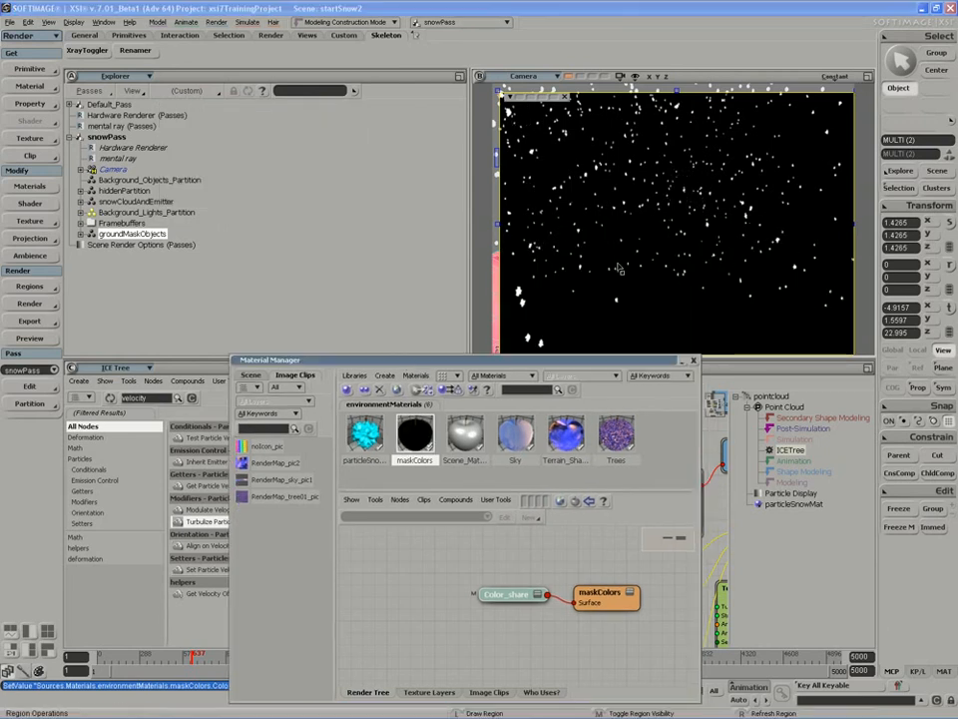
middle_click(639, 226)
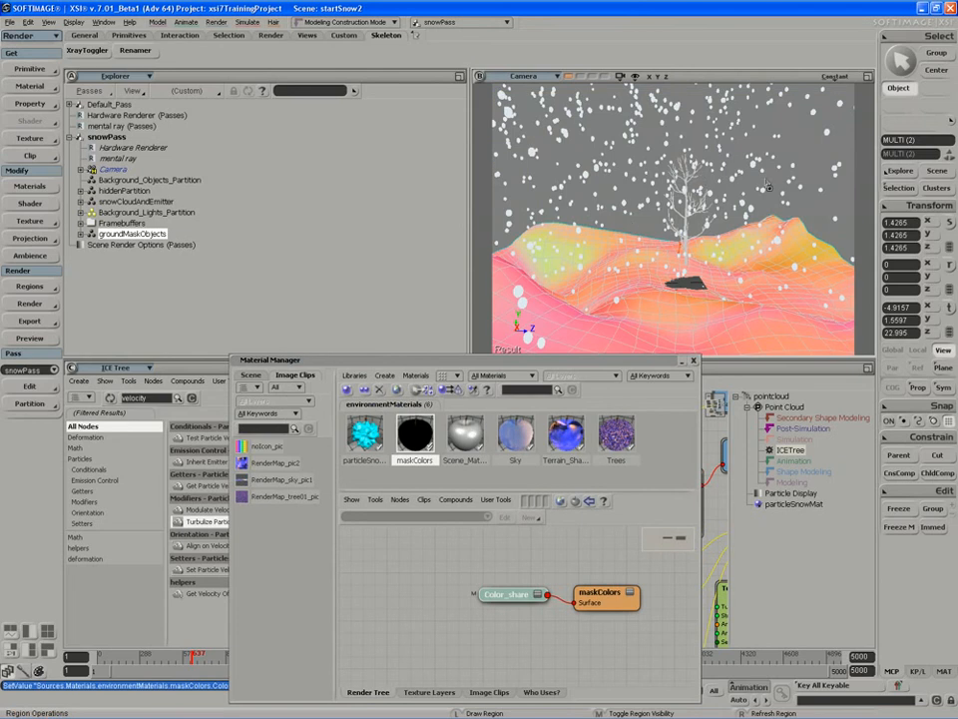
drag(490, 364, 566, 352)
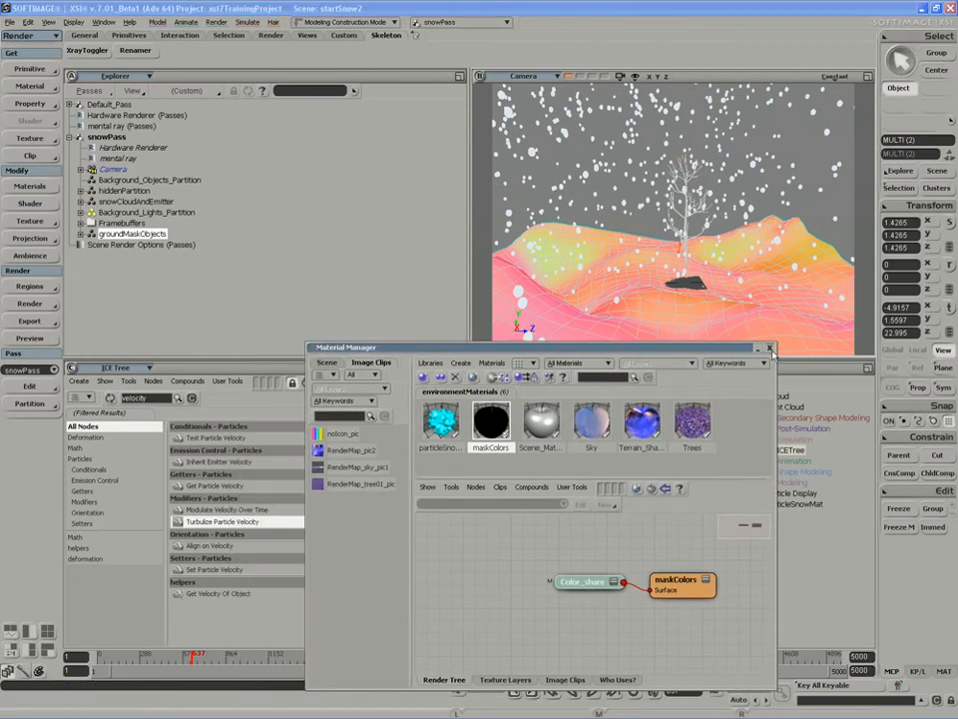
click(770, 348)
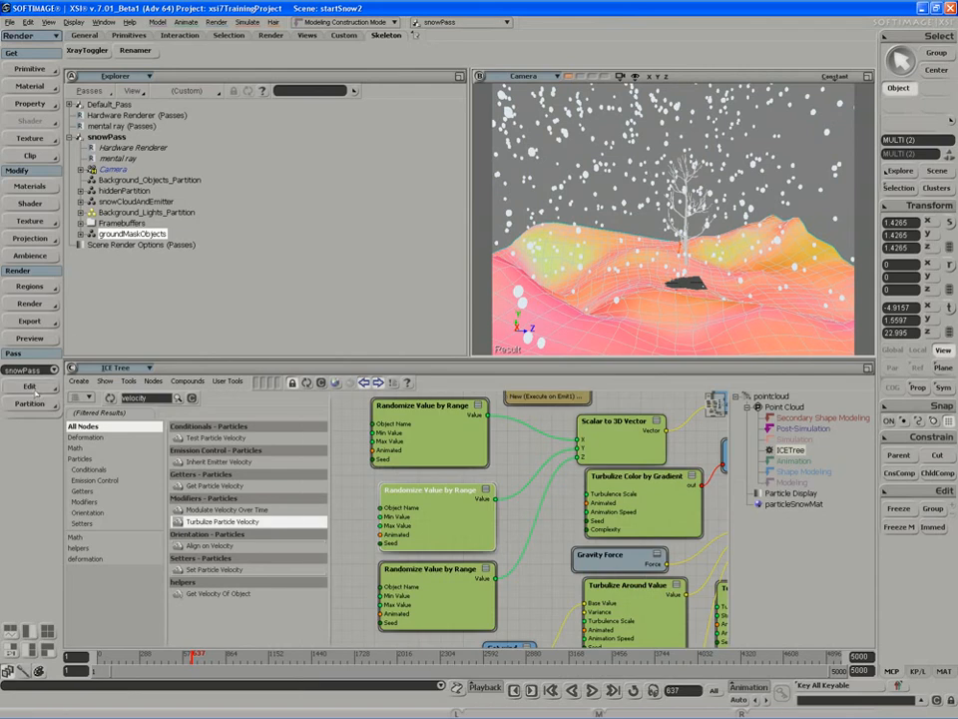
Step: Create a new empty render pass named groundTreePass
click(30, 386)
mouse_move(122, 398)
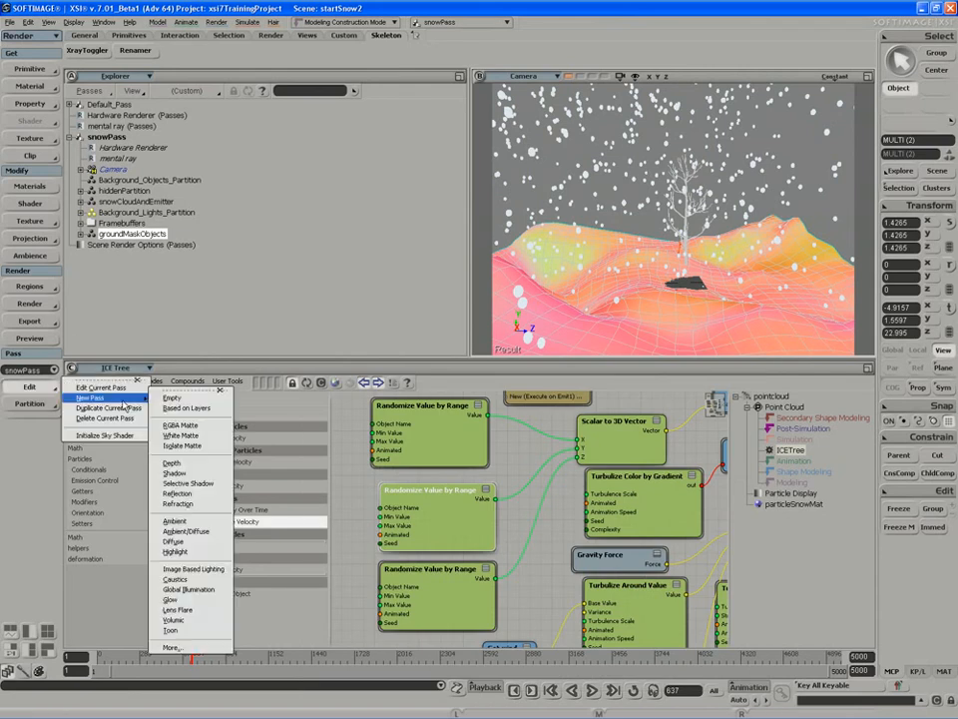
click(186, 399)
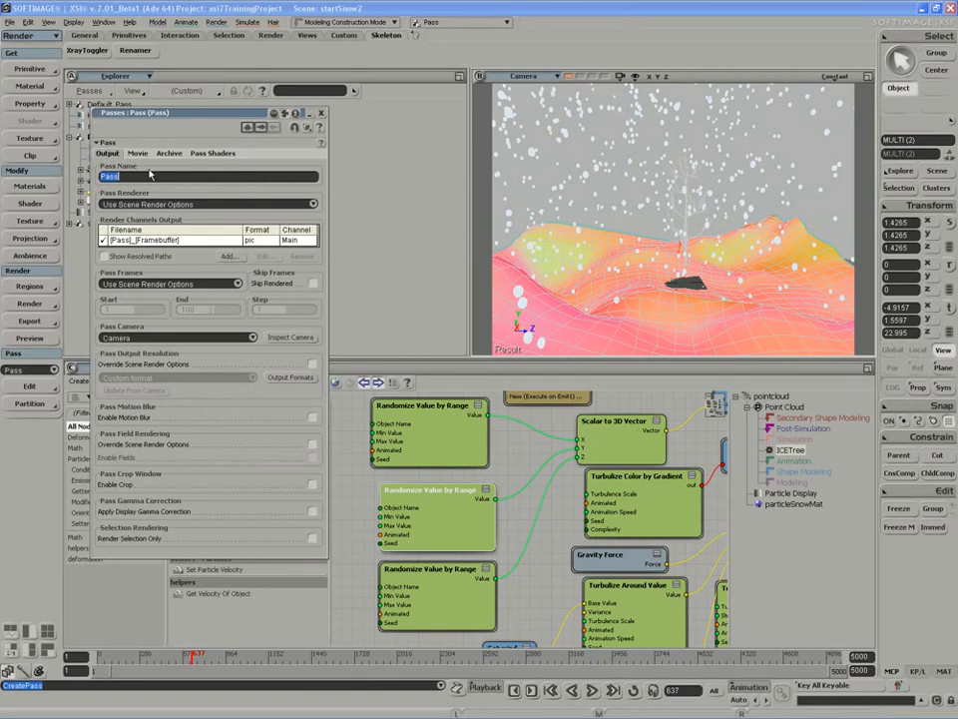
text(groundTreePass)
key(Return)
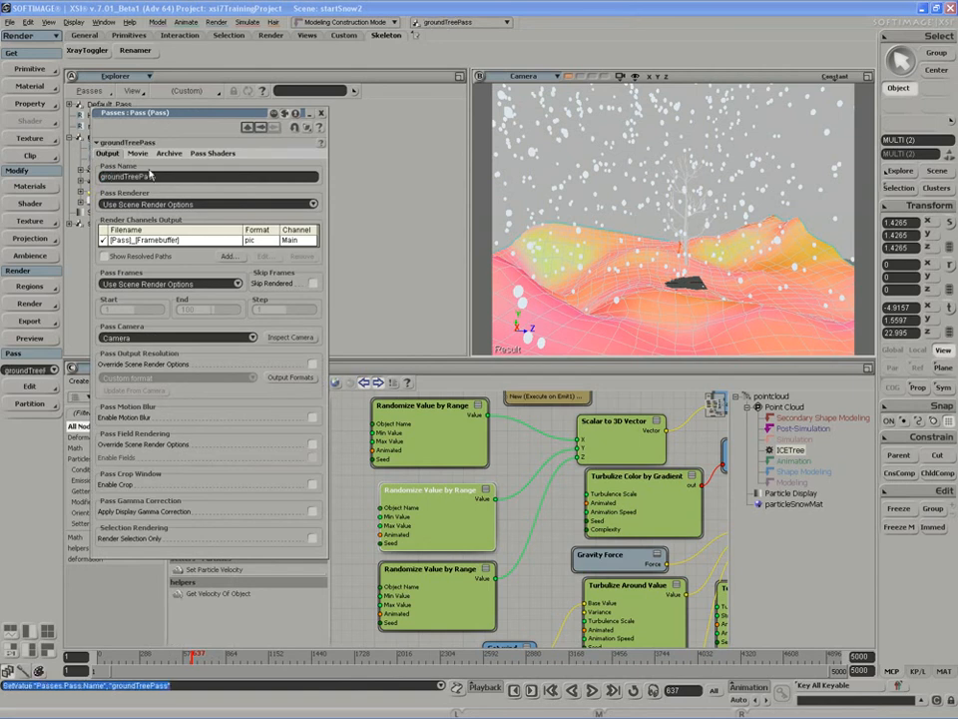
Step: Create a partition named groundPartition in groundTreePass containing the birch and ground objects
click(322, 113)
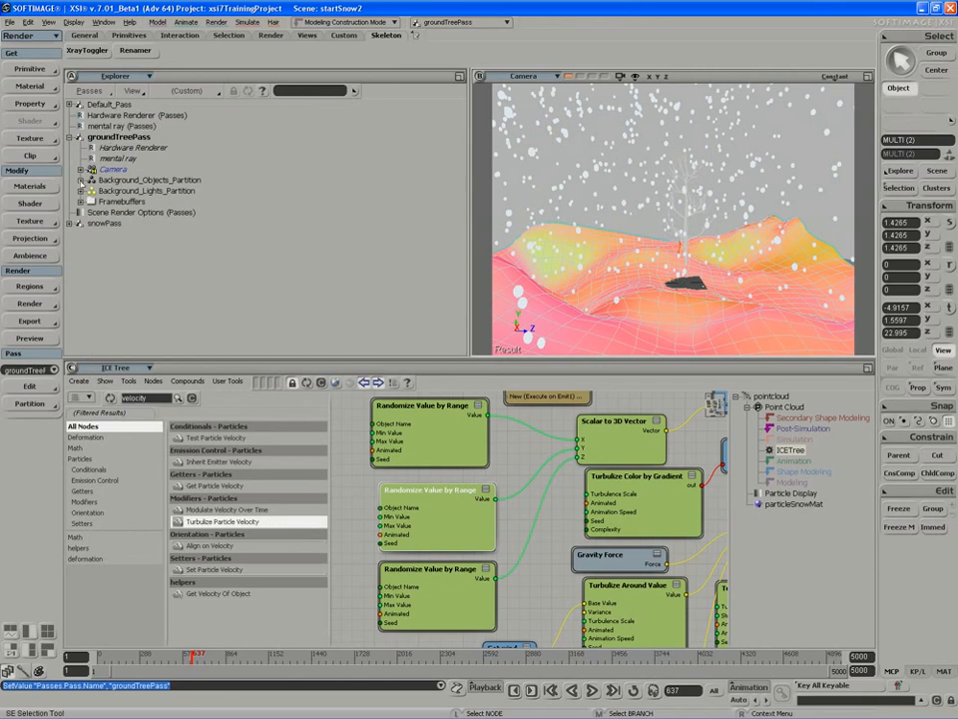
click(80, 180)
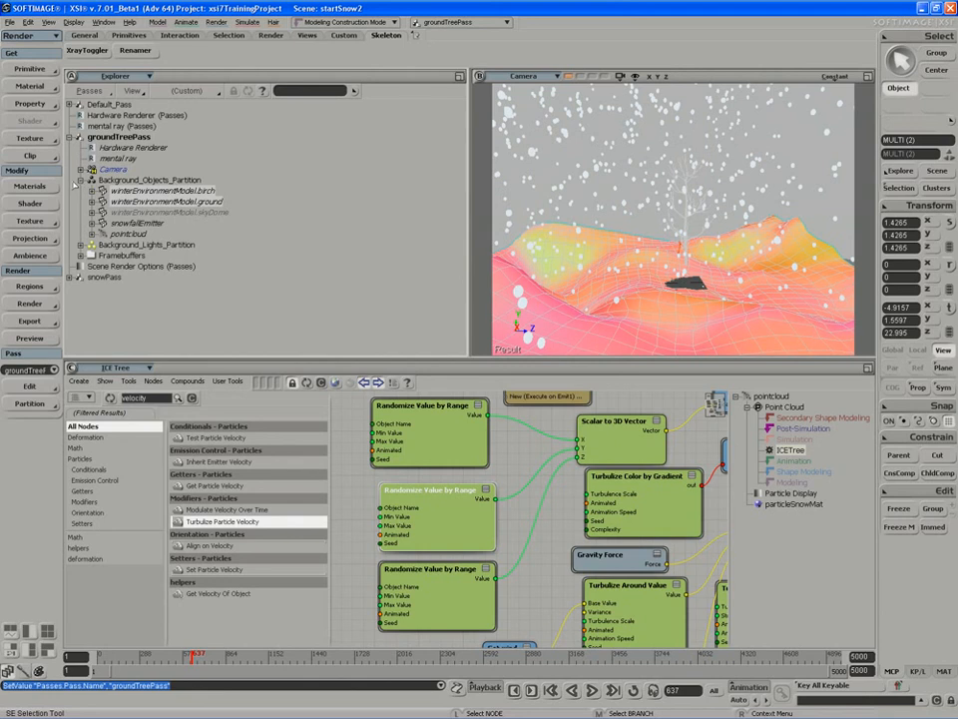
click(179, 190)
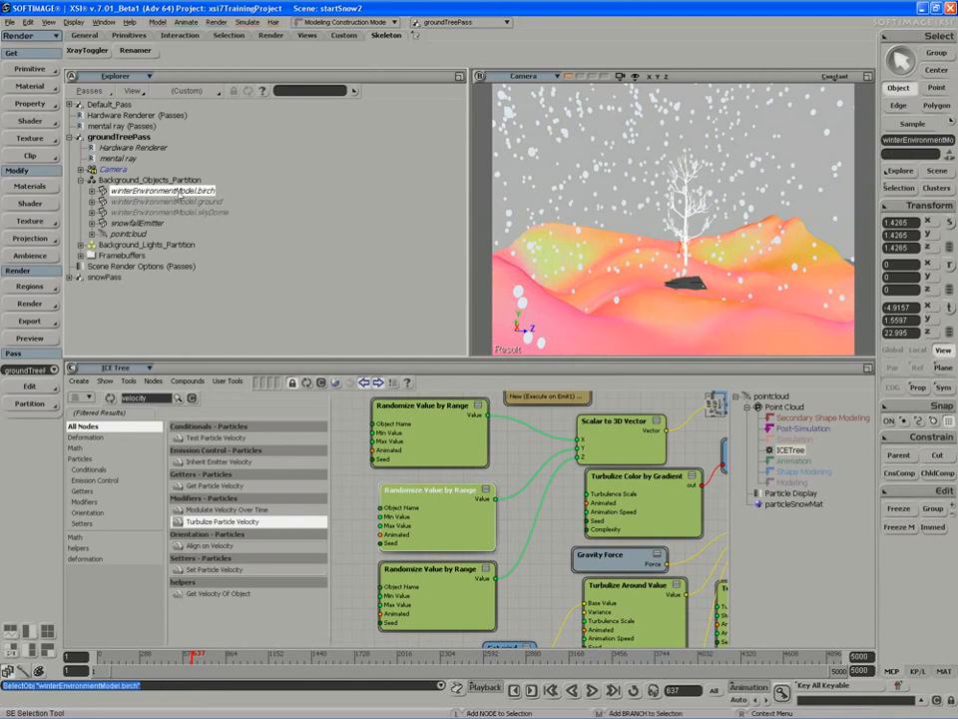
ctrl+click(165, 202)
click(28, 402)
click(85, 400)
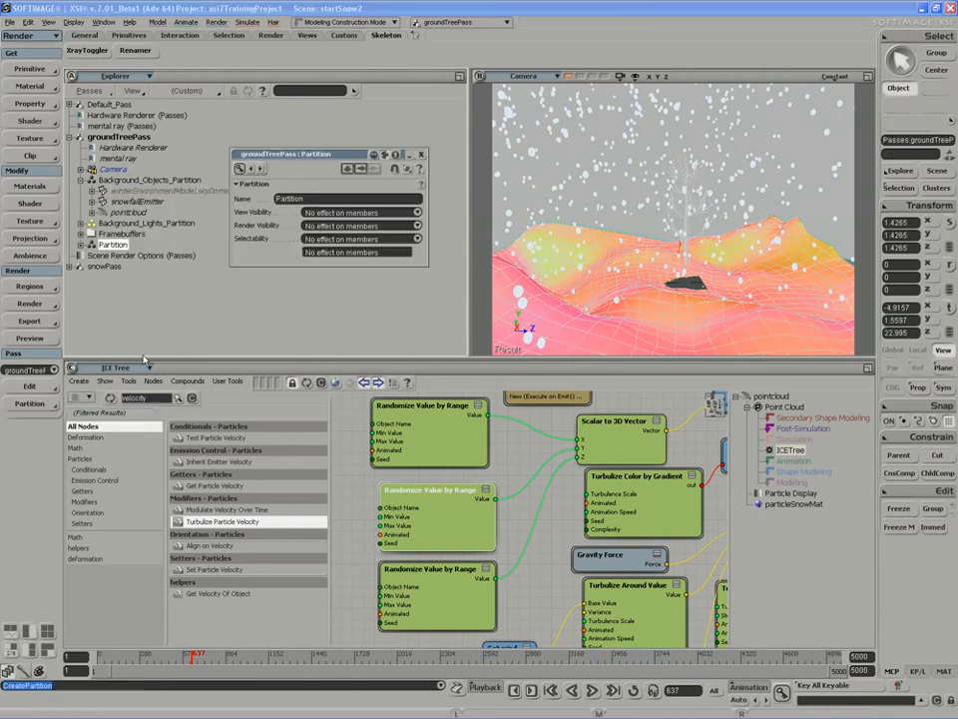
text(groundParti)
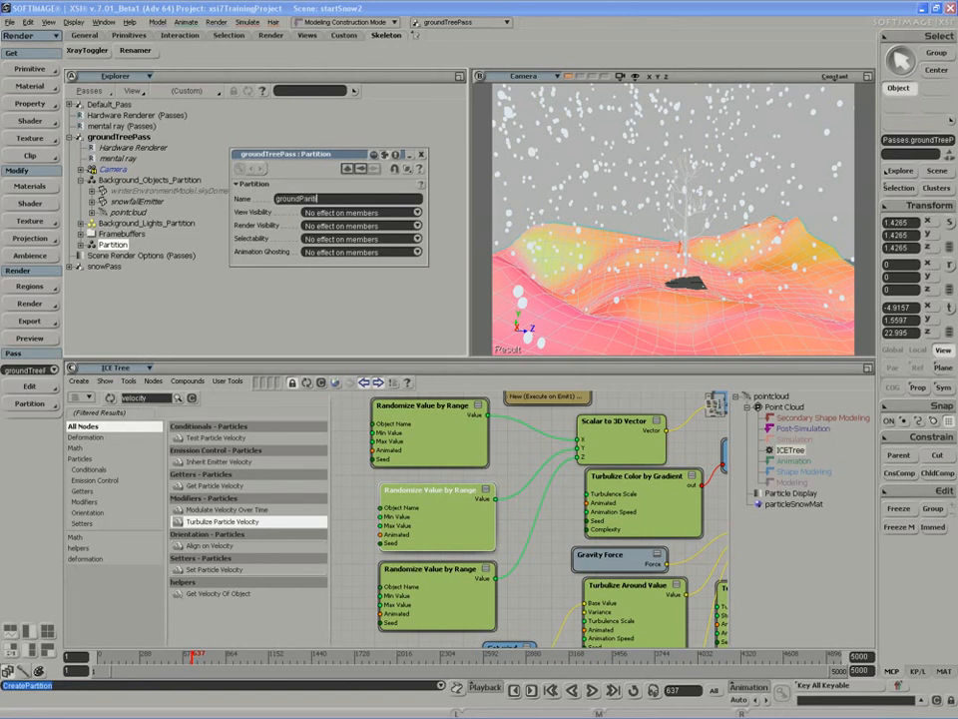
text(tion)
key(Return)
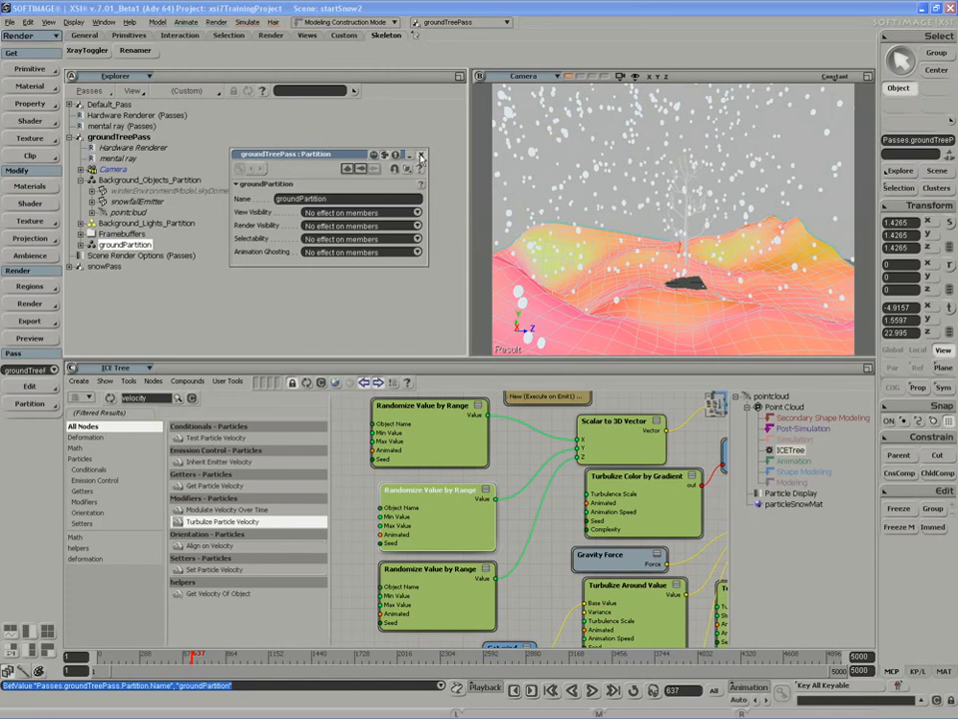
click(421, 155)
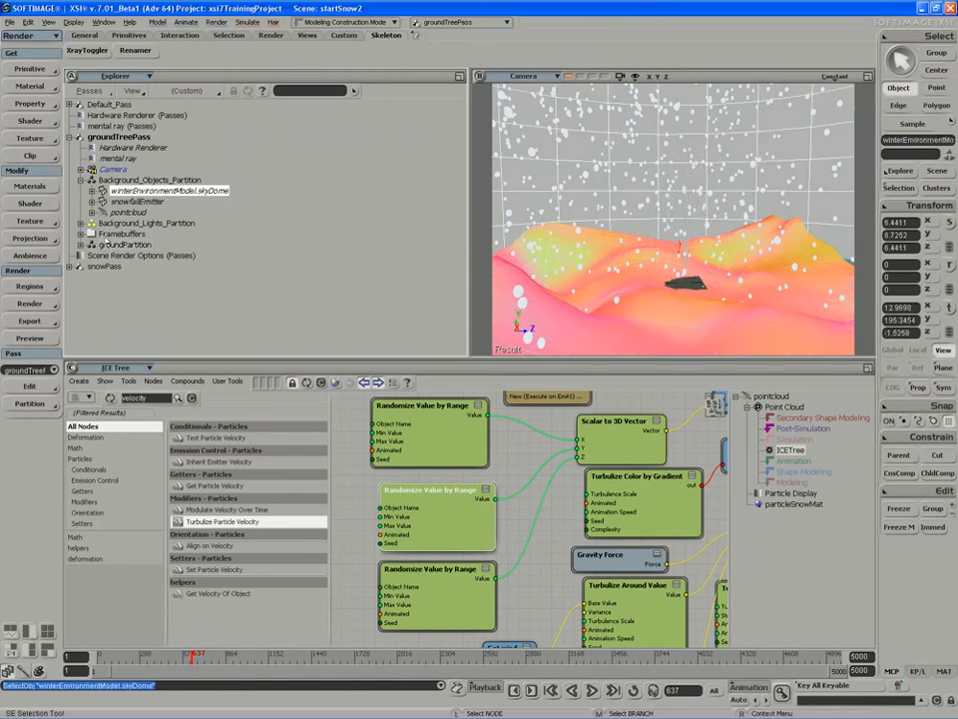
Step: Put the skyDome into a new groundTreePass partition named hiddenPartition and hide its members in view and render
click(29, 403)
click(143, 398)
double_click(312, 198)
text(hiddenPar)
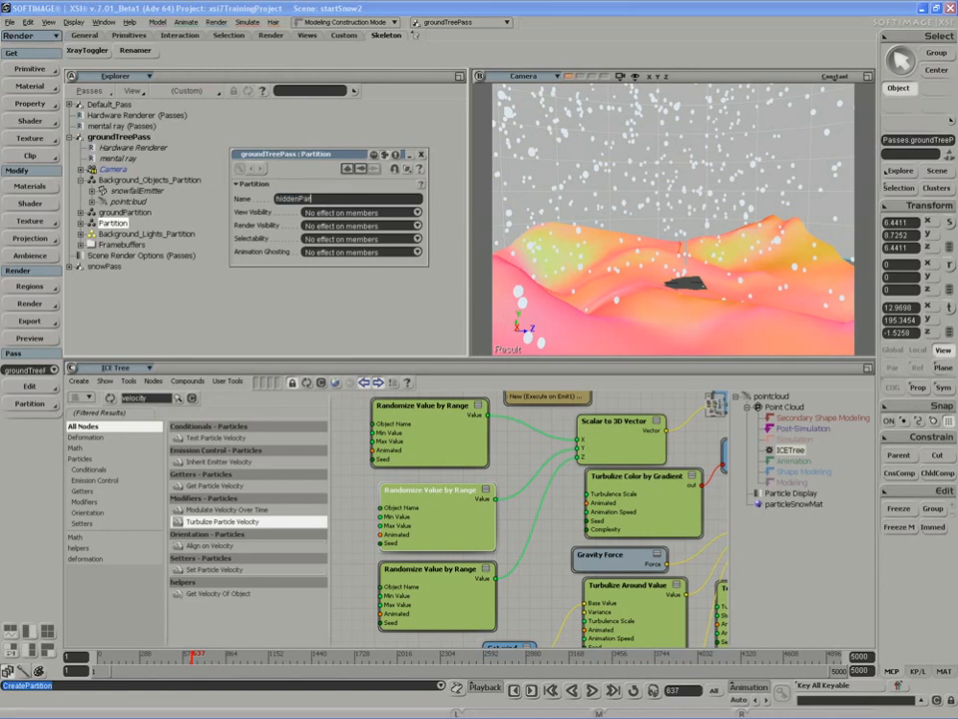
text(tition)
key(Return)
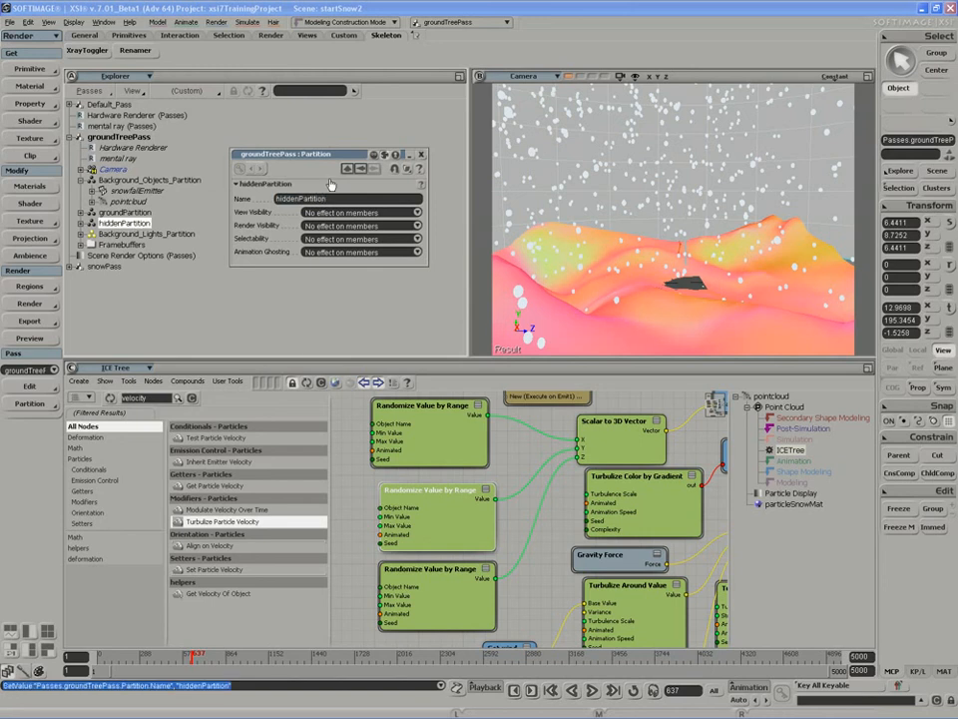
key(h)
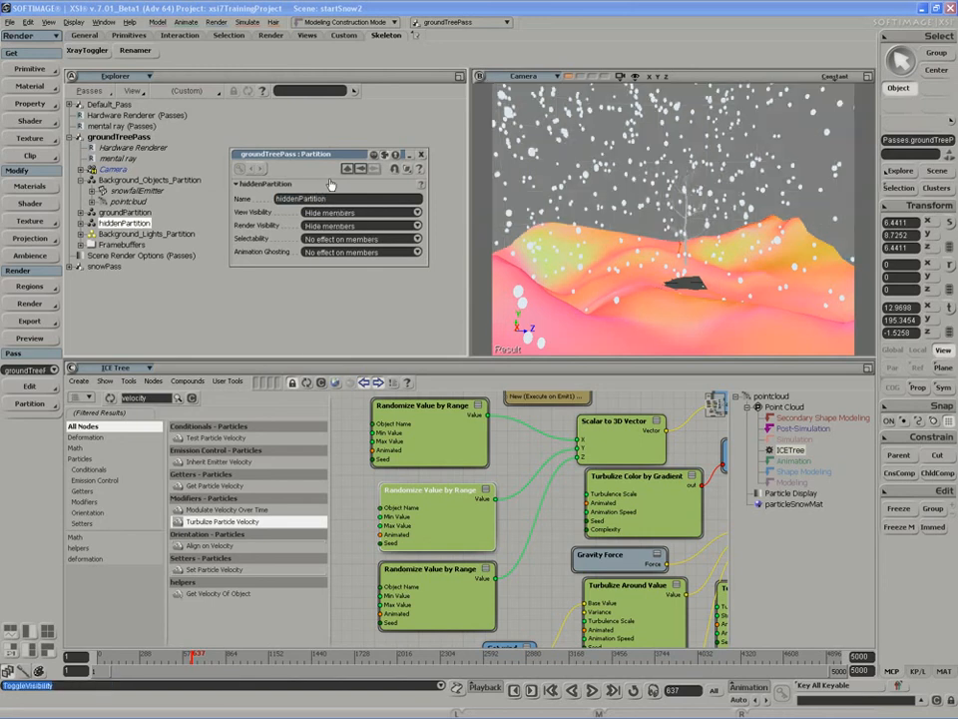
click(421, 155)
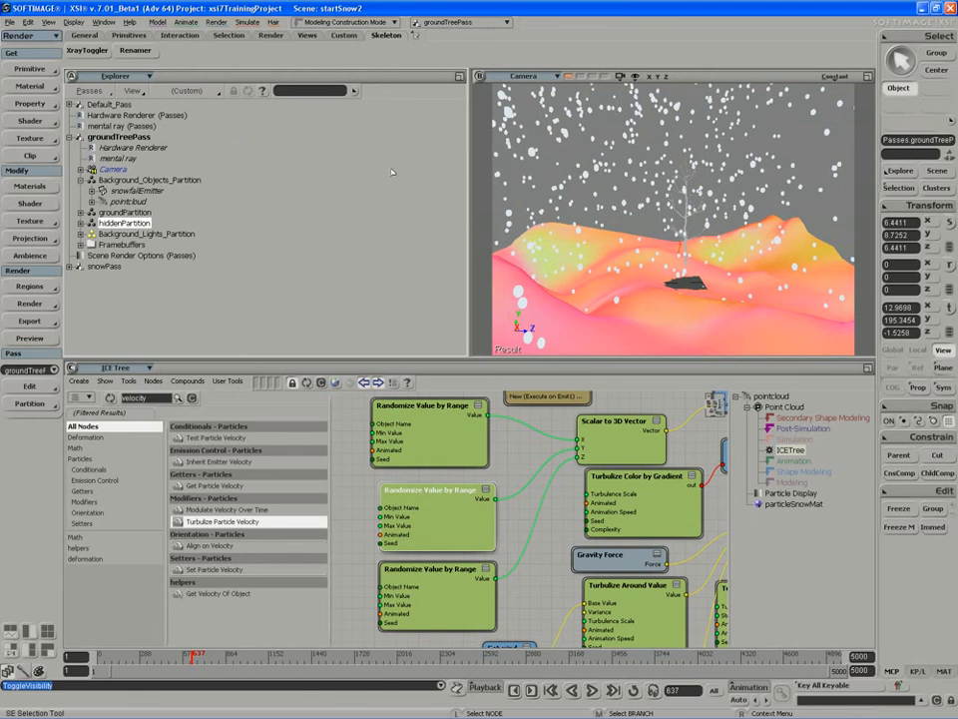
Step: Create a groundTreePass partition named snowCLoudEmitterParitition containing snowfallEmitter and pointcloud
click(137, 190)
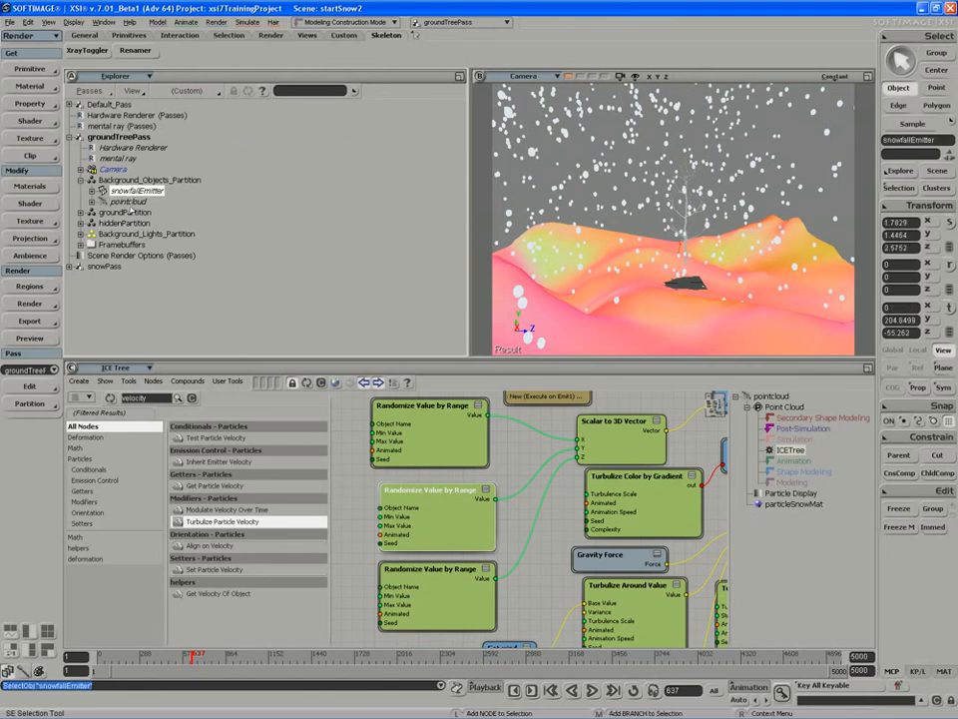
shift+click(127, 201)
click(33, 404)
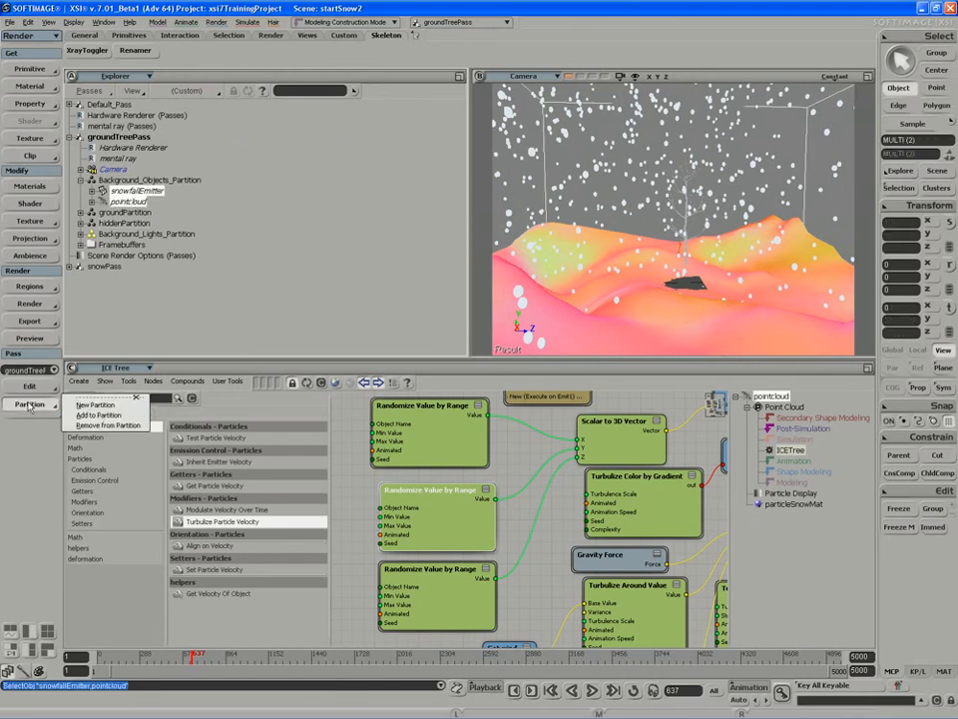
click(98, 405)
click(314, 198)
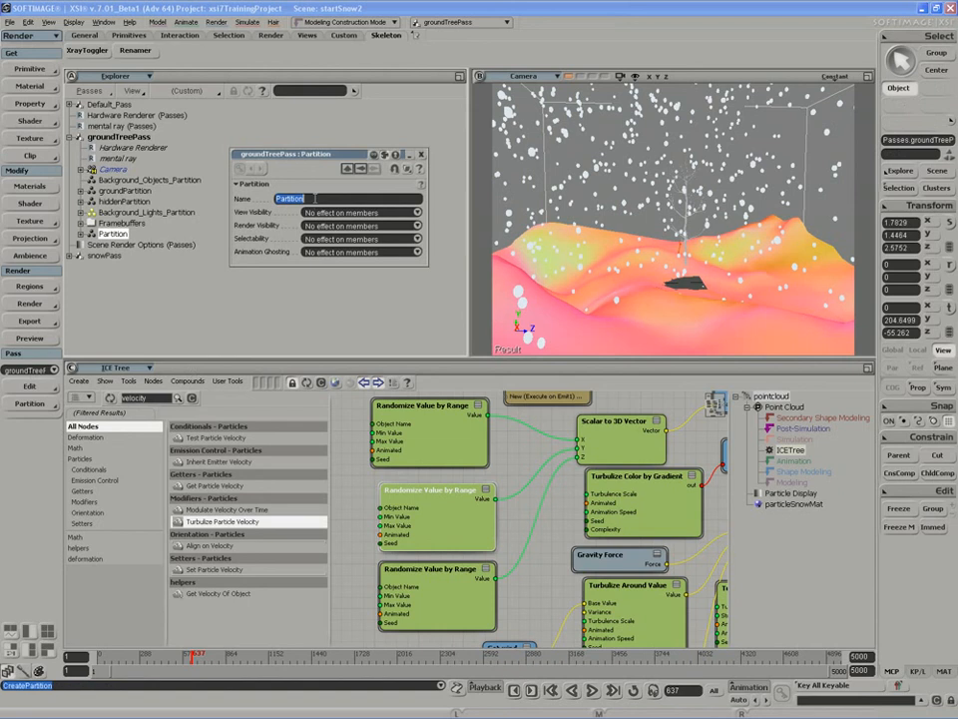
text(snowCLoudEmitterPartition)
key(Return)
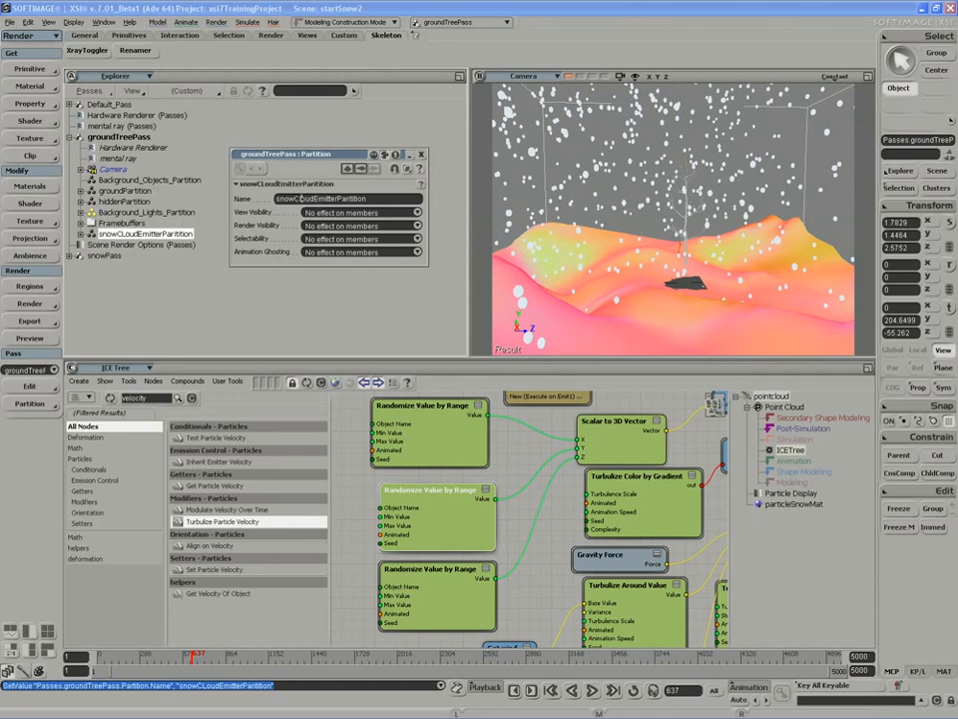
Step: Correct the snow partition's name to snowCloudEmitterParitition and hide its members
text(l)
key(Return)
click(422, 156)
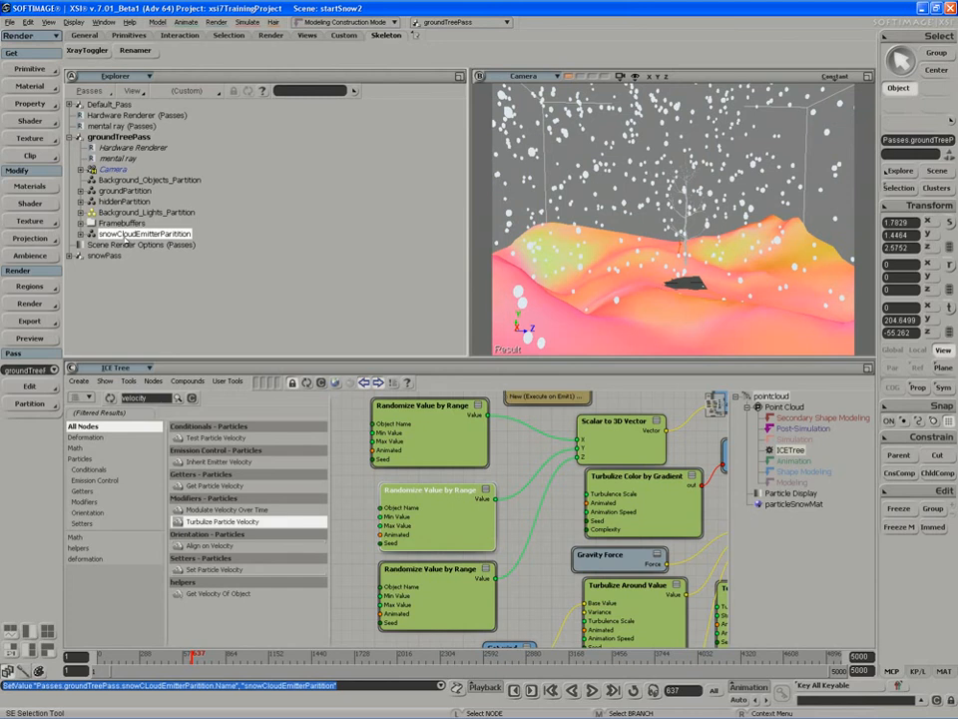
key(h)
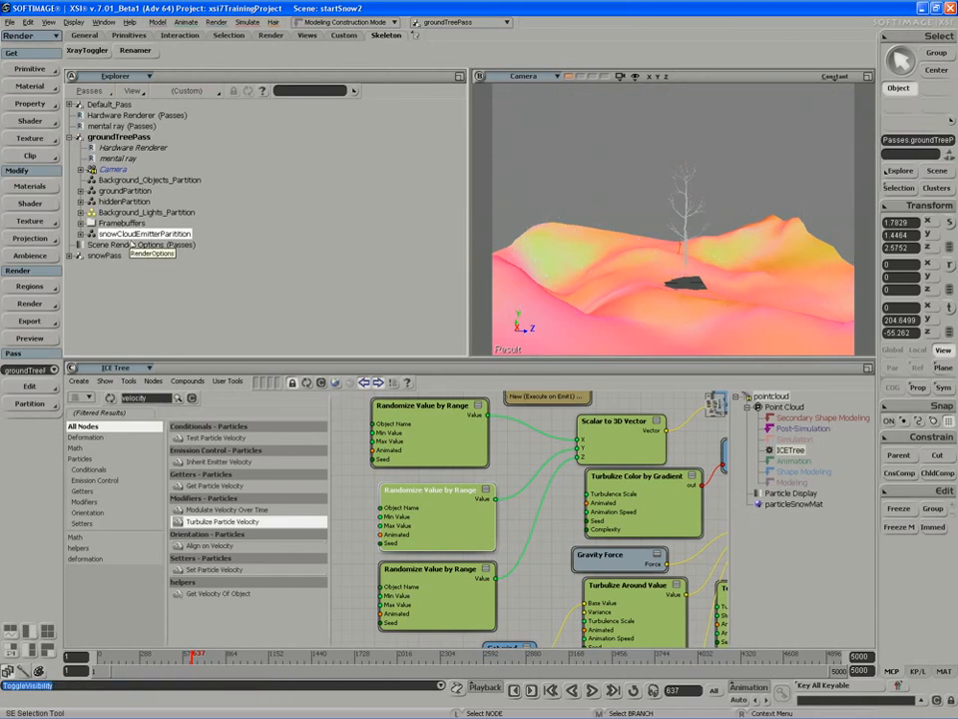
Step: Create a new empty render pass named skydomePass
click(29, 403)
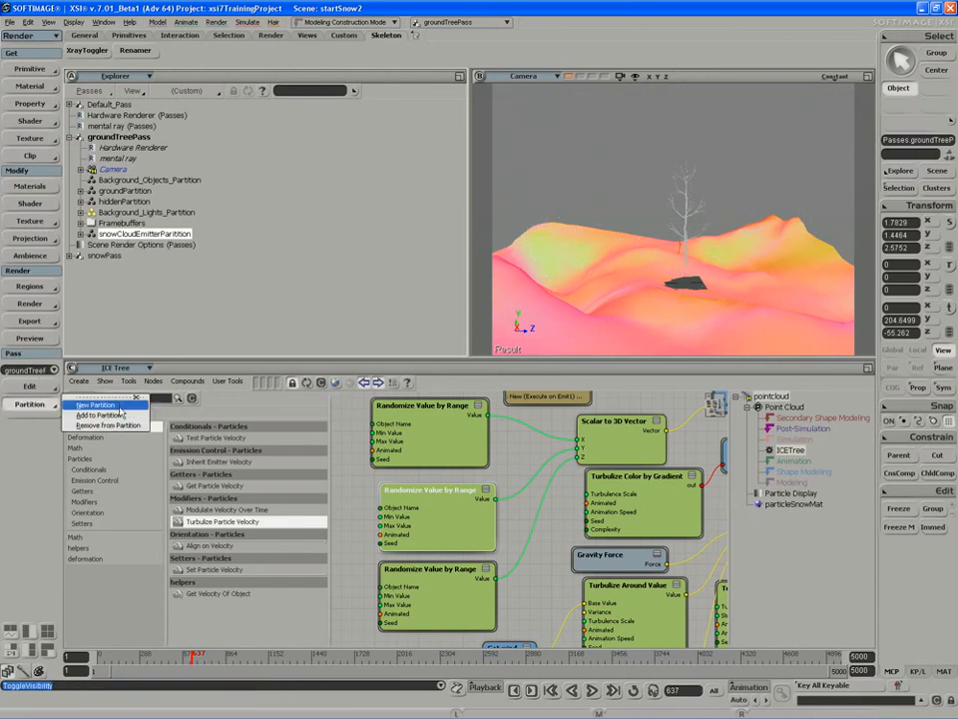
click(194, 370)
click(29, 386)
mouse_move(92, 397)
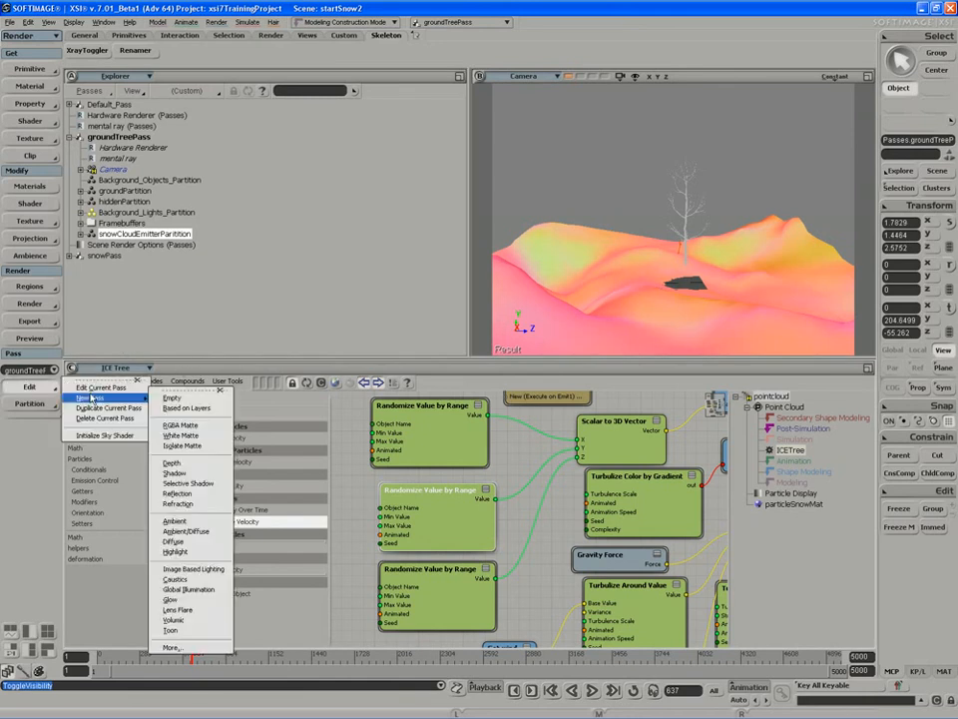
click(185, 399)
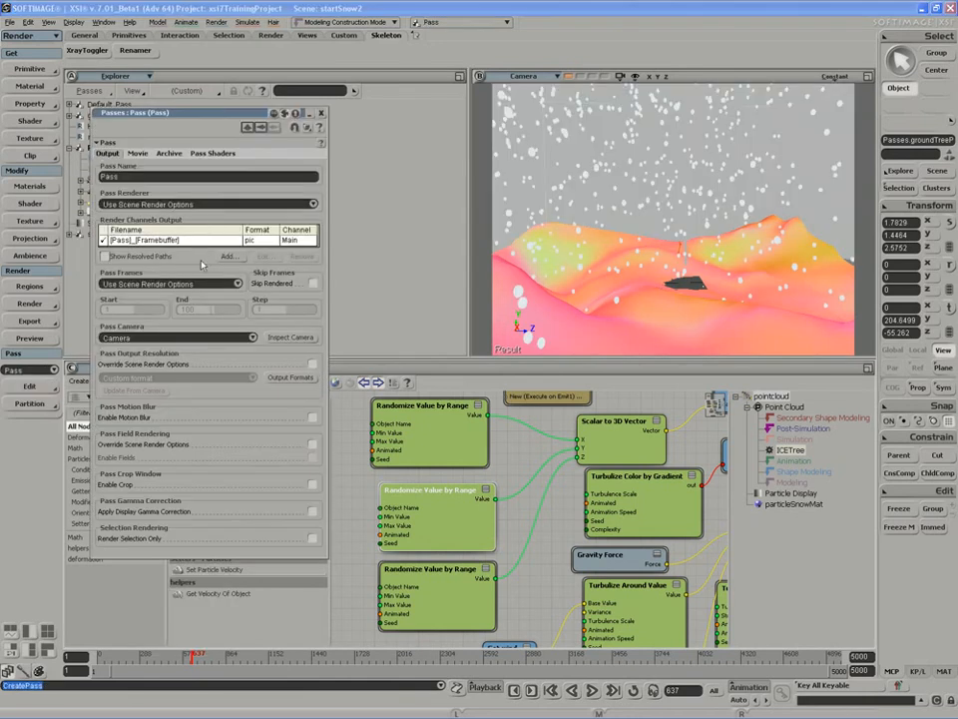
text(skydomePass)
key(Return)
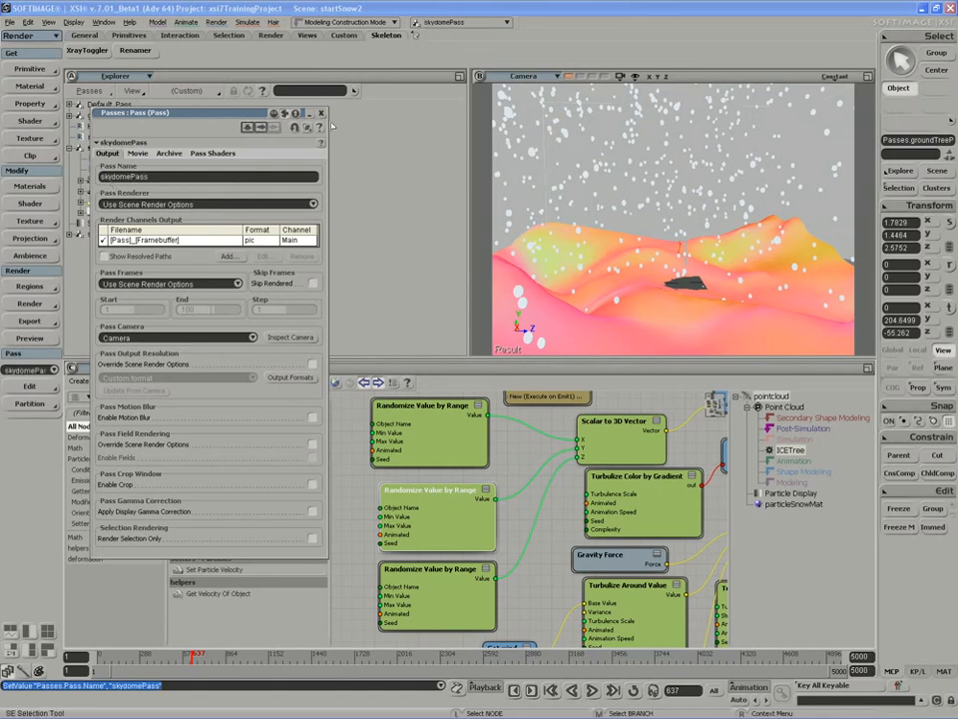
click(320, 112)
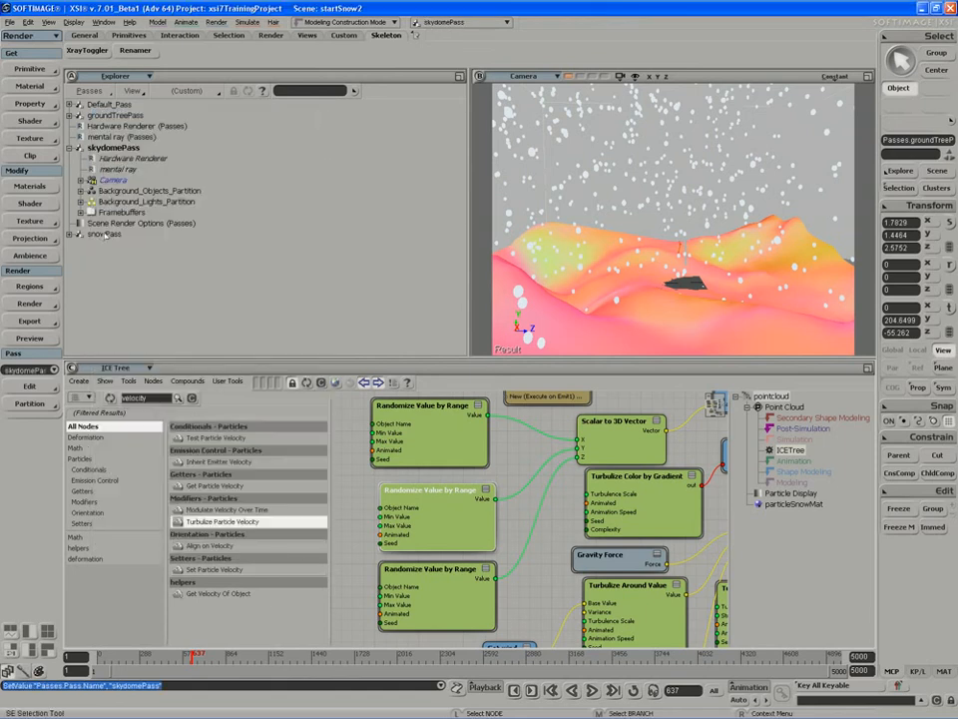
Step: Group birch, ground, snowfallEmitter and pointcloud in a new skydomePass partition named hiddenPartition and hide its members
click(80, 190)
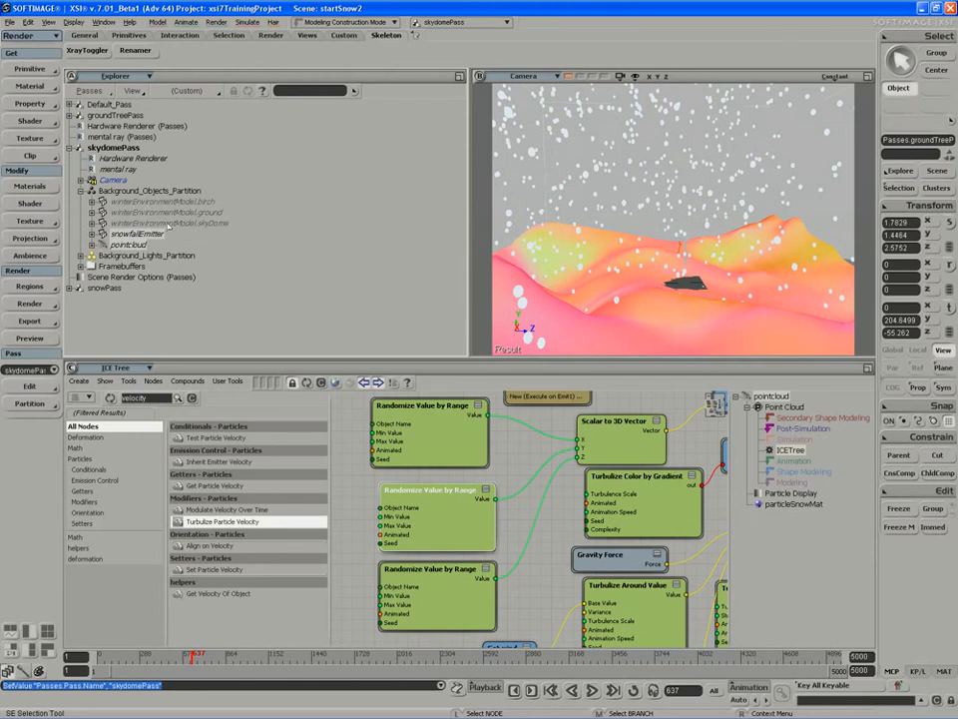
click(182, 211)
ctrl+click(180, 203)
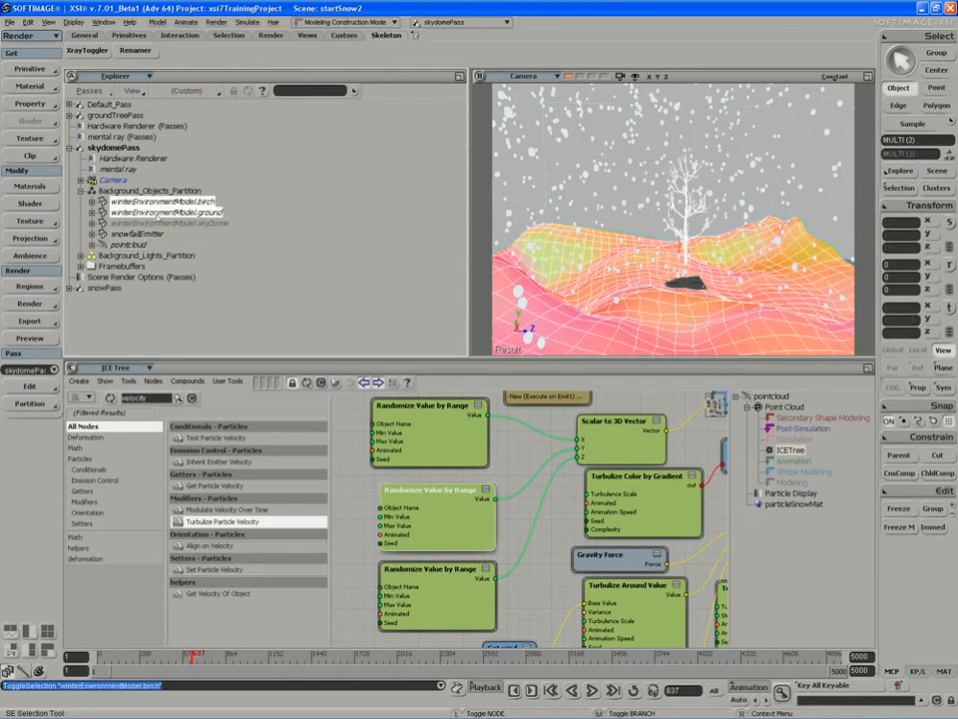
ctrl+click(139, 236)
ctrl+click(130, 243)
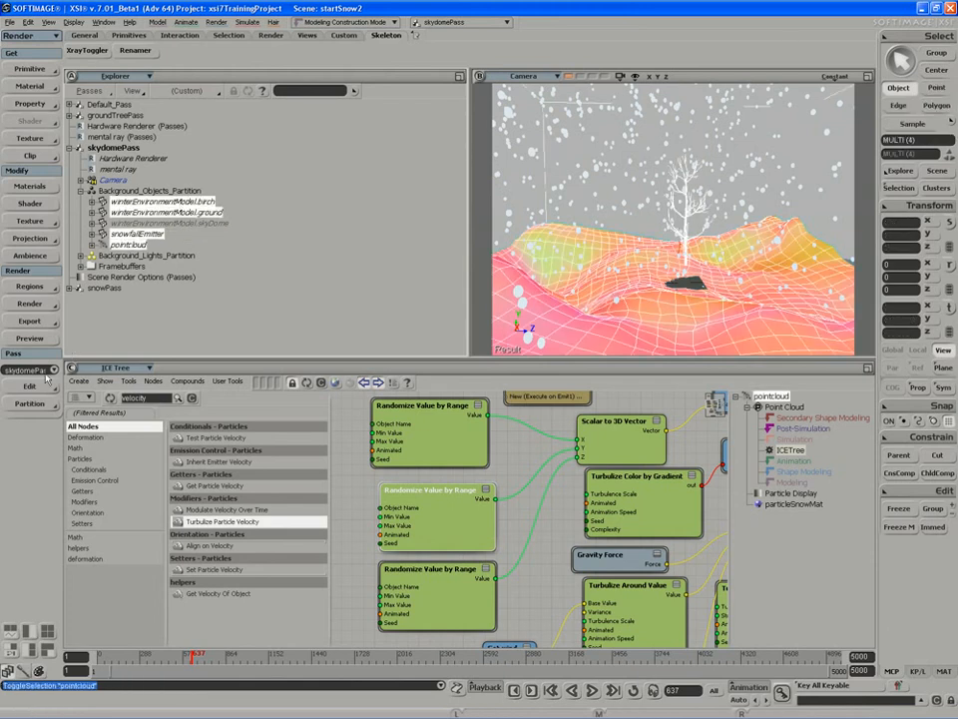
click(30, 403)
click(96, 403)
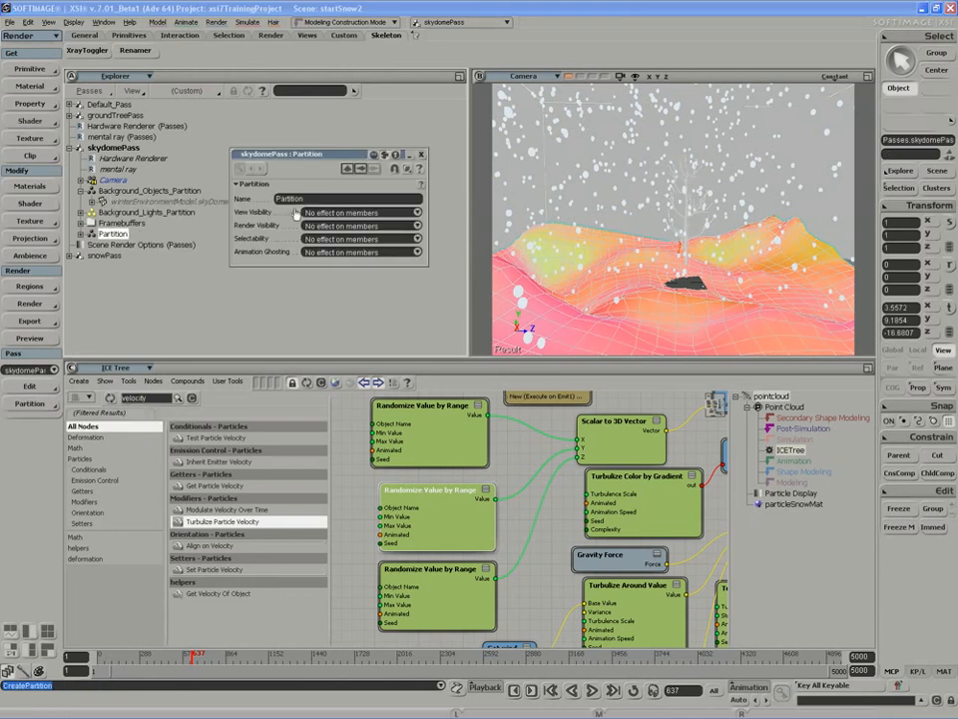
text(hiddenPartition)
key(Return)
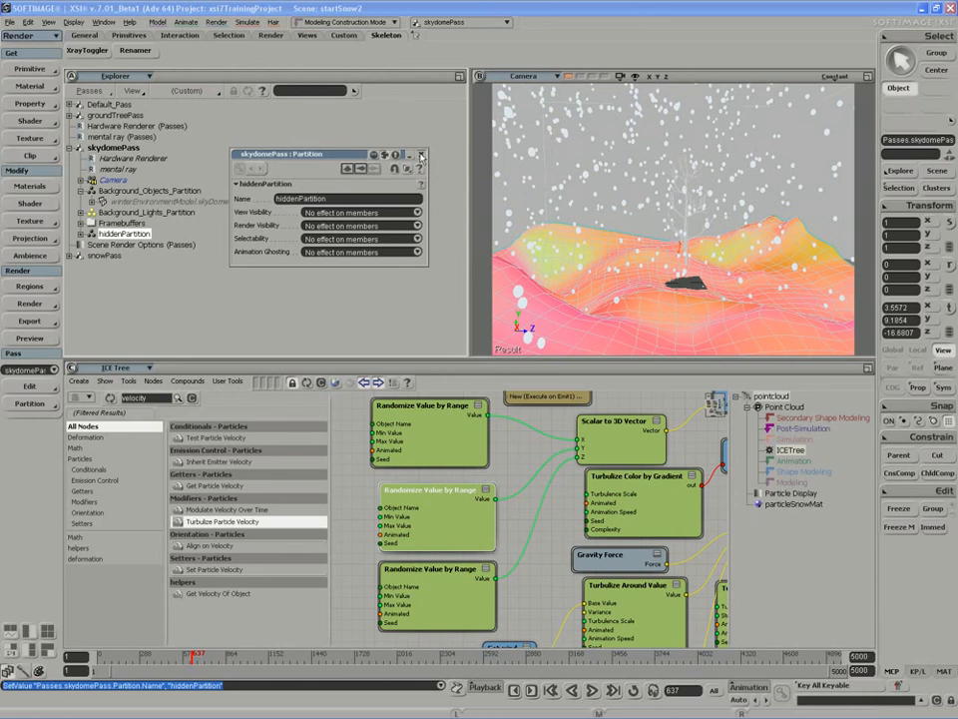
key(h)
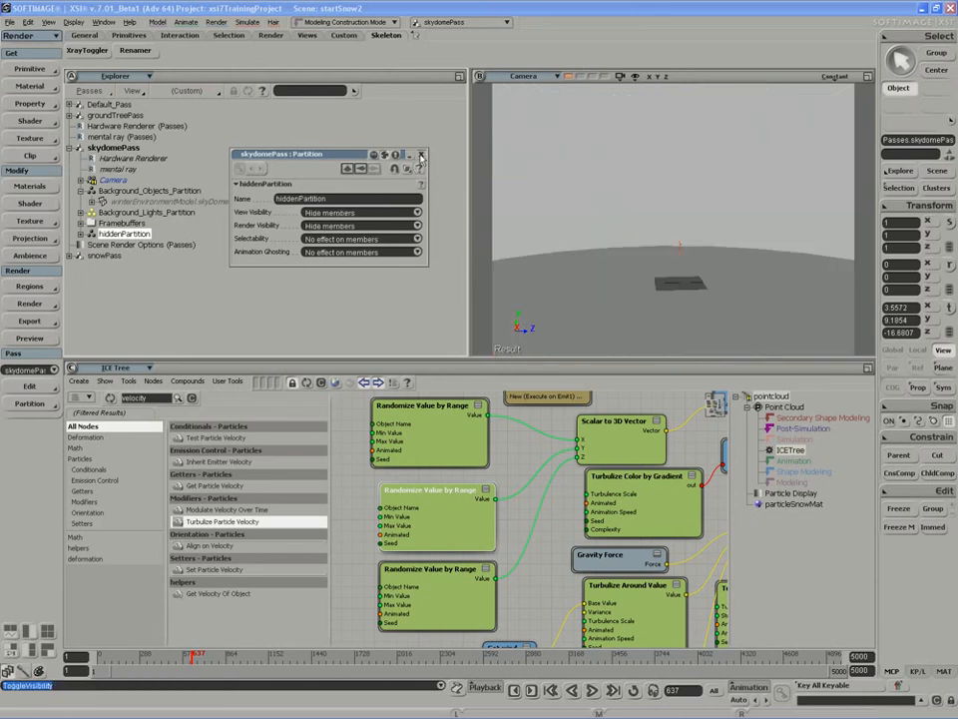
click(421, 154)
Step: Create a partition named skydomePartition in skydomePass containing the skyDome object
click(136, 202)
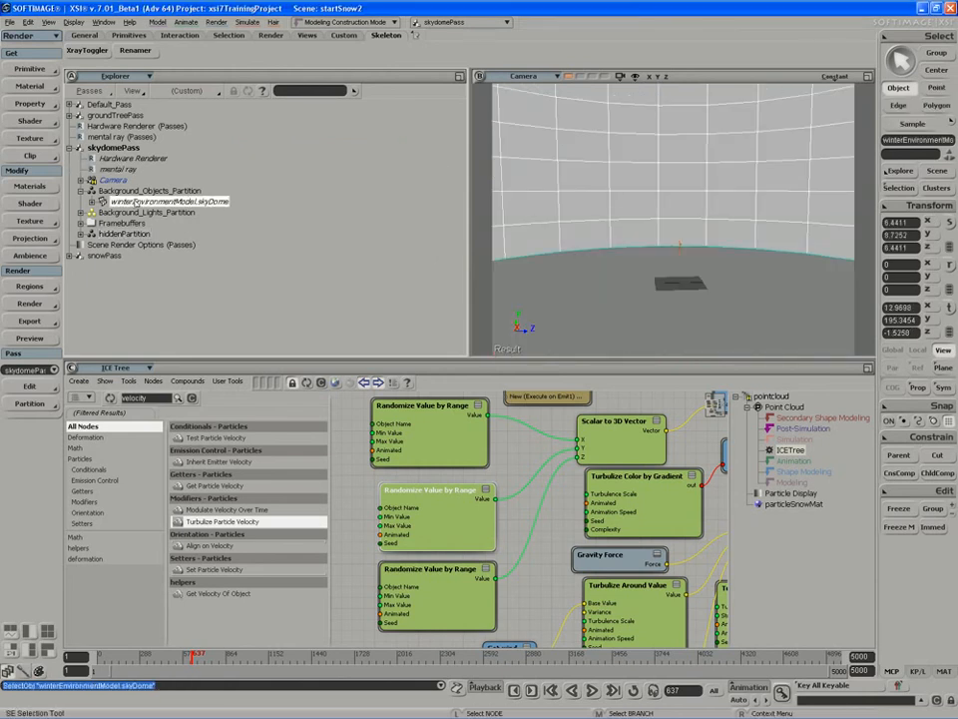
click(30, 404)
click(90, 397)
double_click(321, 198)
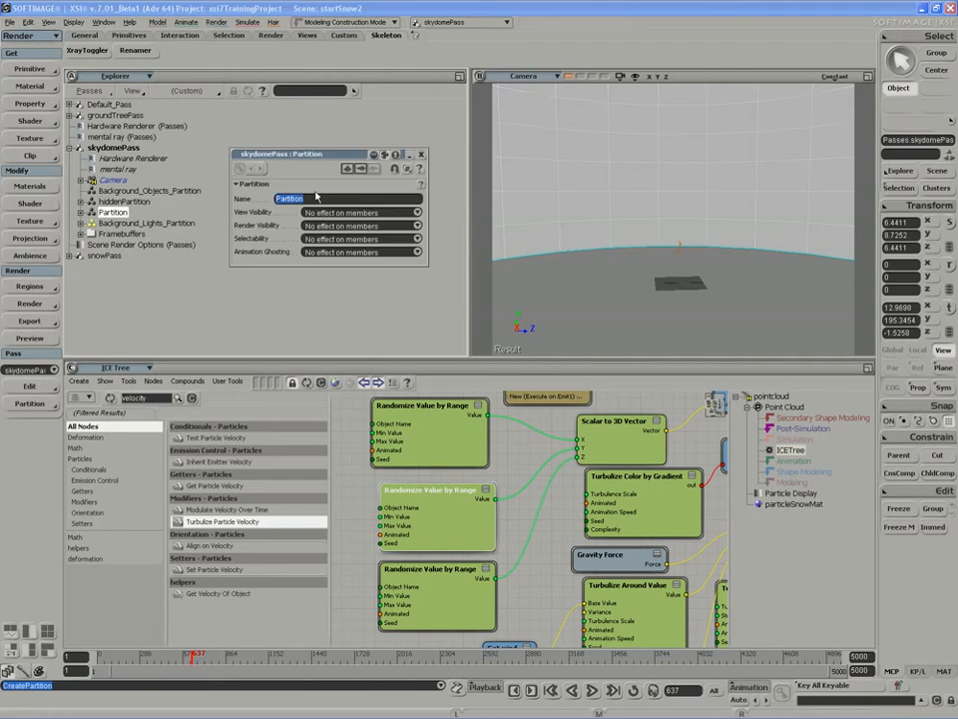
text(skydoe)
text(ePartition)
key(Return)
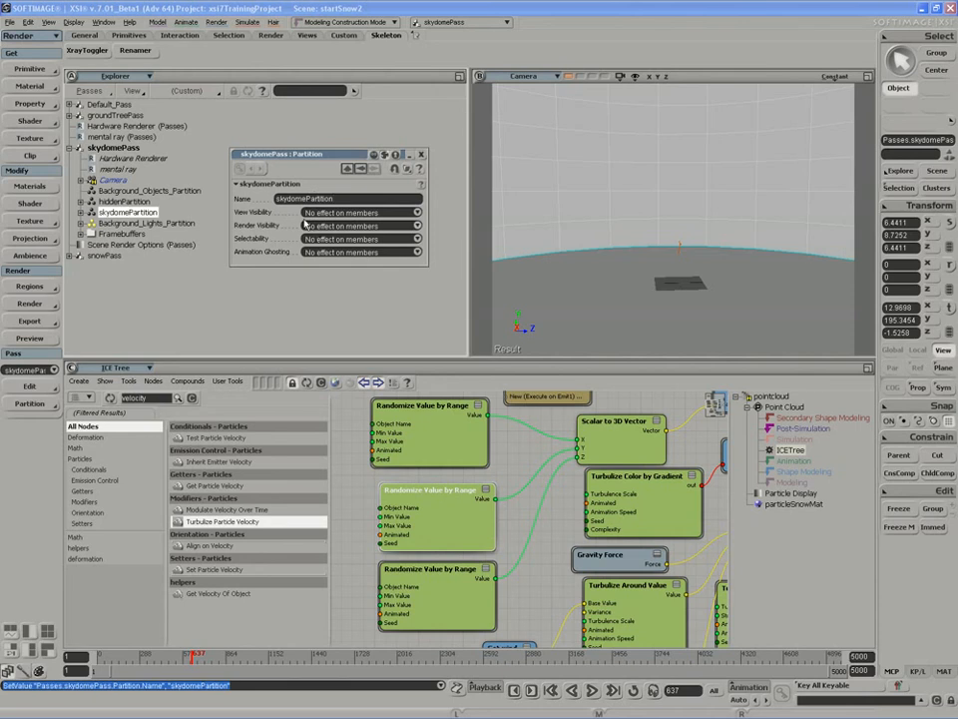
click(422, 155)
Step: Display the camera view in Textured Decal mode with nothing selected and collapse skydomePass in the Explorer
click(834, 75)
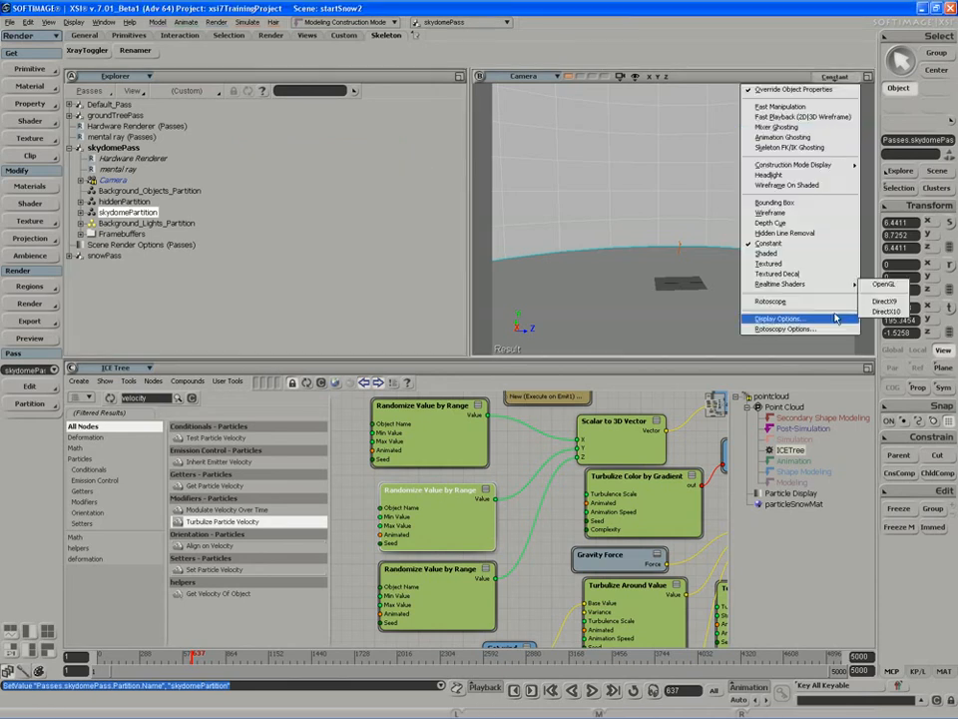
click(810, 271)
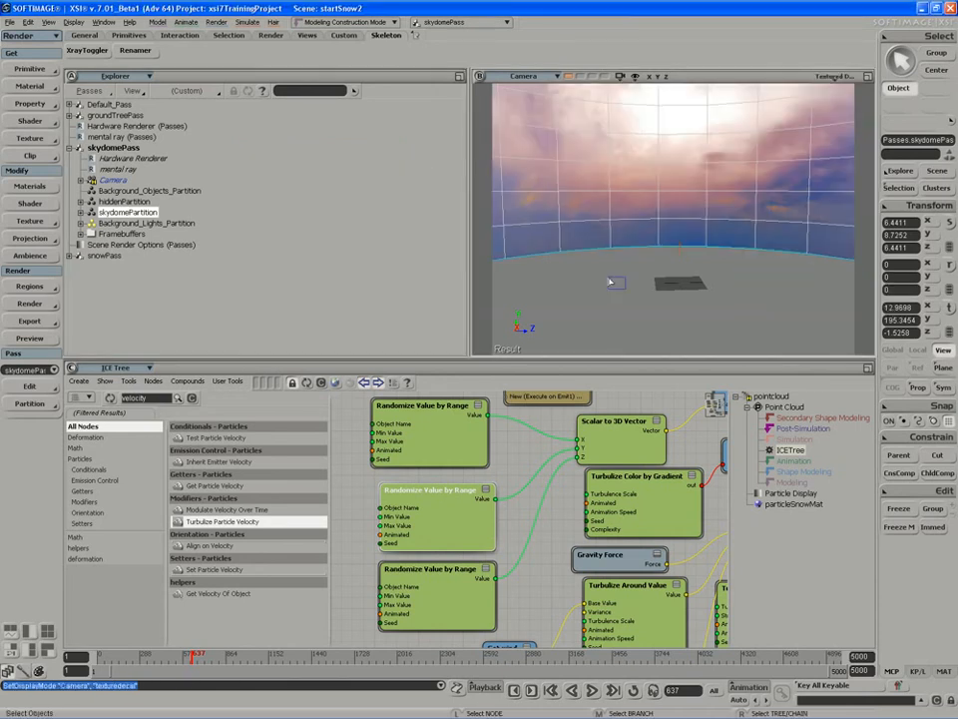
click(642, 308)
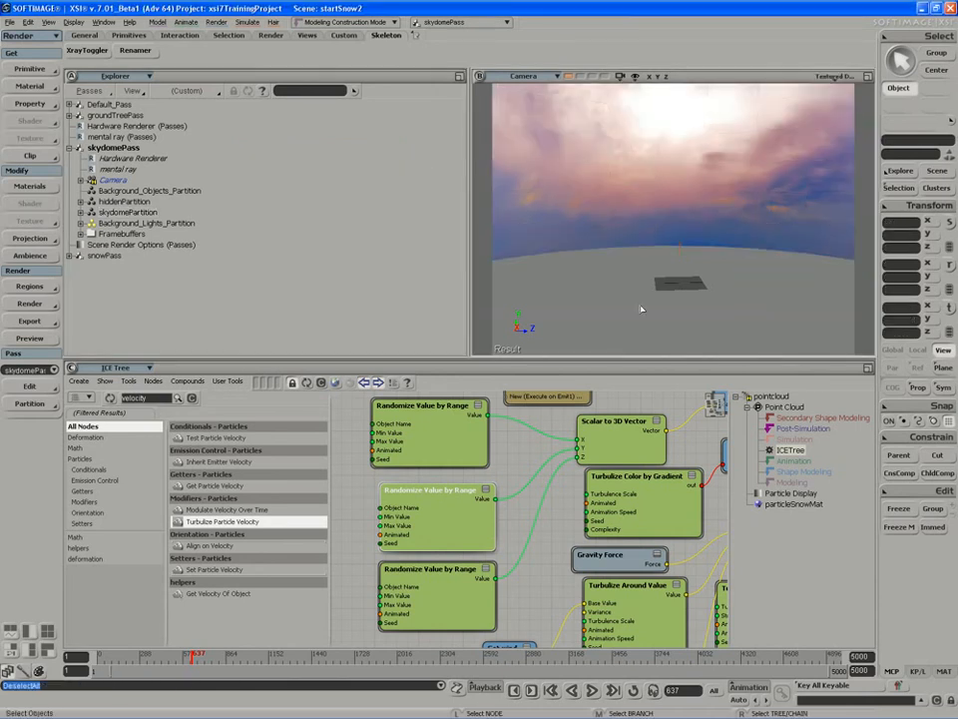
click(70, 148)
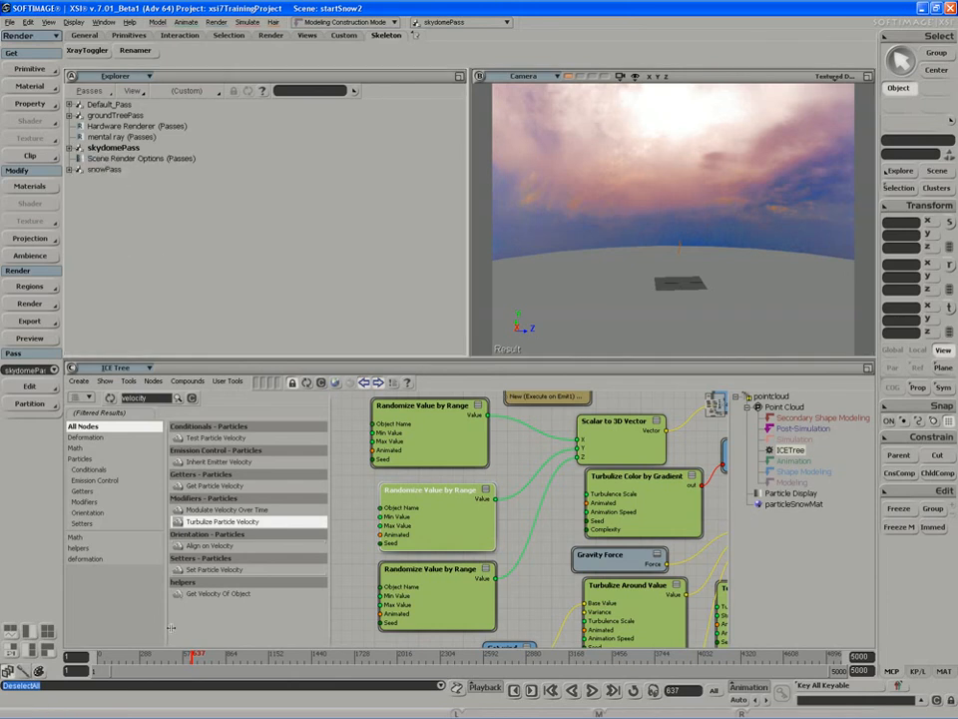
Step: Save the scene, then play the simulation from the first frame and stop it
click(9, 21)
click(23, 65)
click(591, 689)
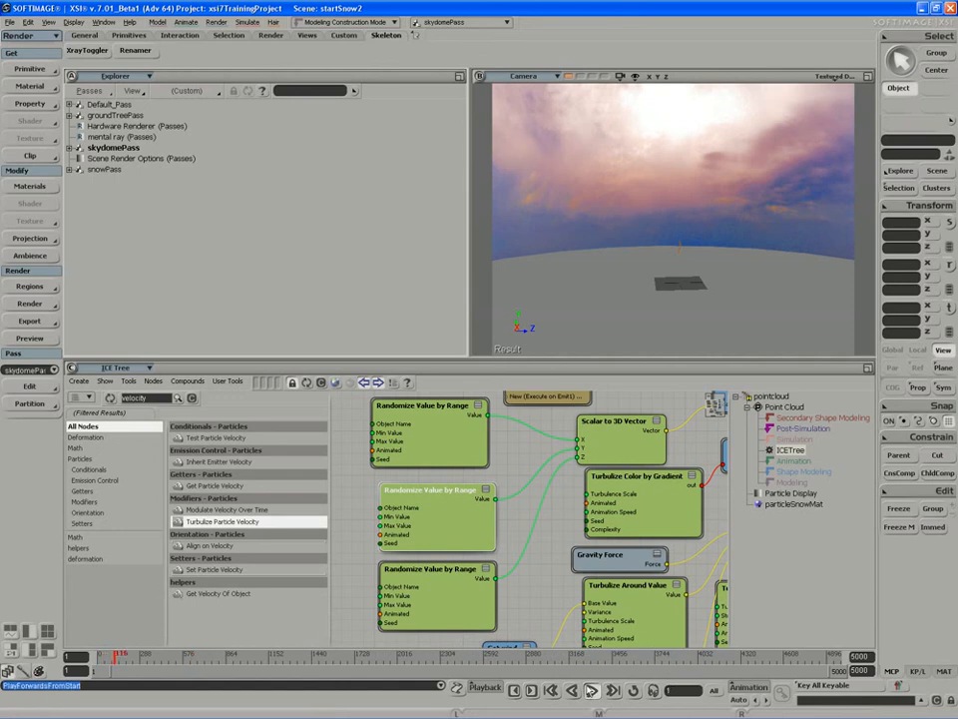
click(592, 689)
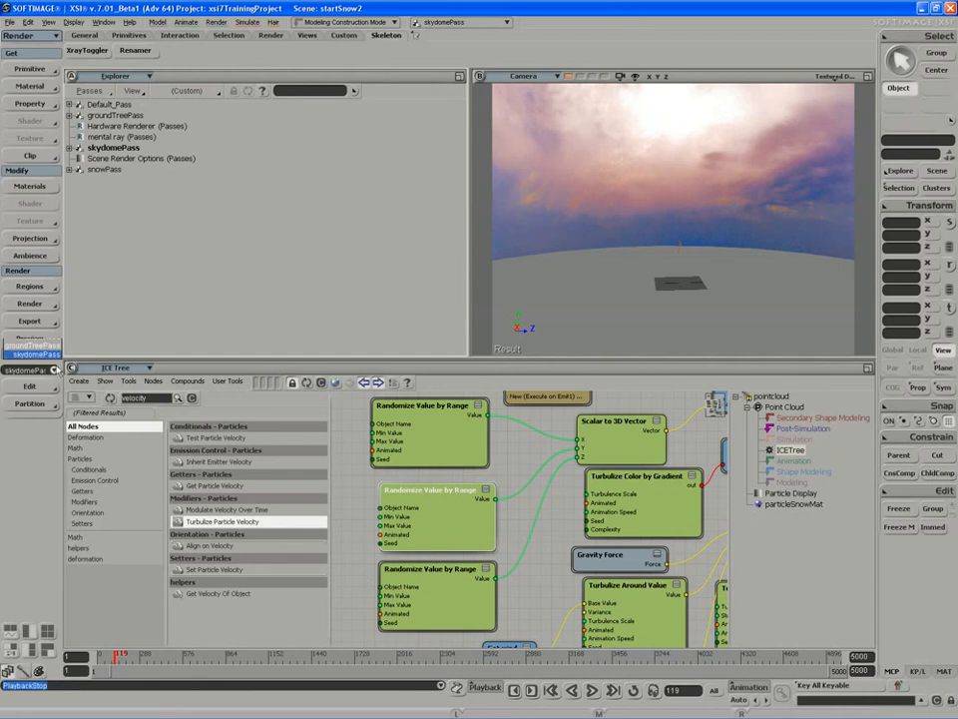
Step: Make snowPass the current pass and play the snowfall from the first frame to about frame 253
click(56, 370)
click(56, 370)
click(25, 284)
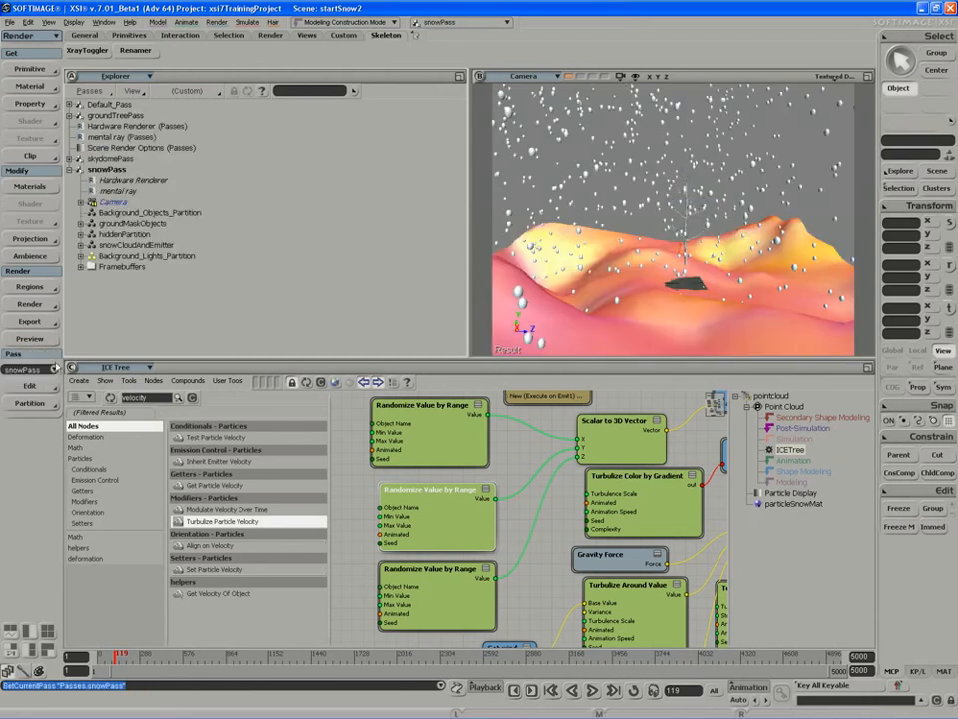
click(592, 690)
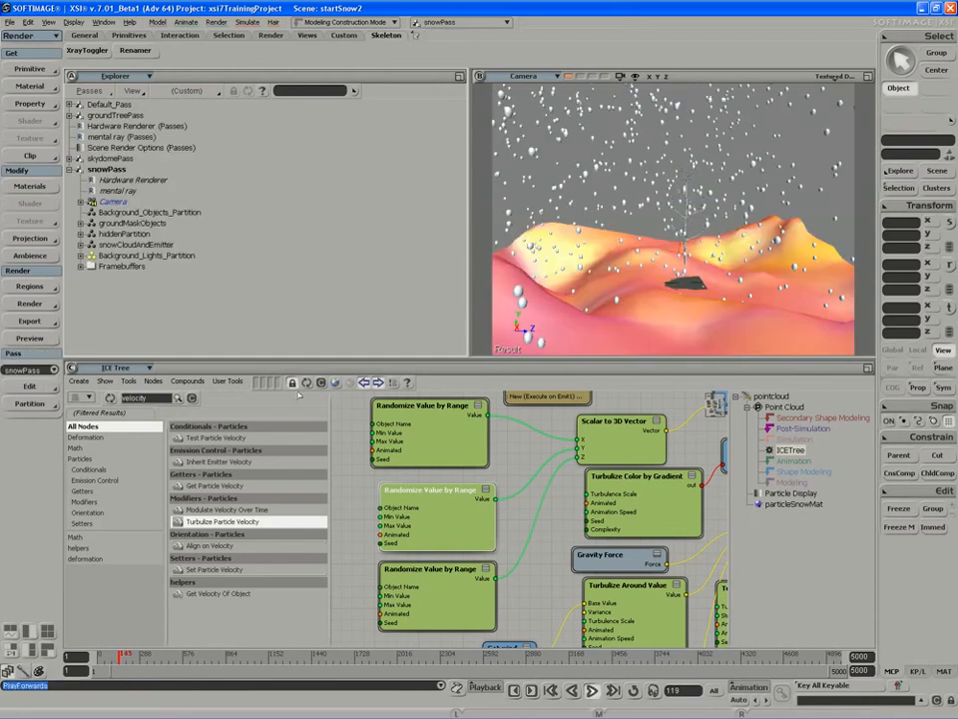
click(536, 200)
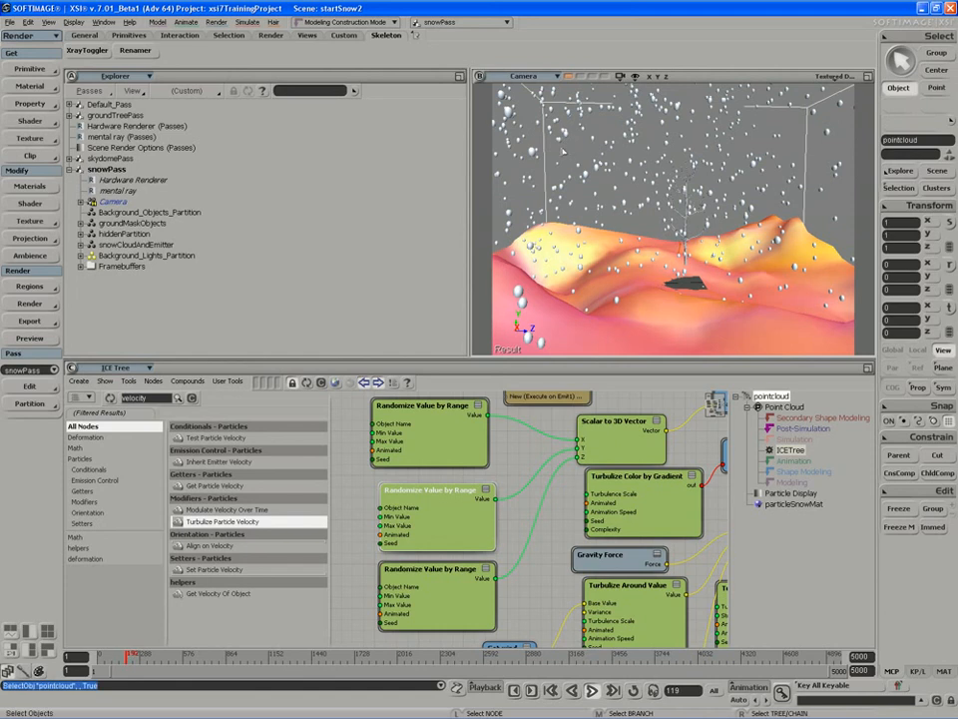
click(536, 201)
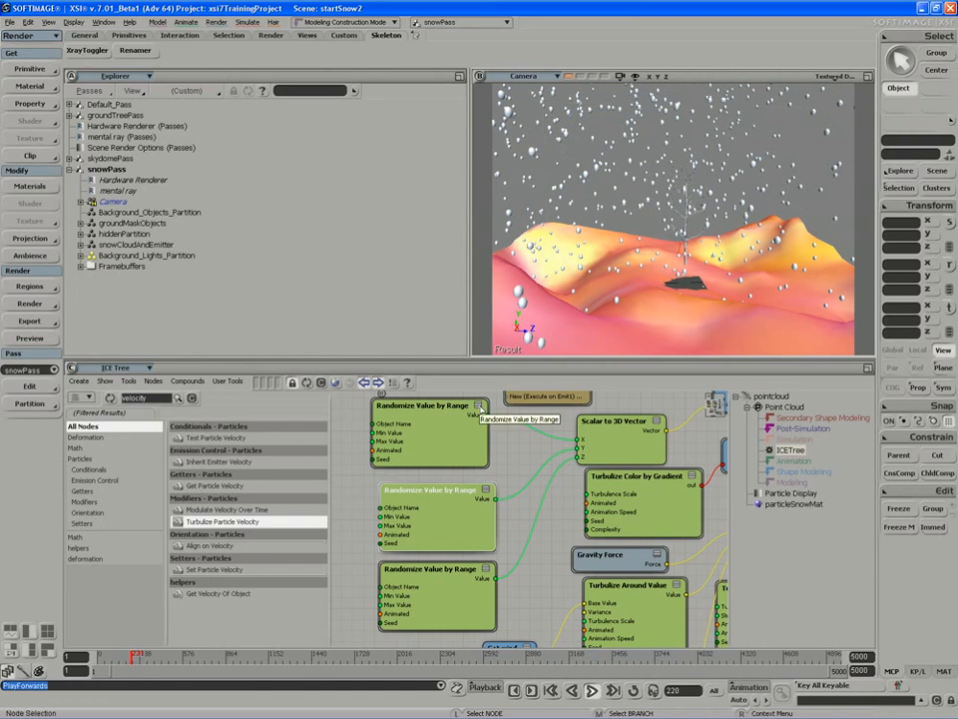
middle_click(592, 689)
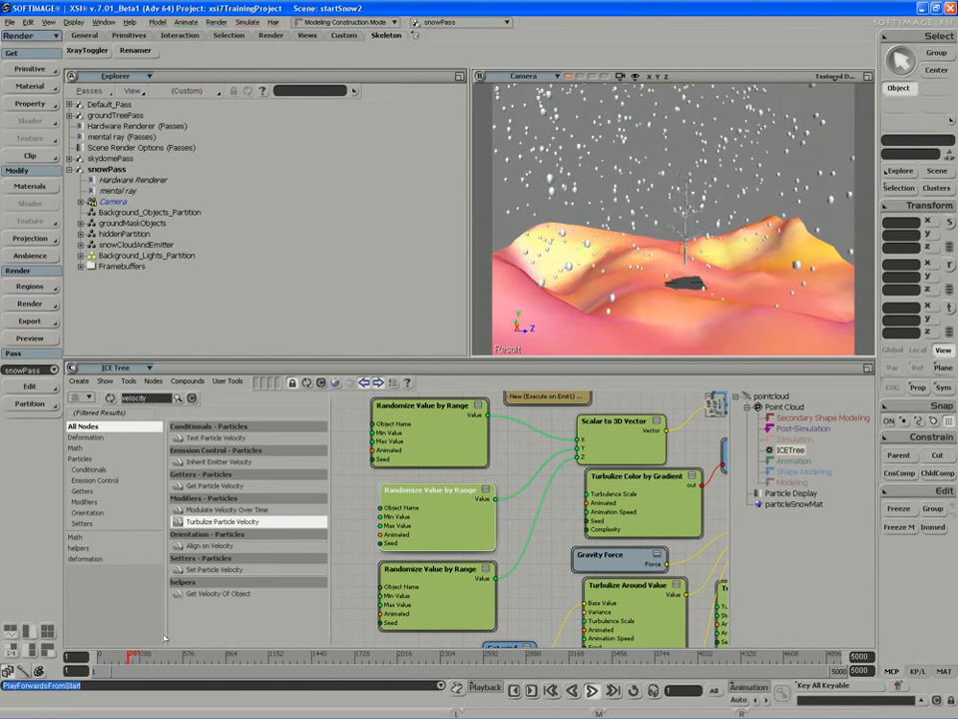
click(594, 690)
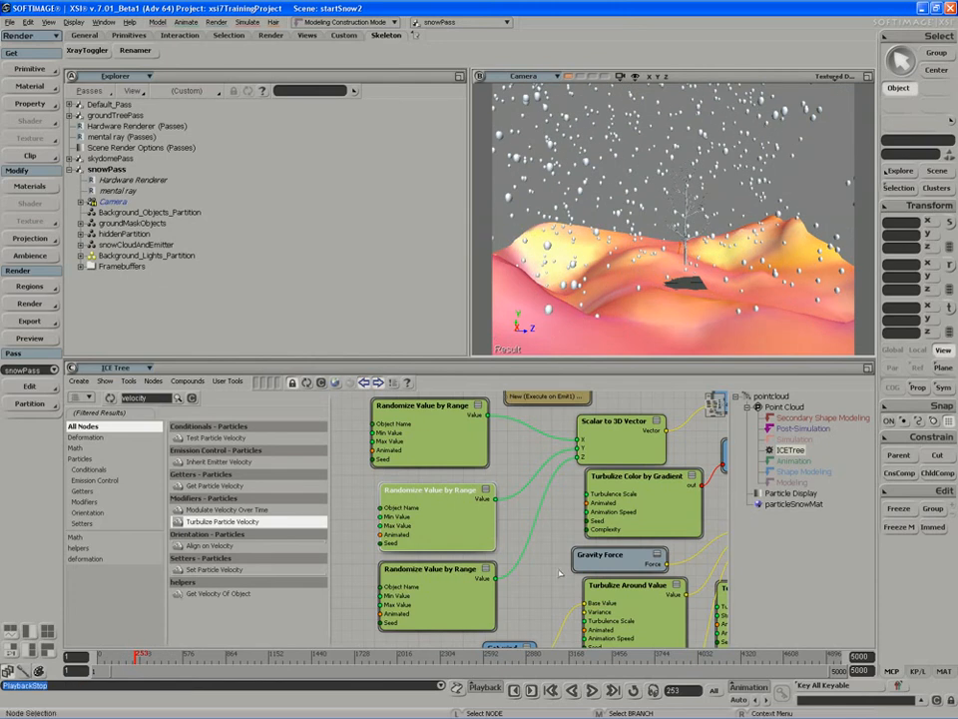
Step: Set the current snowfall as the initial state of the pointcloud's ICE simulation
click(574, 239)
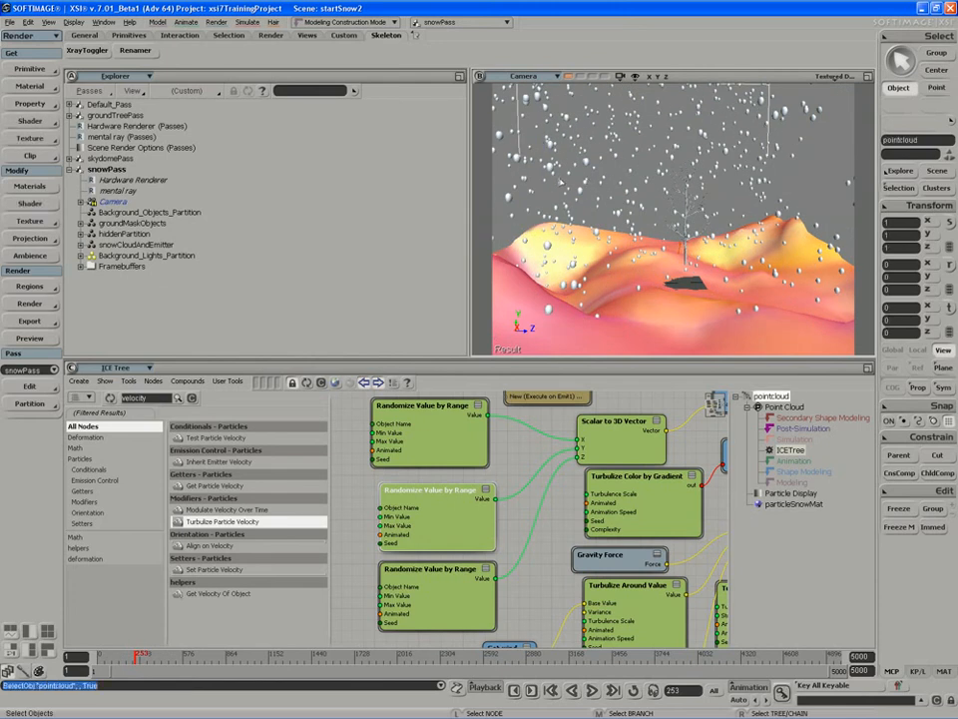
click(30, 35)
click(30, 87)
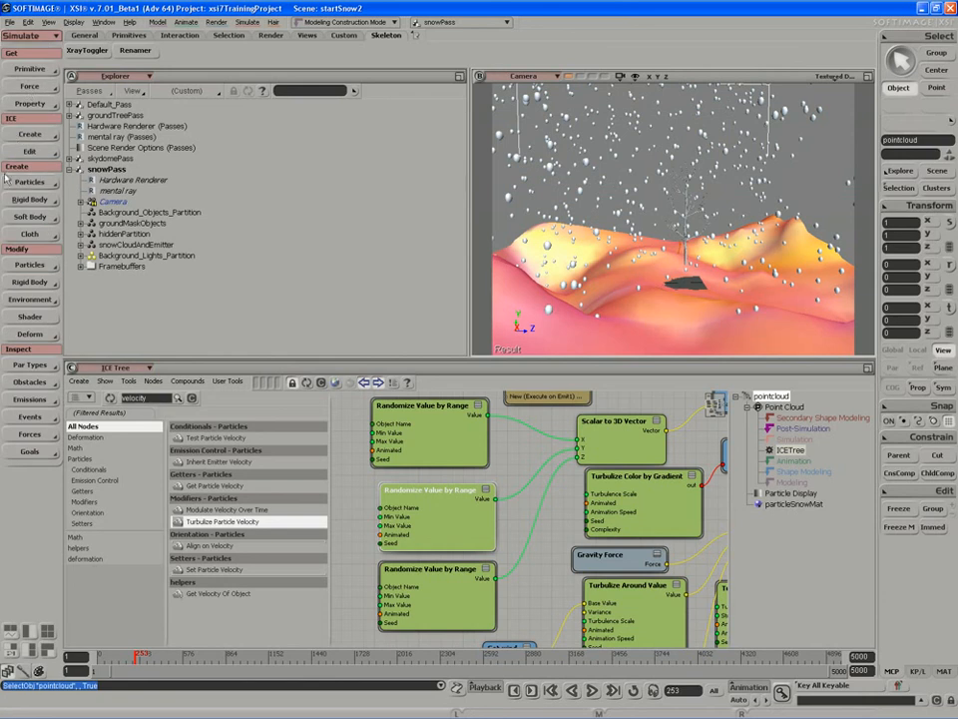
click(30, 151)
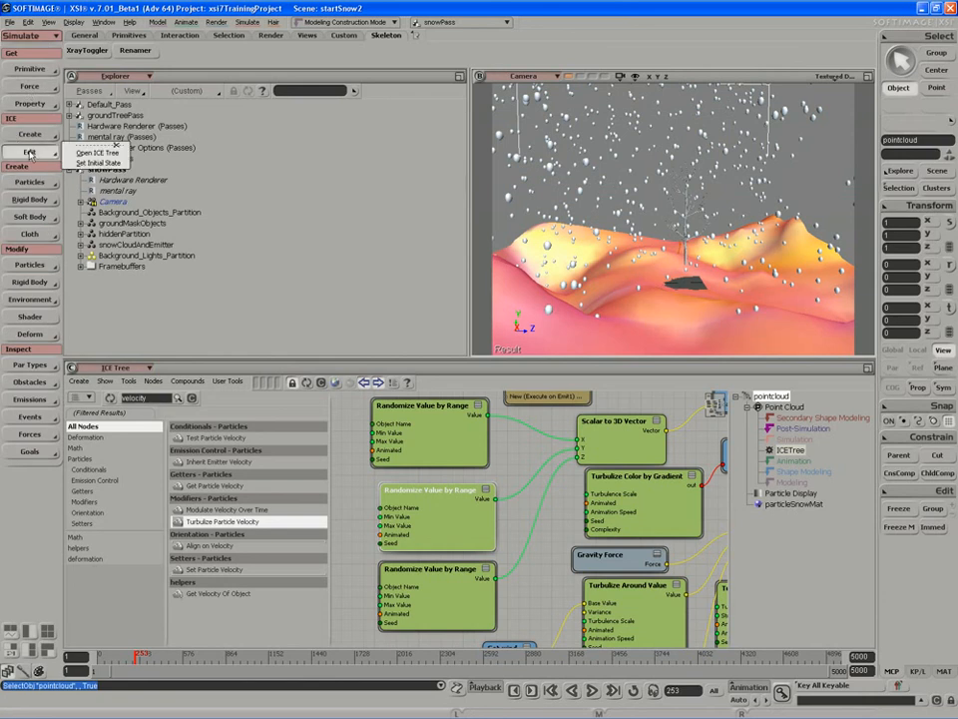
click(104, 162)
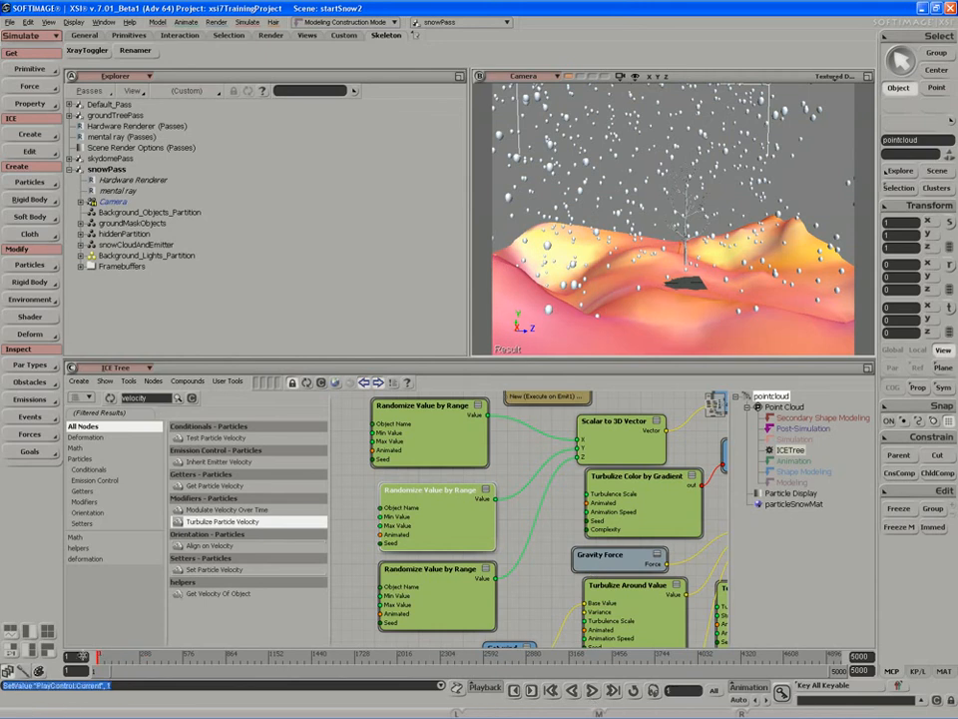
Step: Play the snowfall from the first frame and replace the Explorer with the User view, framing the whole ground and emitter
click(592, 691)
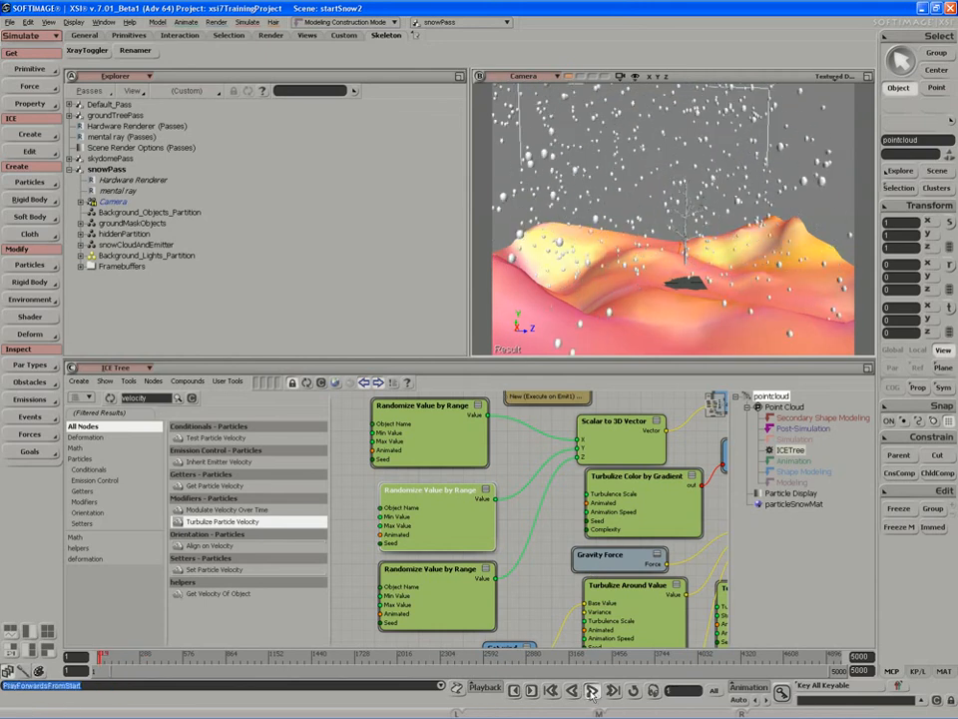
middle_click(107, 78)
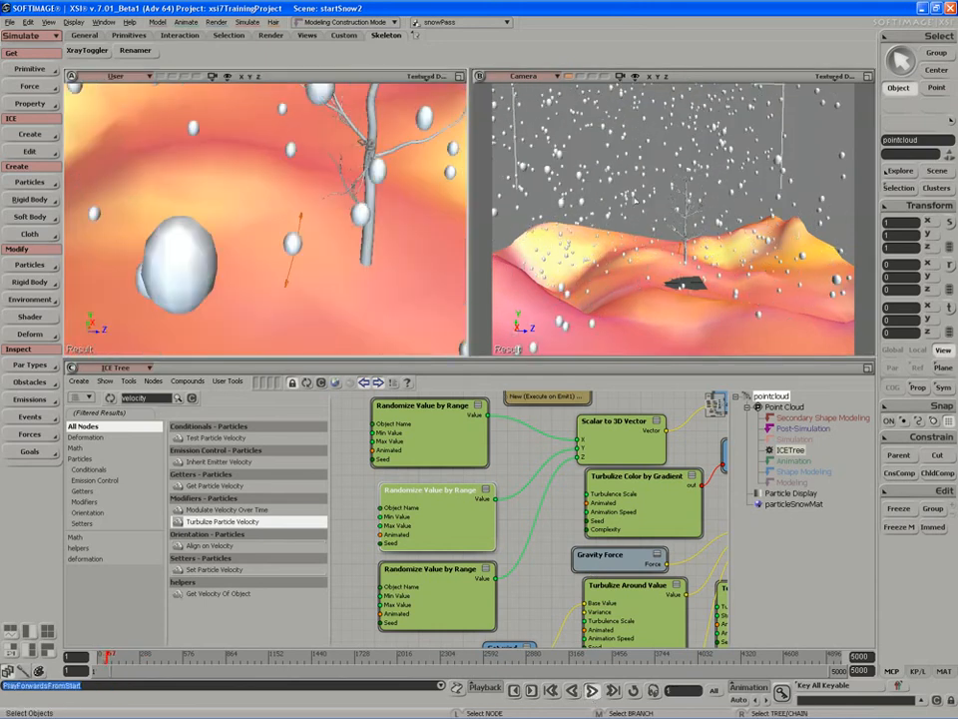
click(593, 690)
key(s)
middle_drag(324, 233, 256, 206)
right_drag(257, 206, 320, 186)
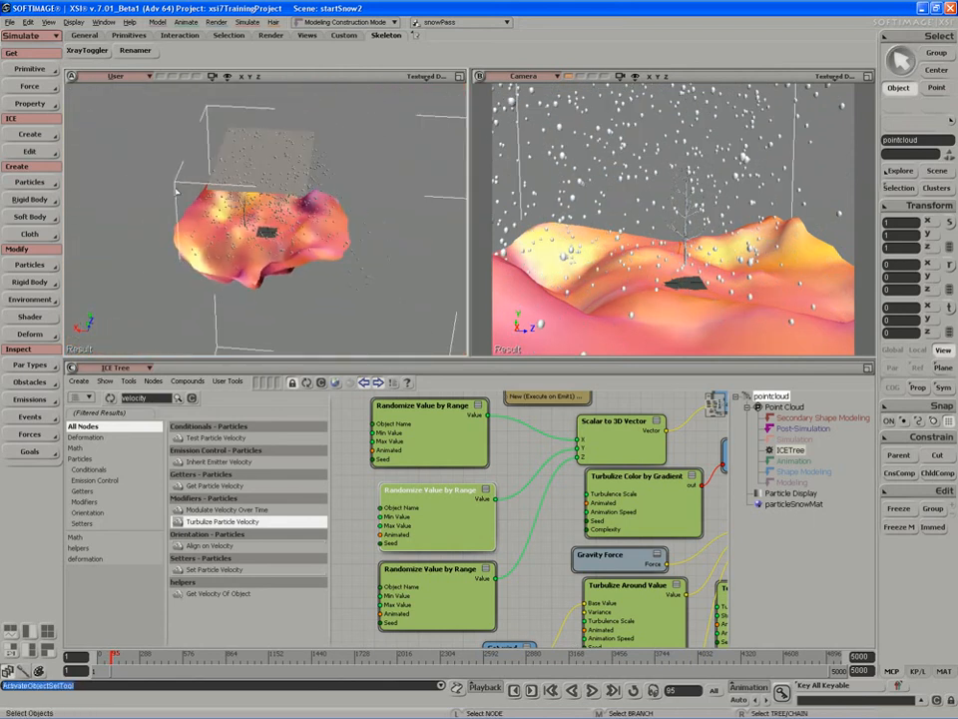
Step: Scale snowfallEmitter to about 1.62 in X and 2.46 in Z and move it to about -49.77 in Z
key(space)
click(225, 149)
key(s)
drag(213, 140, 219, 147)
middle_drag(219, 148, 205, 180)
right_drag(206, 180, 167, 217)
key(x)
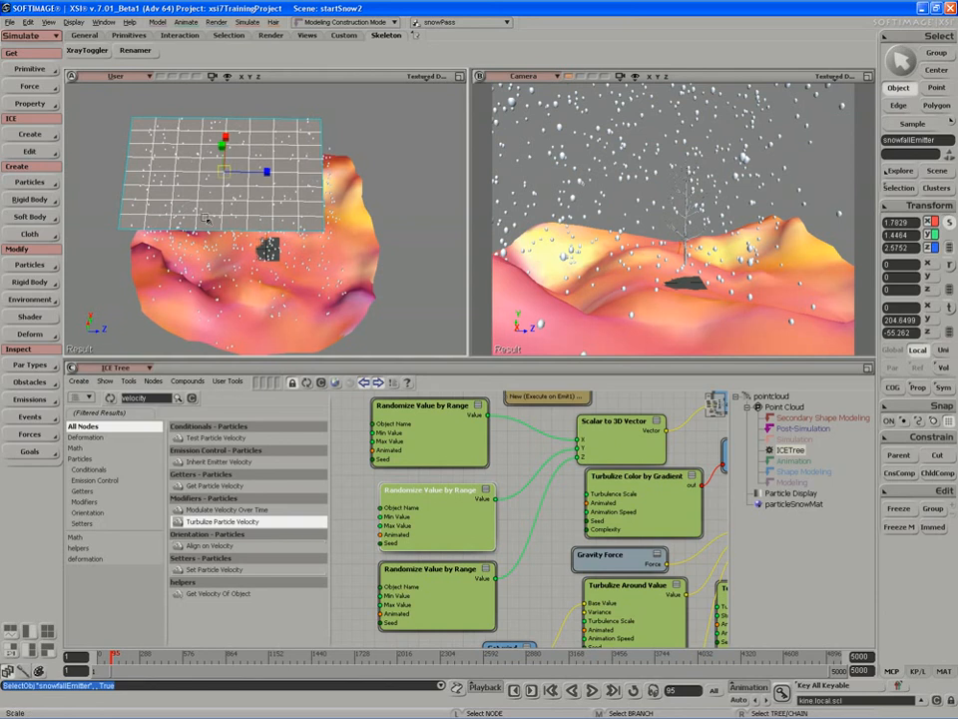
drag(228, 139, 251, 143)
key(v)
Step: Replay the snowfall from the first frame in a low side view, select the pointcloud and stop playback
middle_click(593, 690)
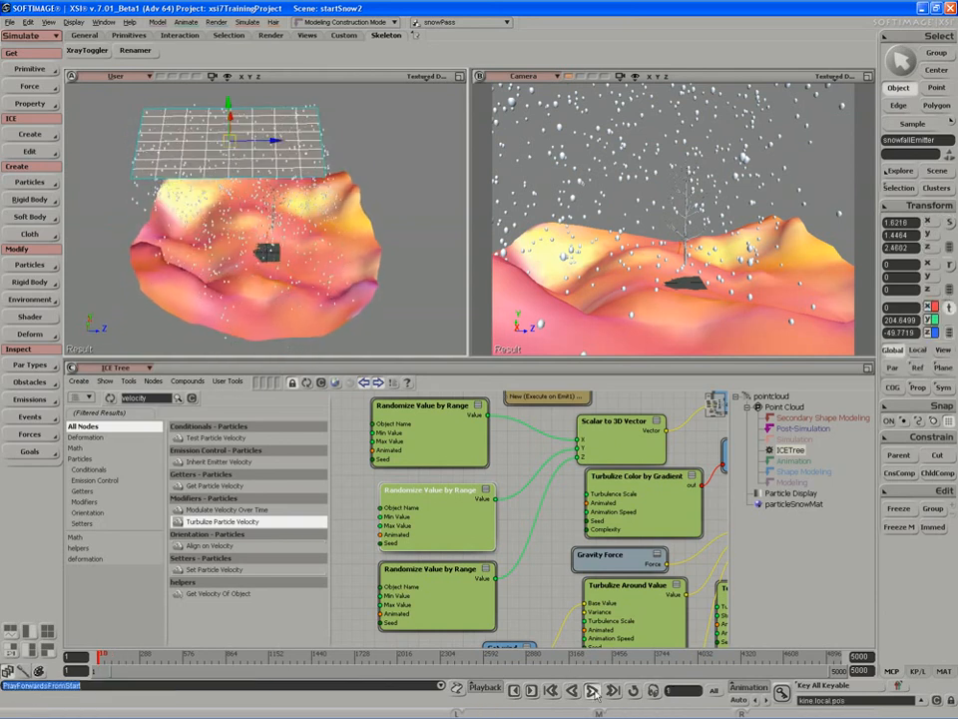
key(s)
right_drag(325, 264, 327, 201)
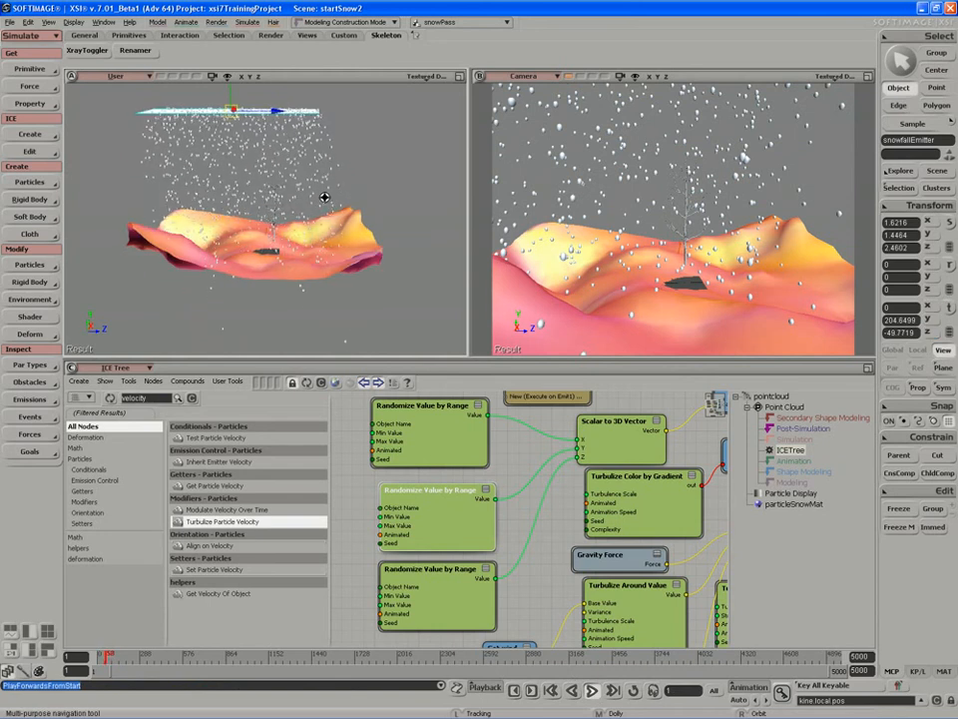
key(space)
click(574, 218)
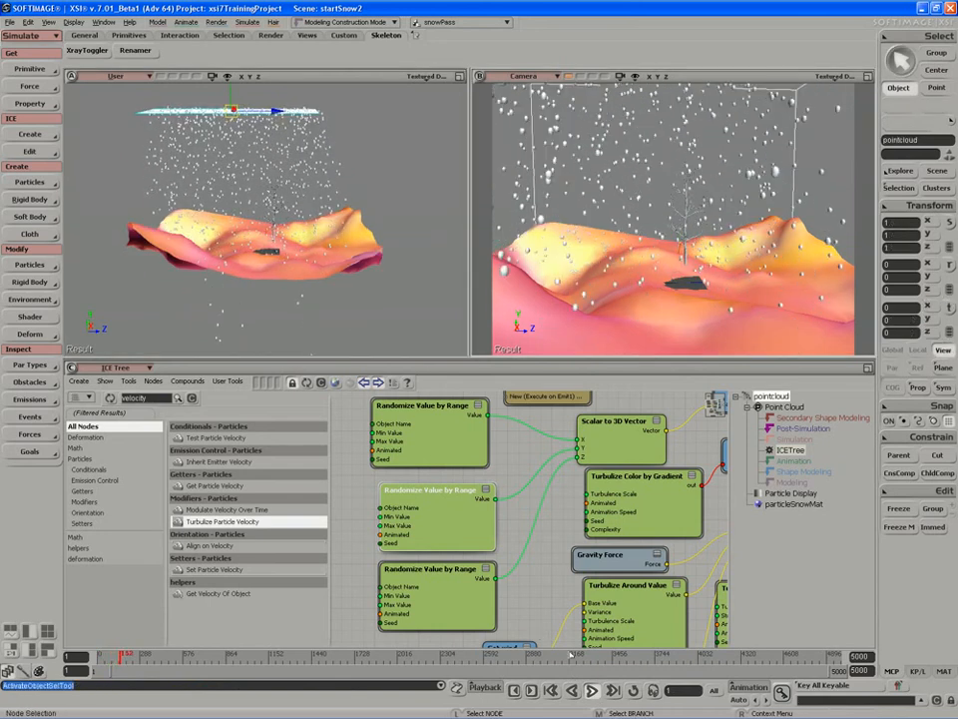
click(593, 690)
Step: Set the Emit from Surface rate to 800 particles per second and replay the simulation from the start
key(s)
drag(515, 458, 556, 587)
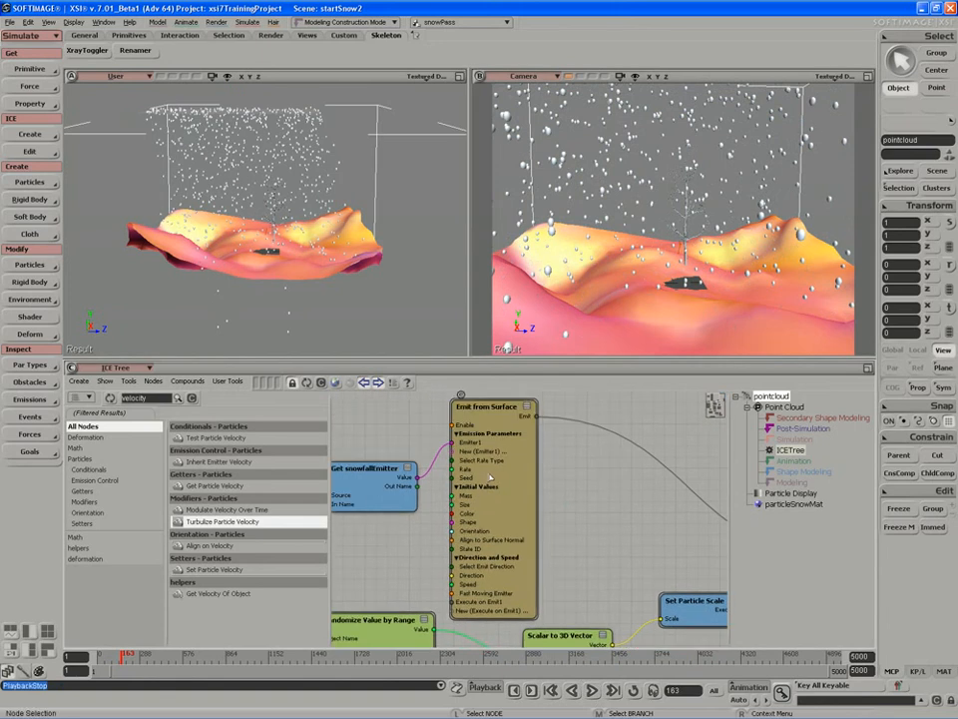
double_click(489, 478)
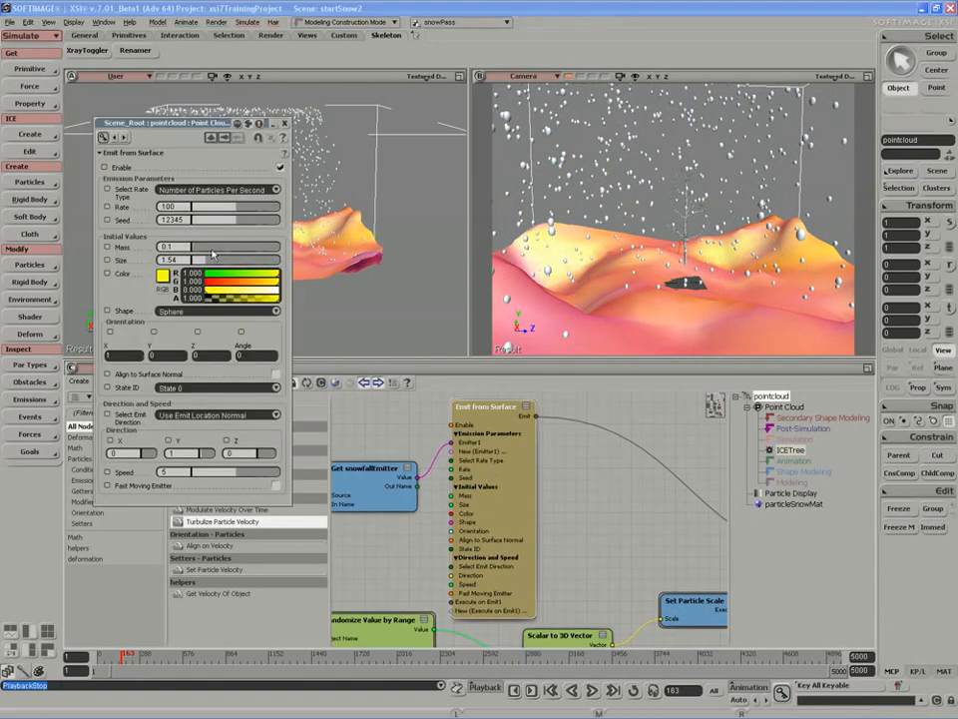
click(169, 205)
text(800)
key(Return)
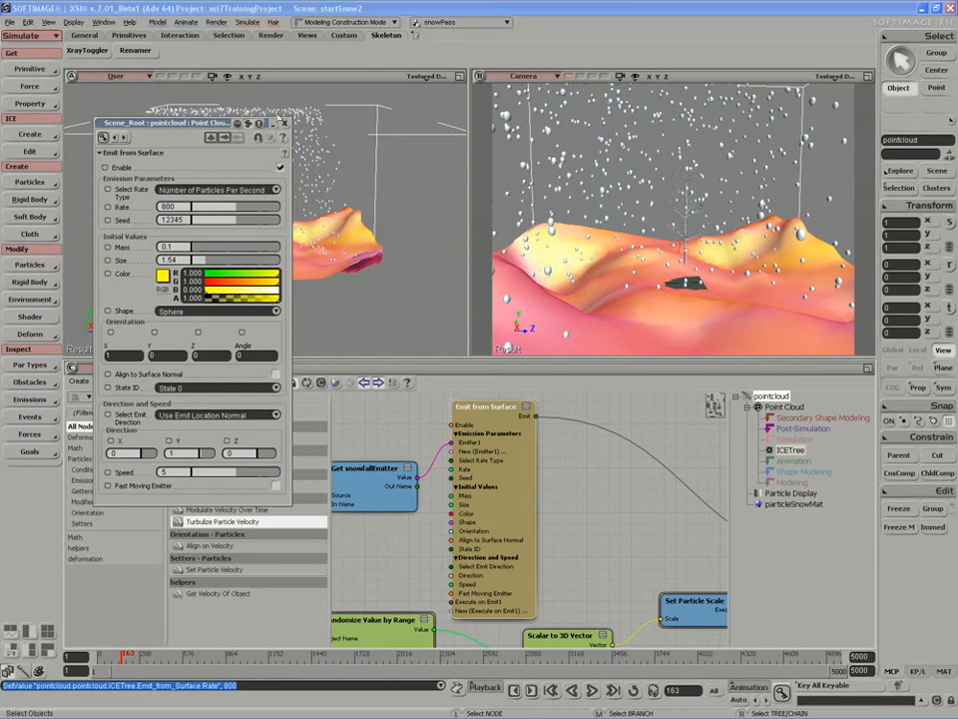
click(284, 124)
click(591, 690)
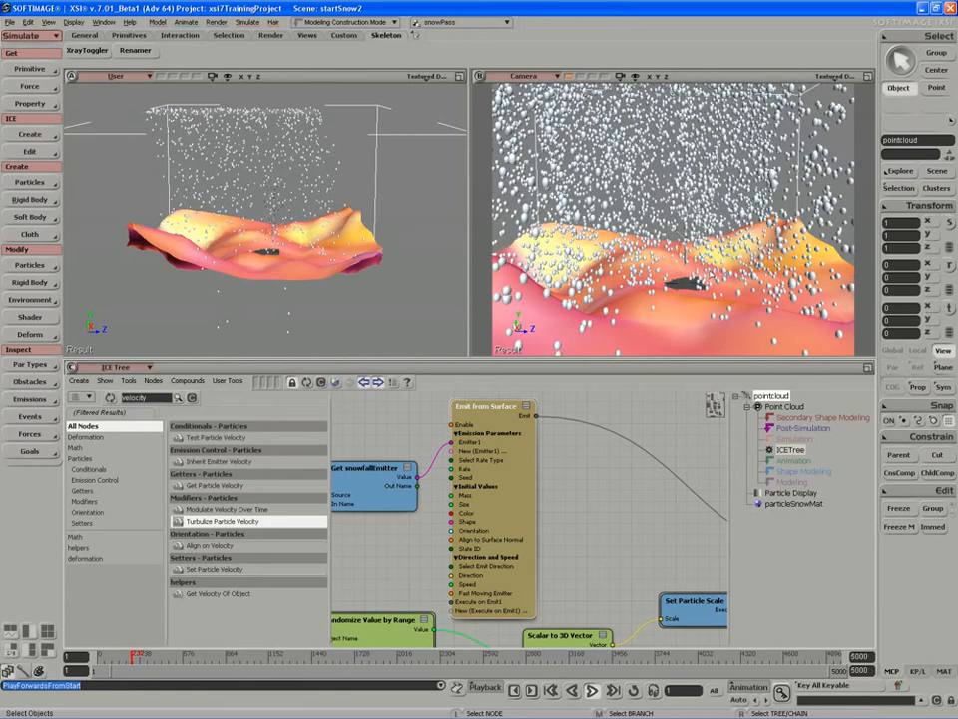
Step: Set the Emit from Surface rate to 250 particles per second and let the simulation play to about frame 607
double_click(498, 471)
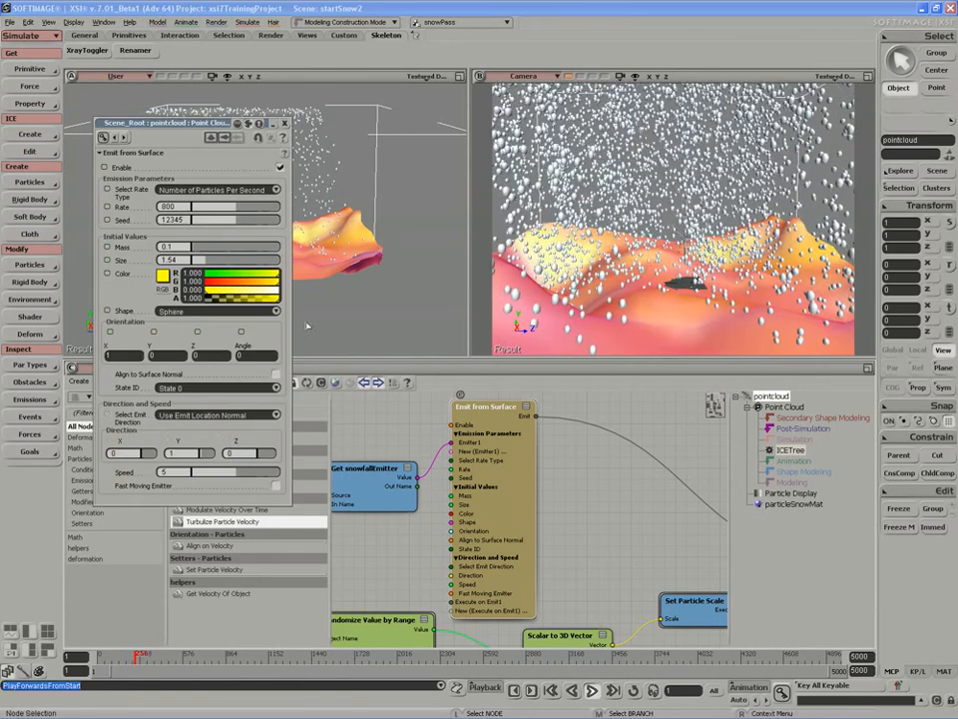
double_click(169, 206)
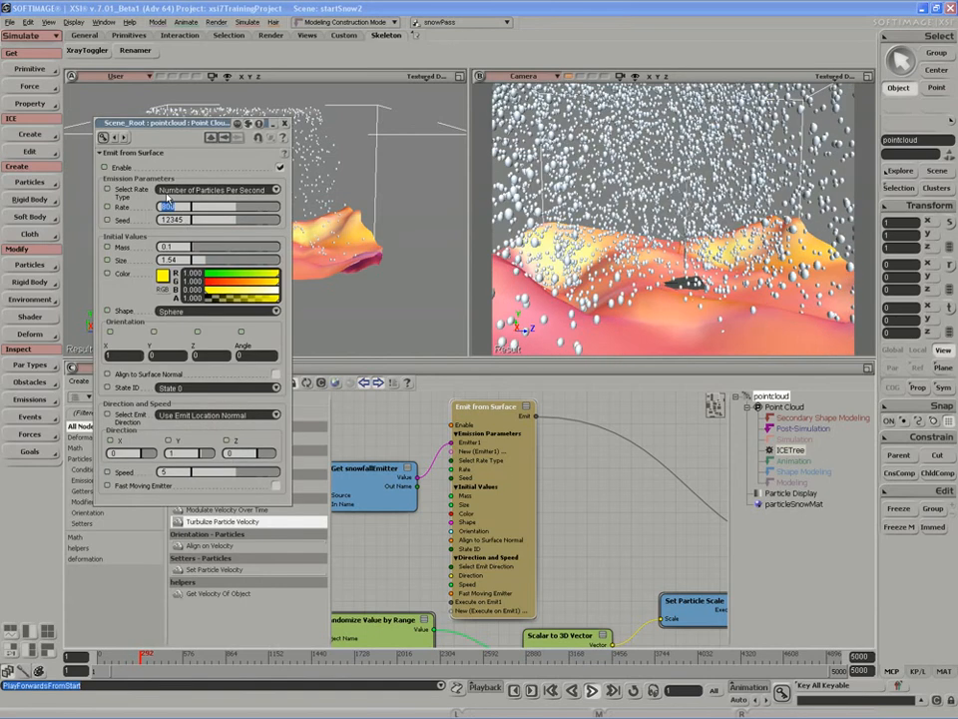
text(250)
key(Return)
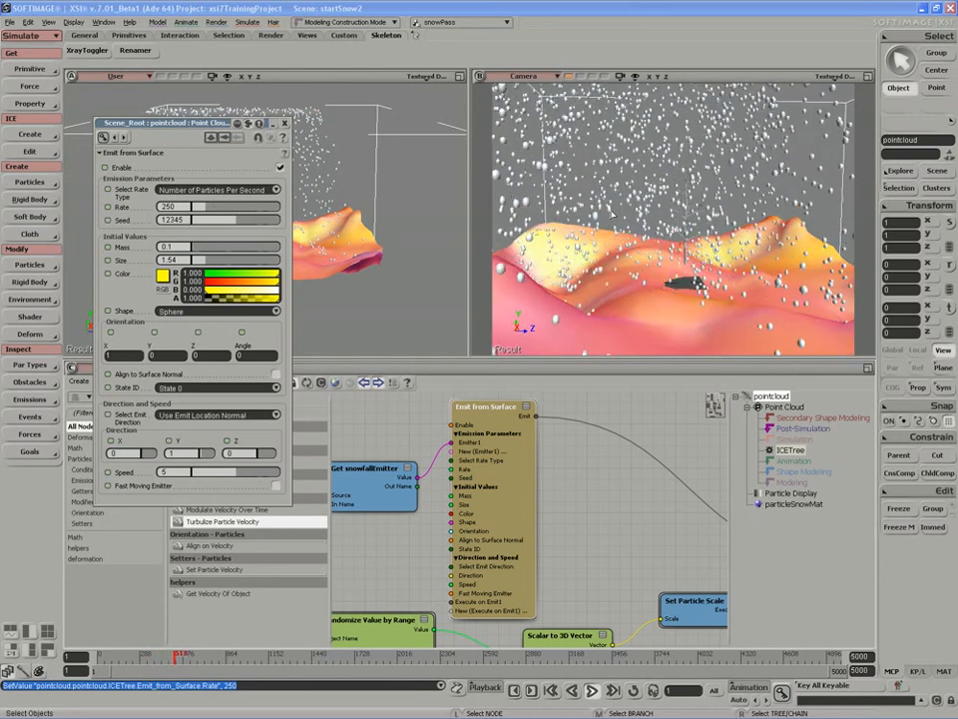
mouse_move(592, 702)
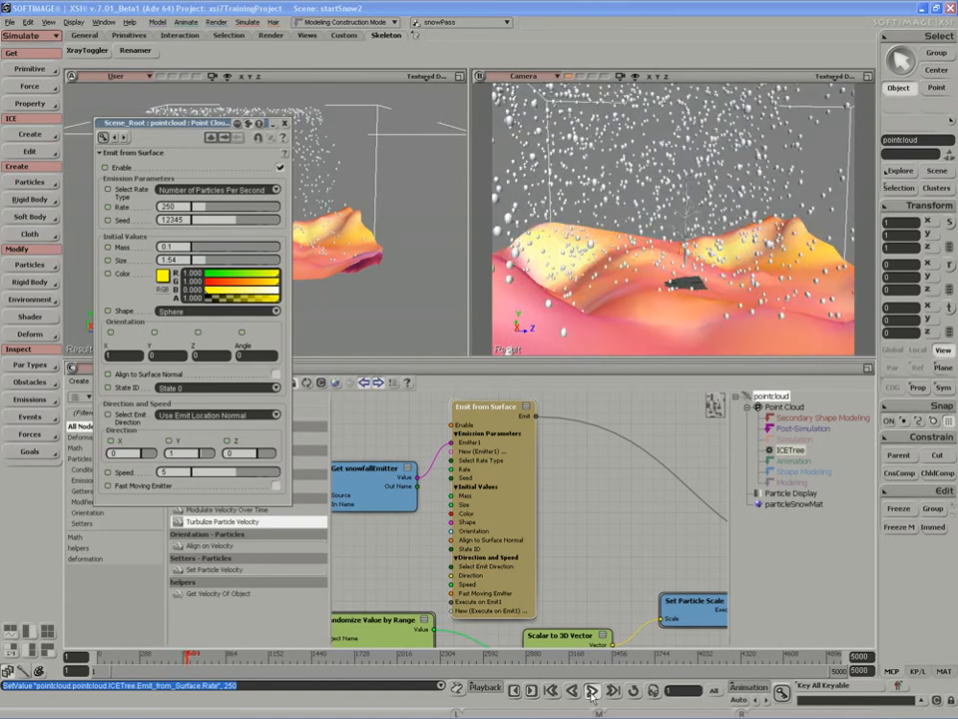
click(592, 691)
Step: Preview snowPass with a render region over the camera view, then remove the region and close the Emit from Surface properties
key(q)
mouse_move(850, 87)
mouse_down()
mouse_move(594, 93)
mouse_move(515, 326)
mouse_move(495, 341)
mouse_up()
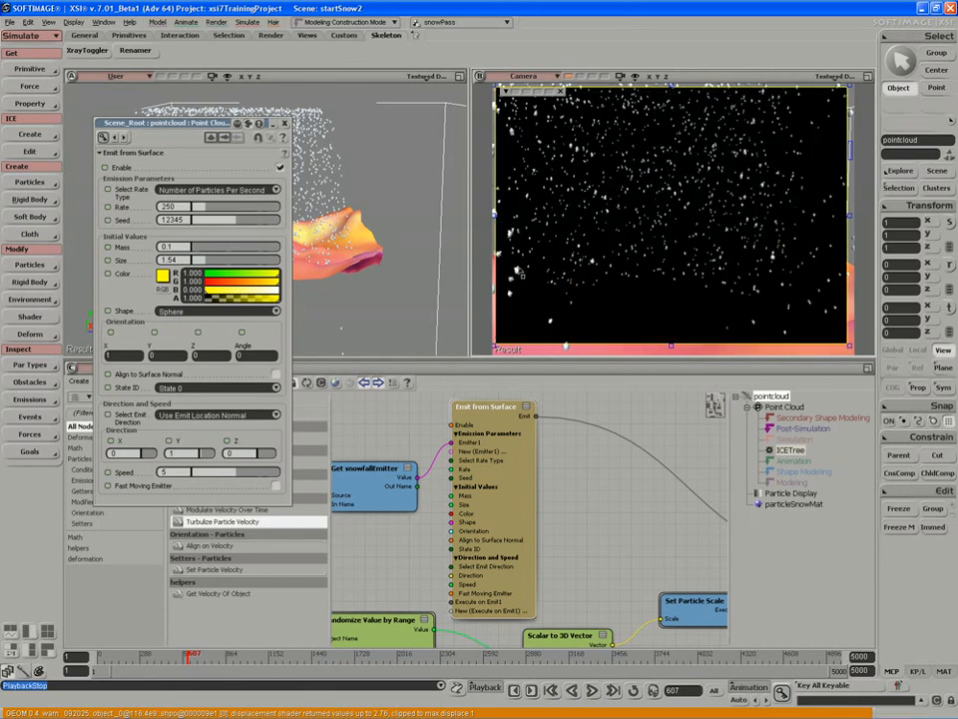
middle_click(665, 282)
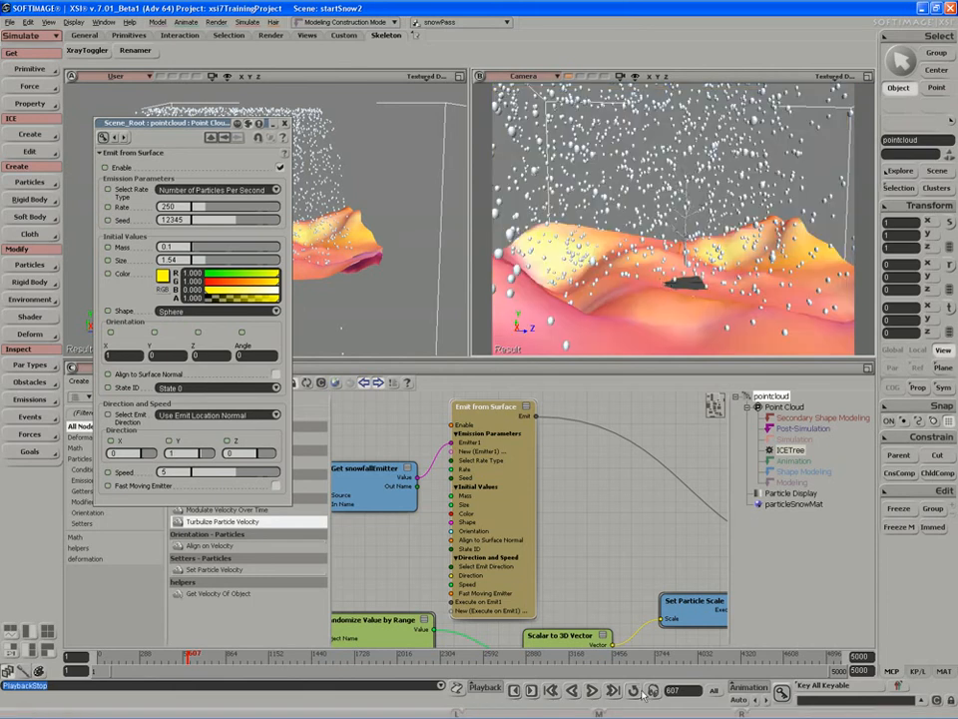
key(space)
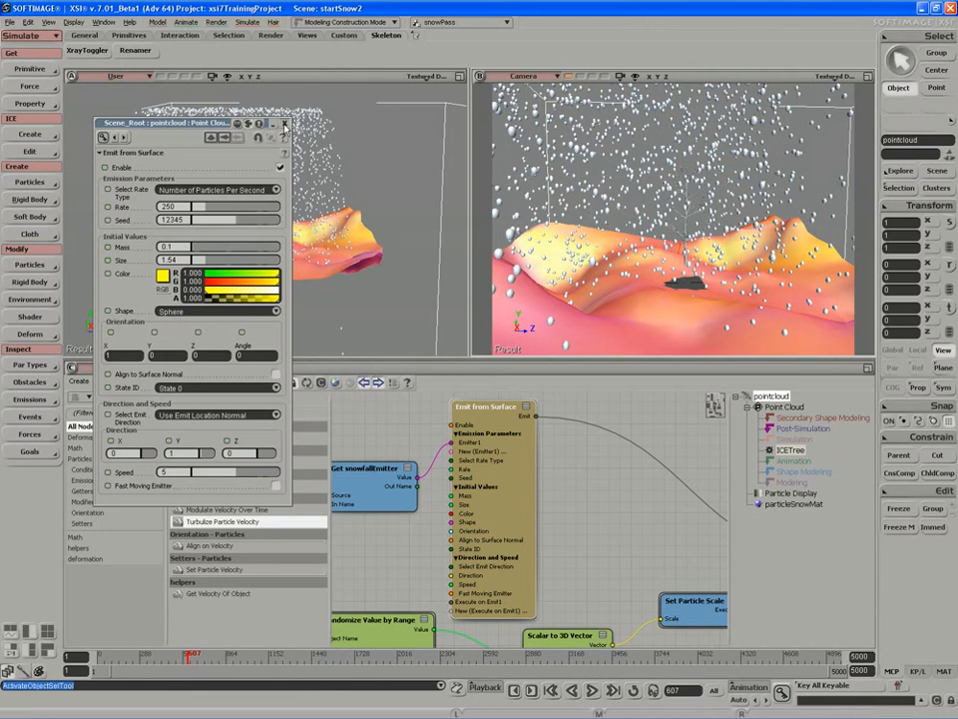
click(284, 124)
Step: Return to the Render toolbar and delete Default_Pass from the scene's passes
click(30, 35)
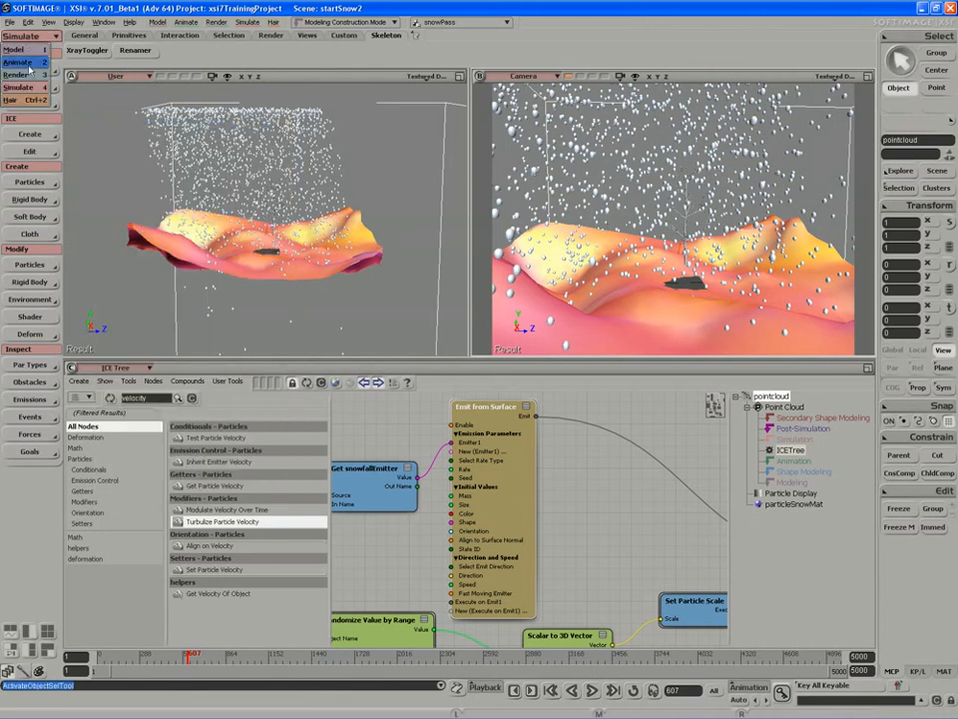
click(24, 67)
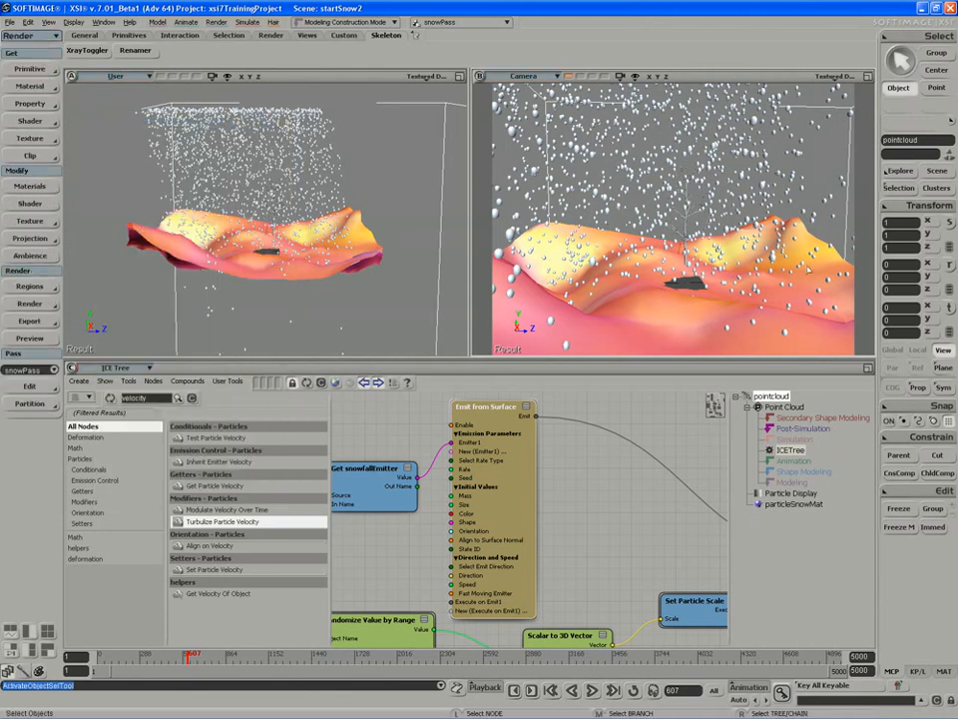
click(42, 369)
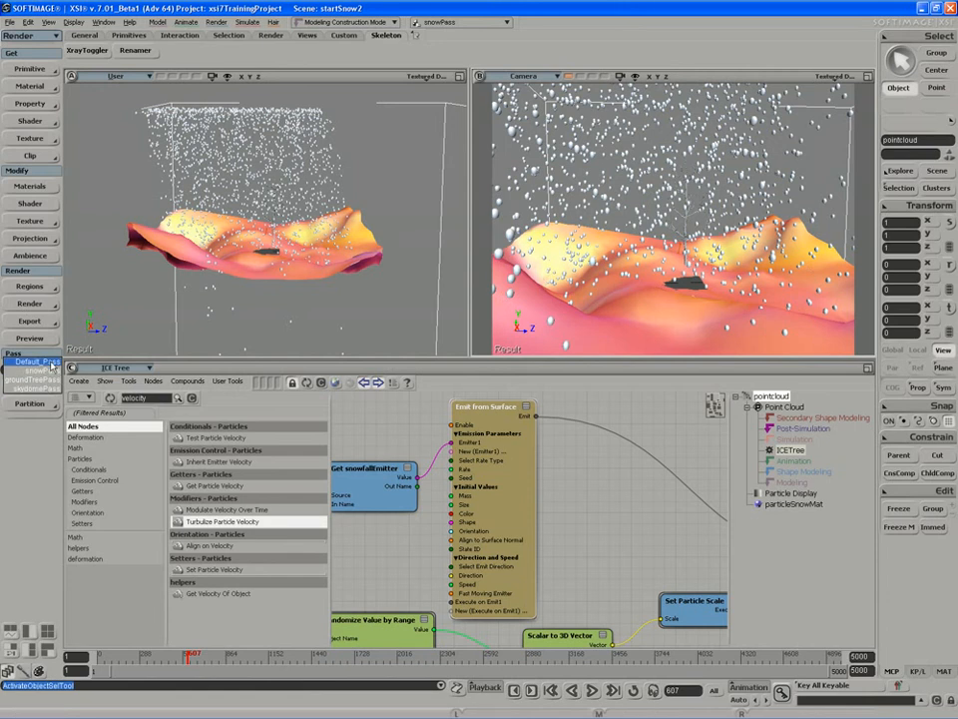
click(39, 454)
key(8)
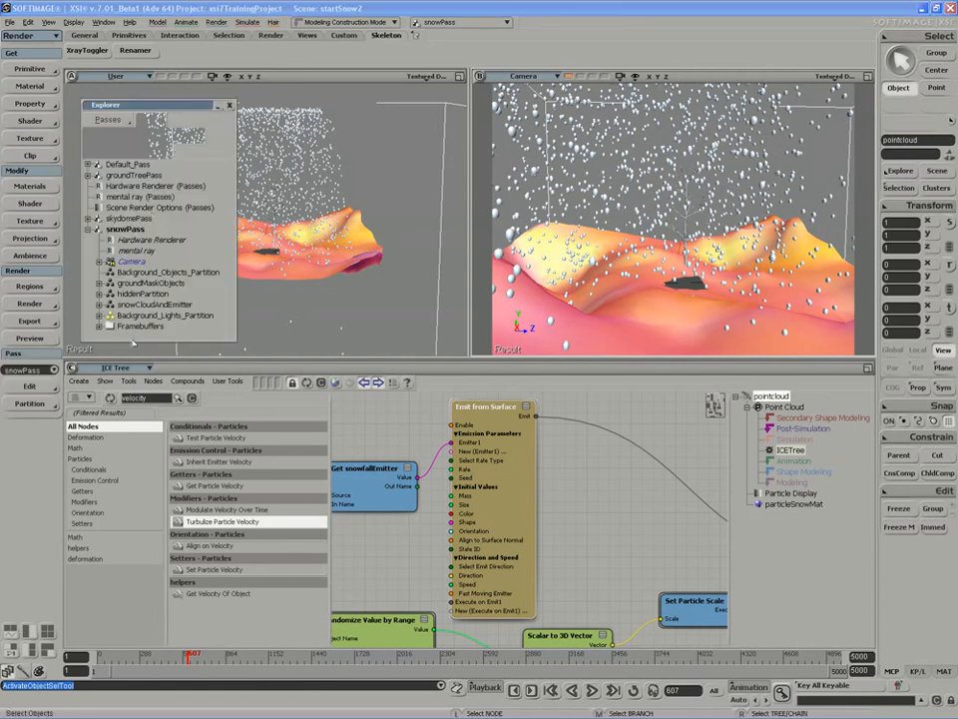
click(117, 163)
key(Delete)
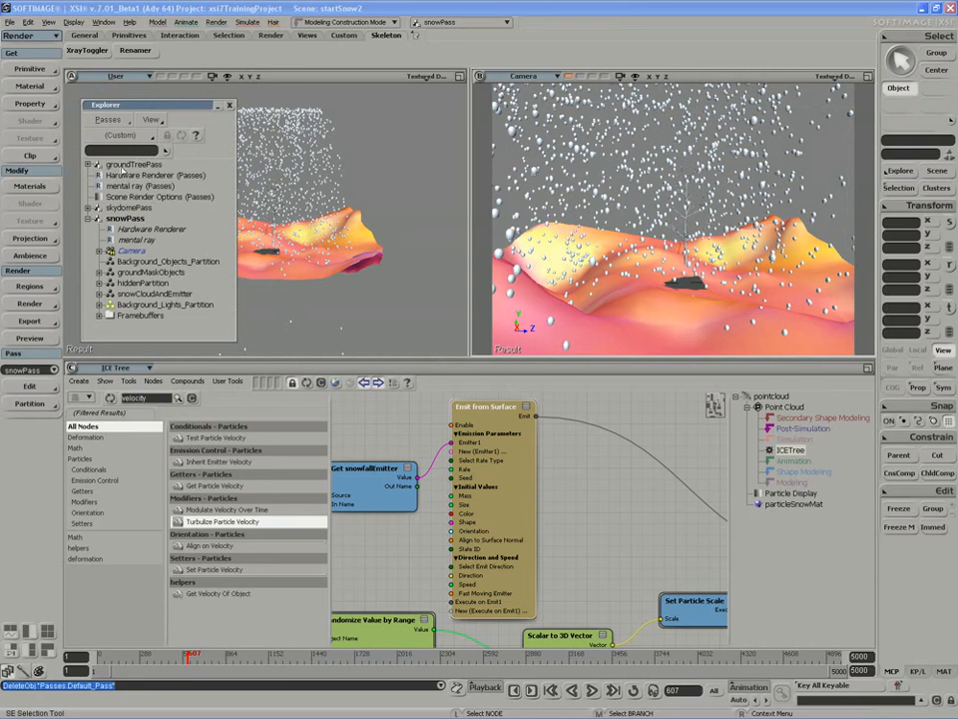
Step: Open the shared mental ray renderer options and raise the RGB sampling contrast to 0.329
click(88, 217)
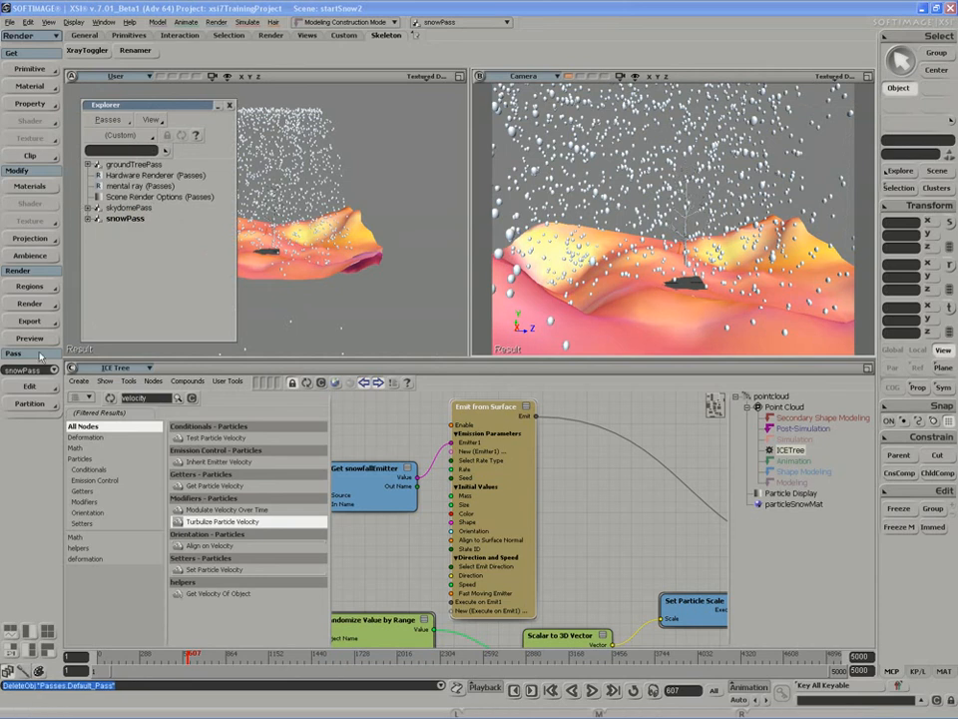
click(30, 386)
mouse_move(104, 400)
click(12, 456)
click(30, 303)
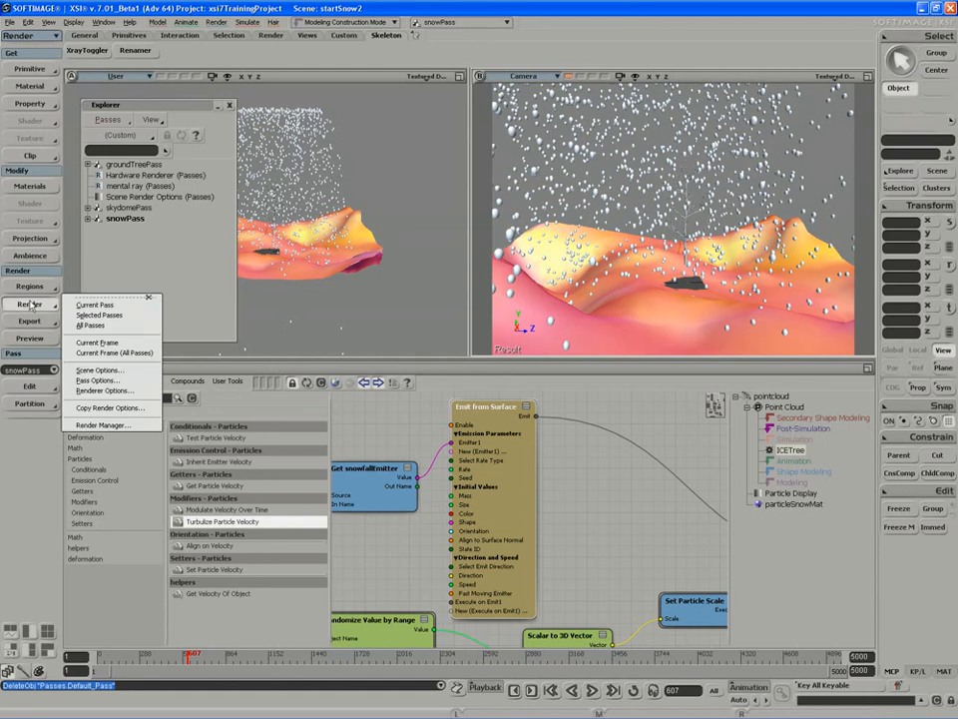
click(81, 390)
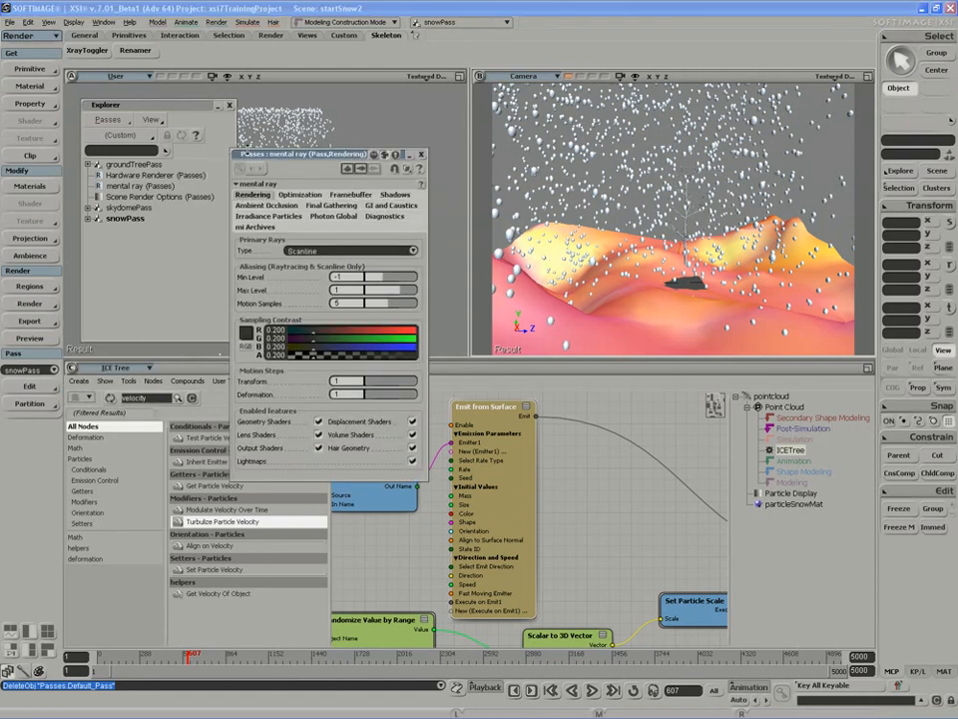
drag(235, 153, 183, 136)
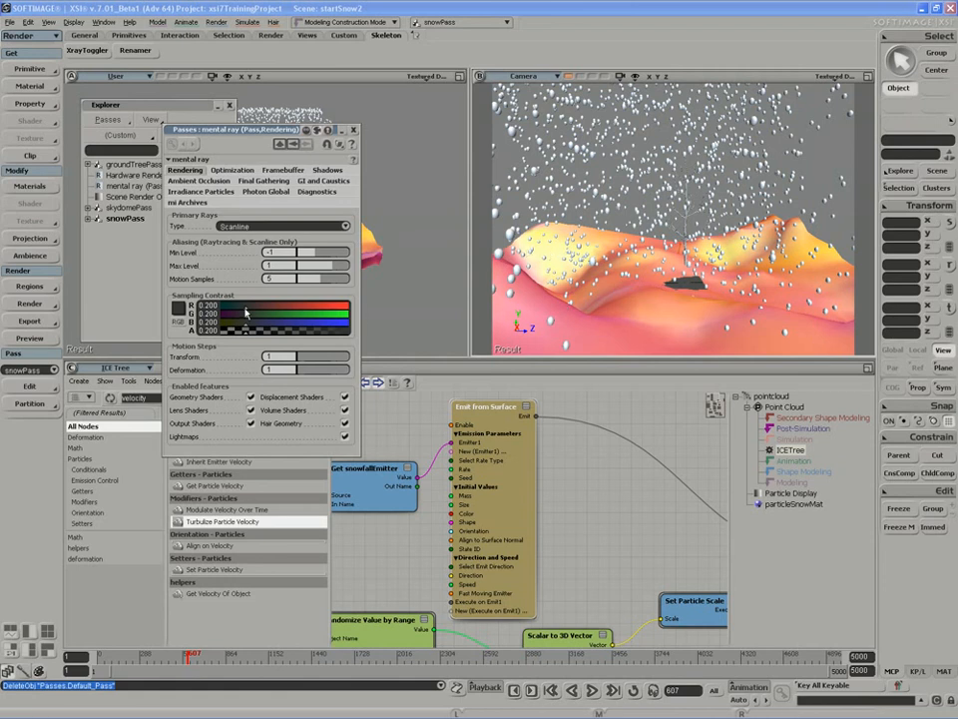
drag(247, 312, 261, 312)
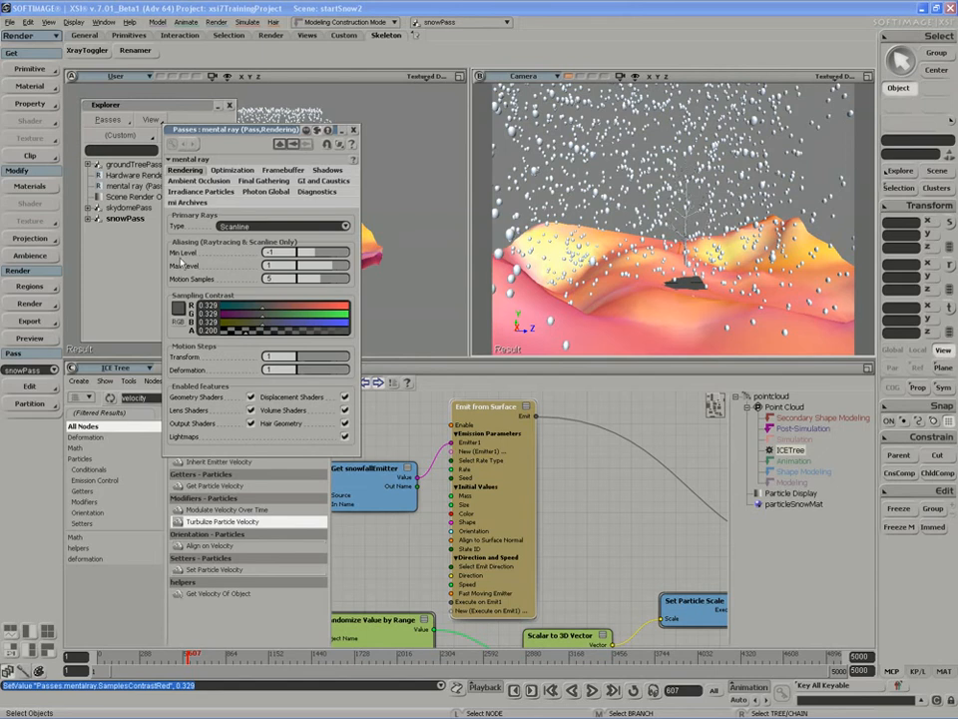
Step: Make a local copy of the mental ray properties for snowPass, close them and select the local copy in the explorer
double_click(107, 218)
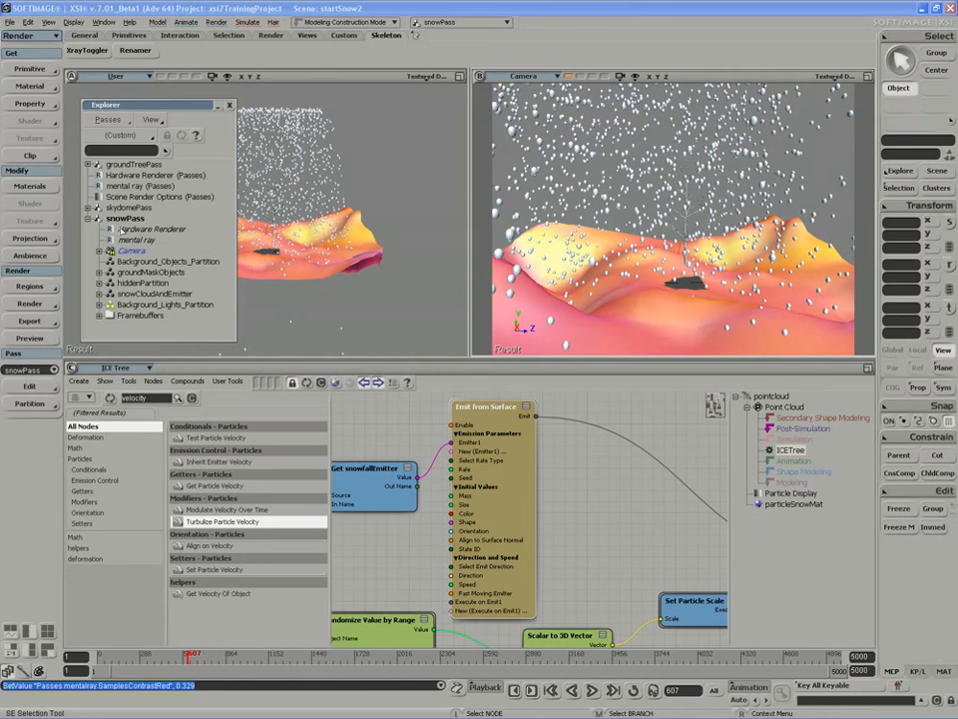
click(109, 241)
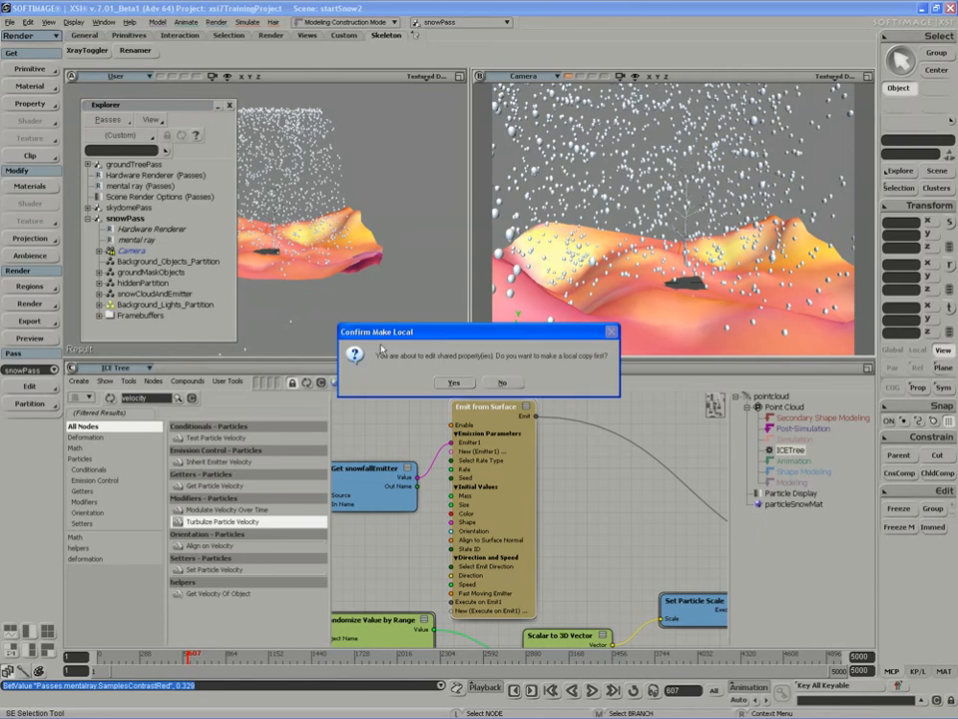
click(454, 382)
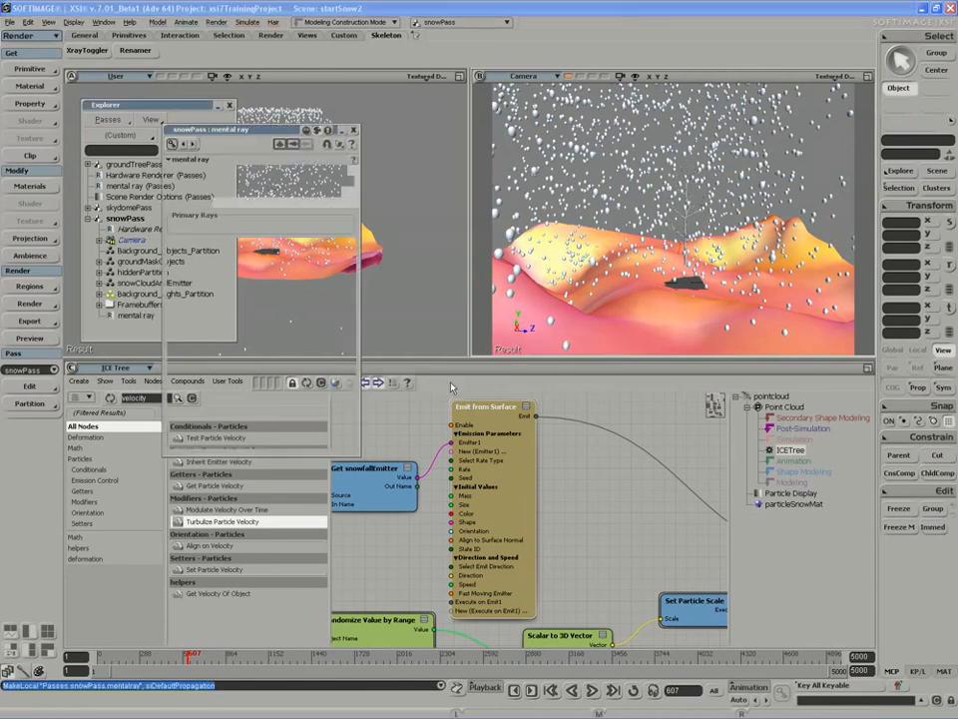
drag(254, 130, 293, 176)
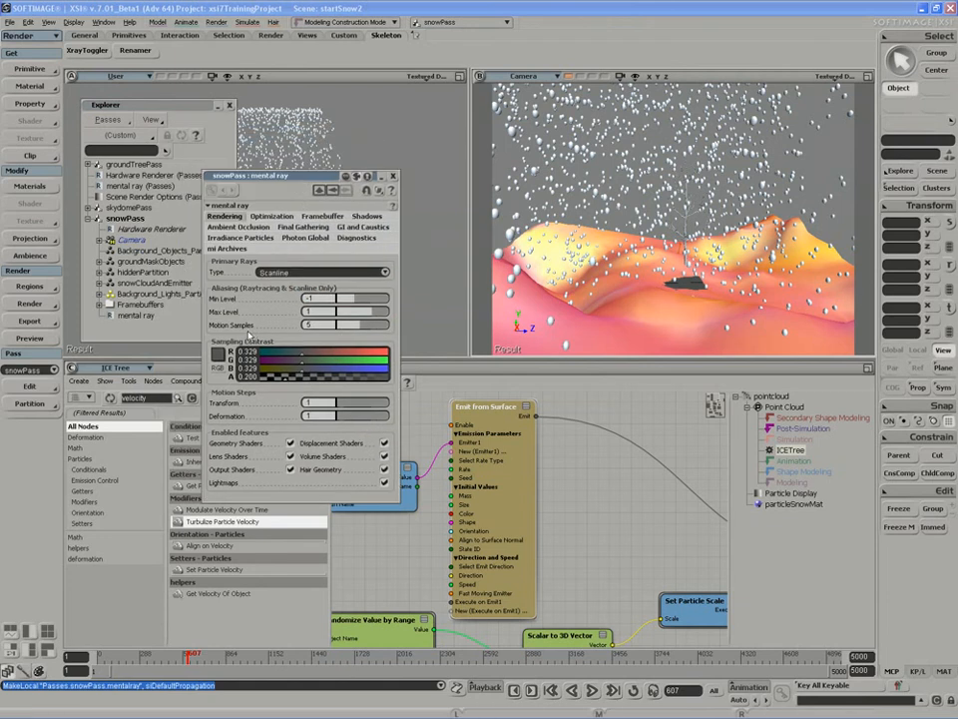
click(393, 176)
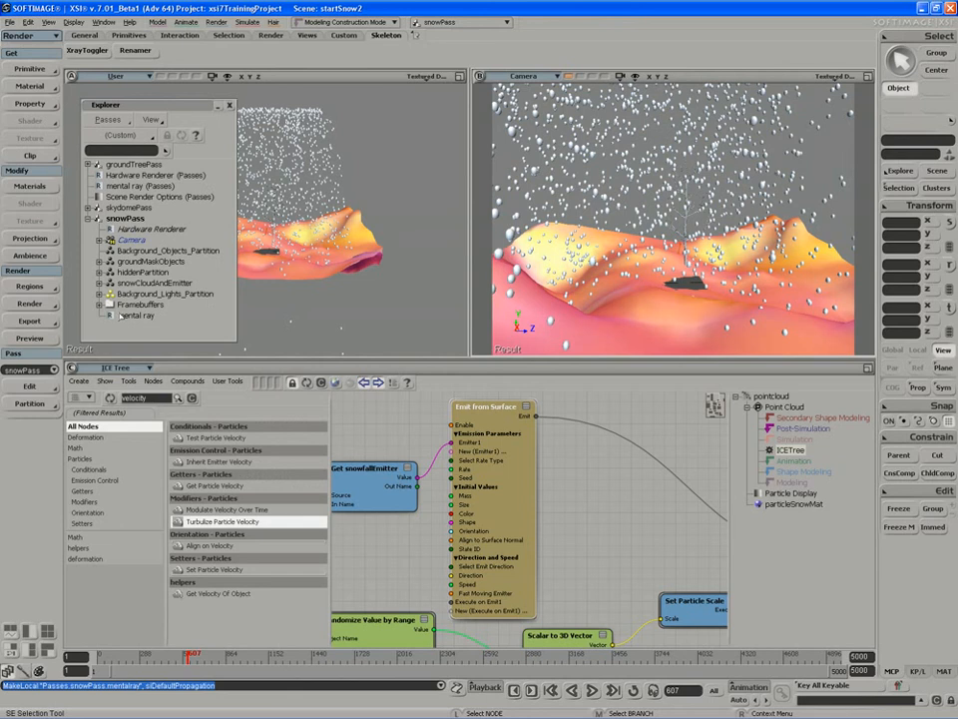
click(136, 315)
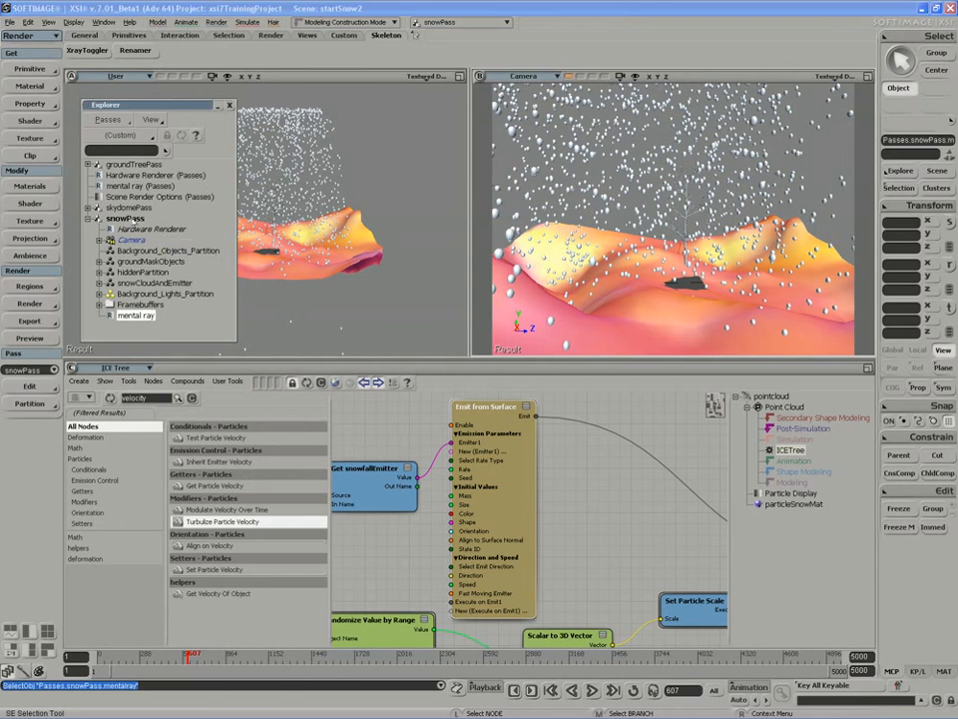
Step: Edit skydomePass's shared mental ray properties without a local copy: Min Level 0, Max Level 2 and RGB sampling contrast 0.150
click(130, 207)
click(87, 208)
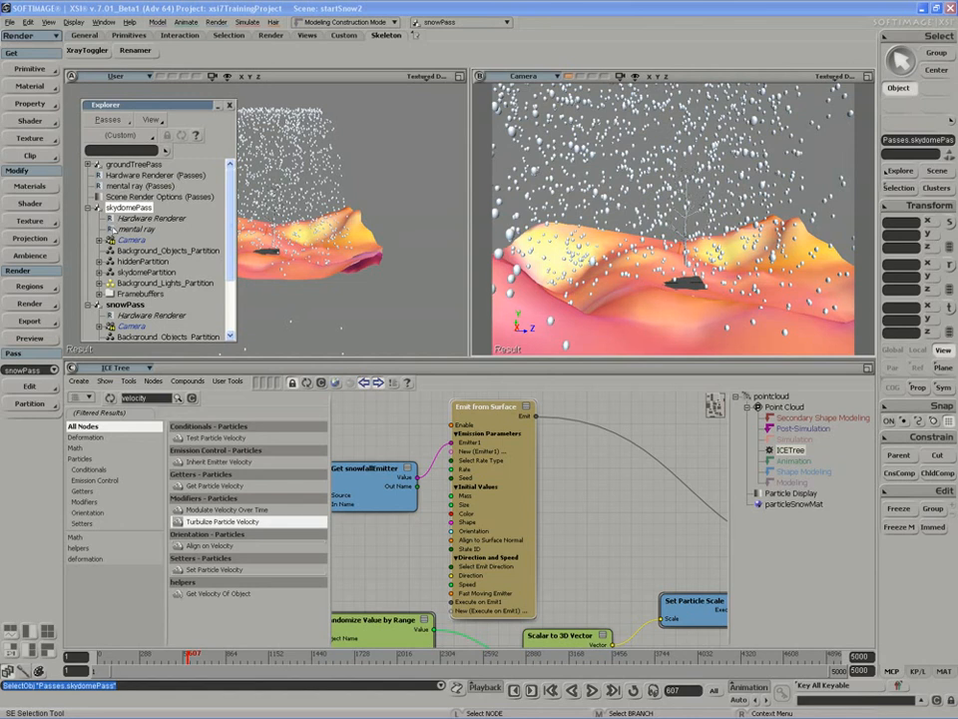
click(112, 228)
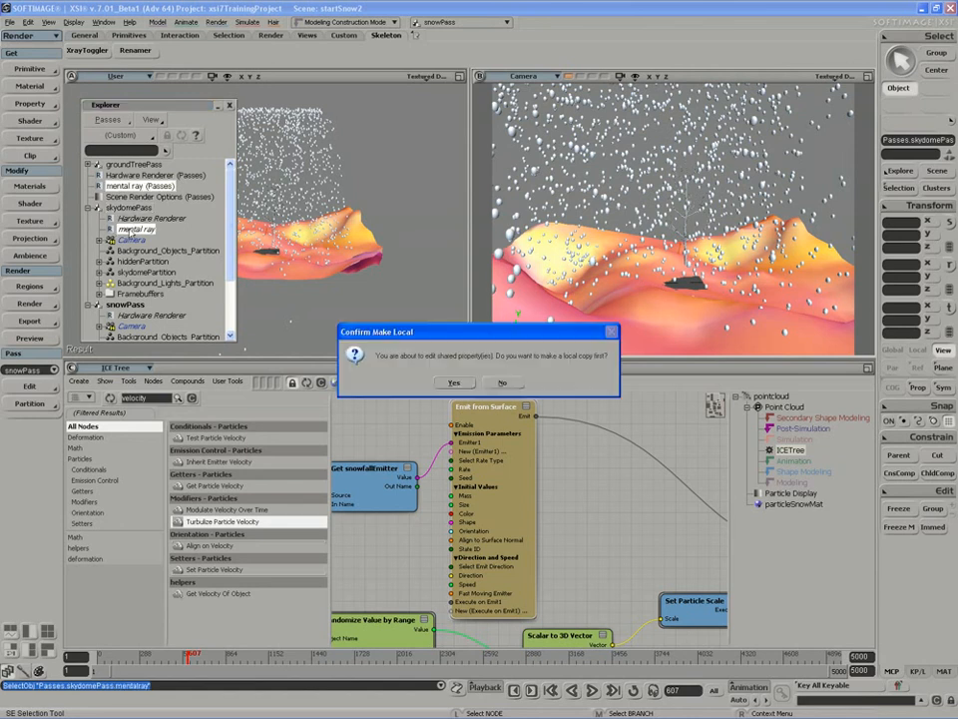
click(498, 386)
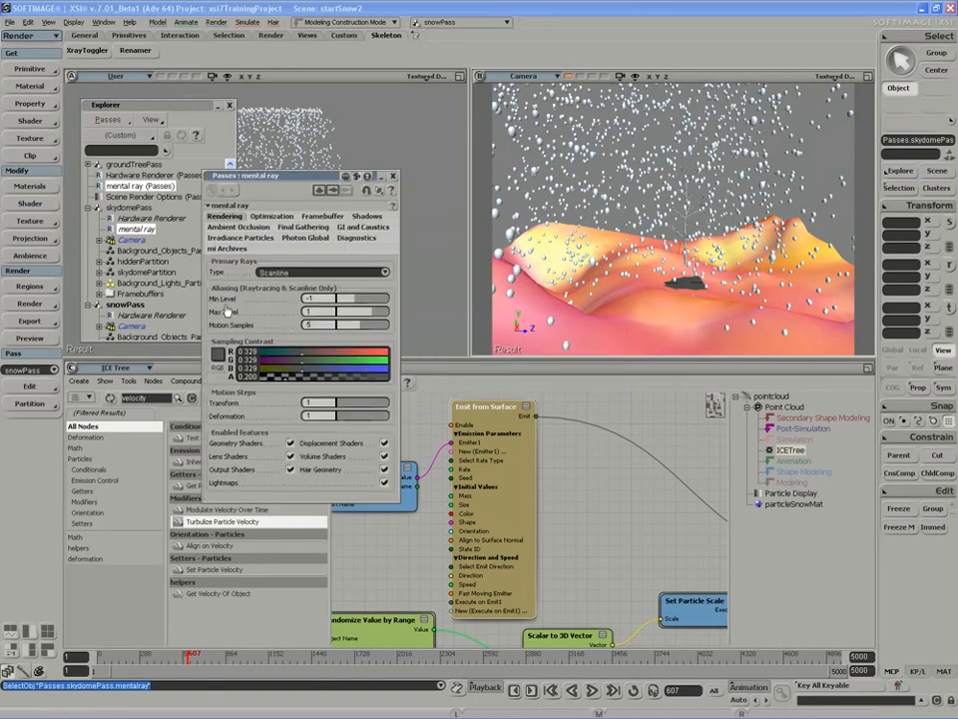
click(322, 298)
text(0)
key(Tab)
text(2)
key(Tab)
ctrl+drag(301, 353, 277, 358)
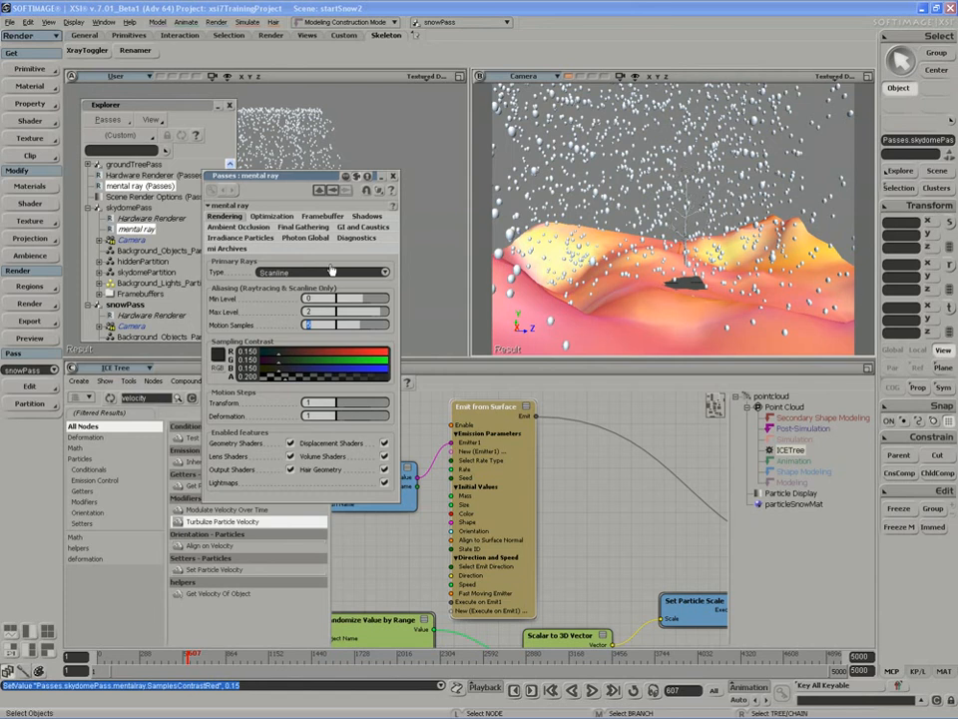
click(392, 176)
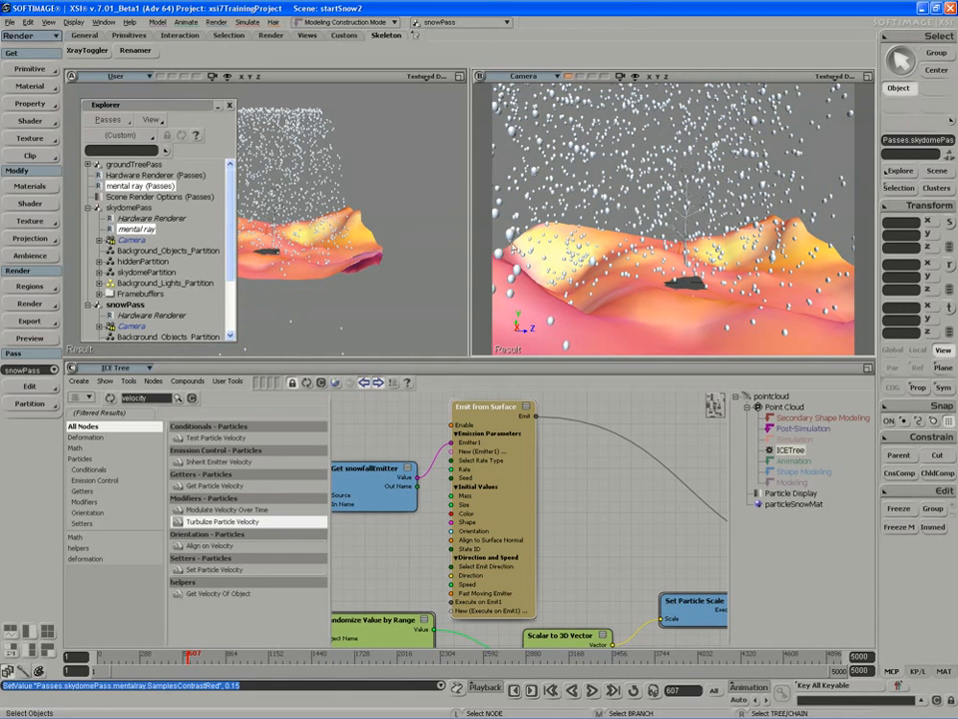
Step: Close the explorer and examine snowPass's output filename, format and channel in the pass options with resolved paths shown
click(229, 104)
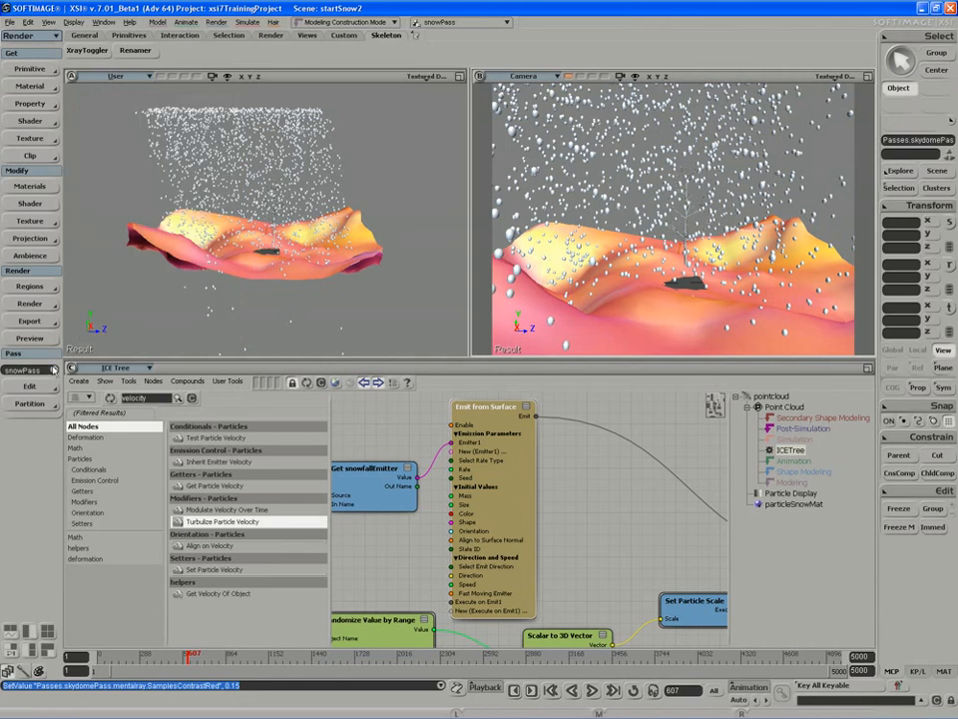
click(30, 302)
click(97, 383)
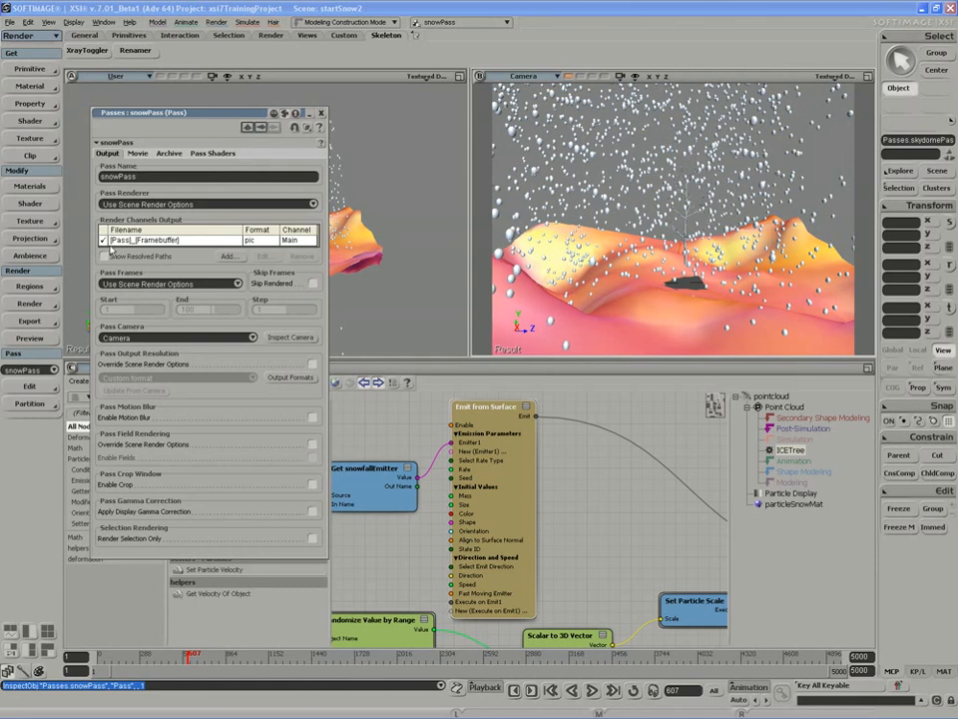
click(123, 253)
drag(326, 288, 511, 288)
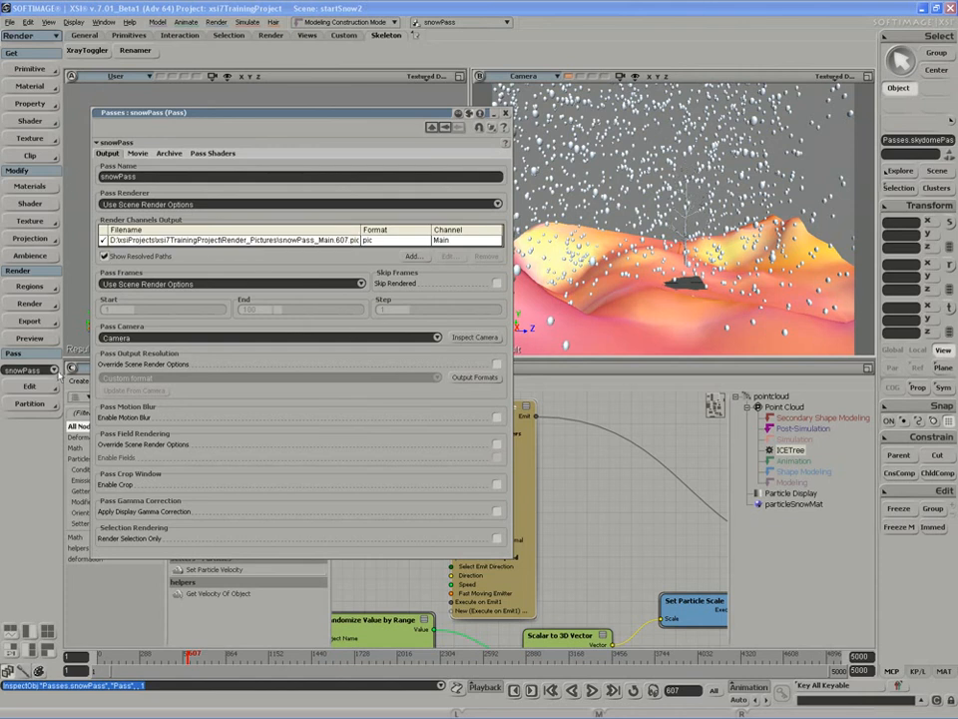
click(40, 369)
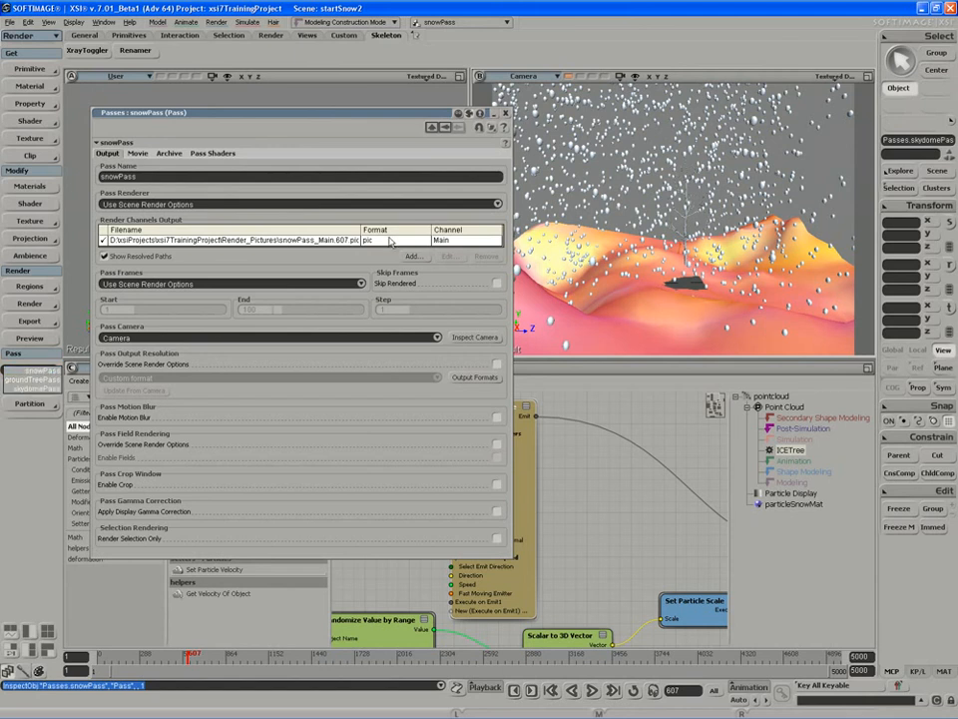
click(455, 152)
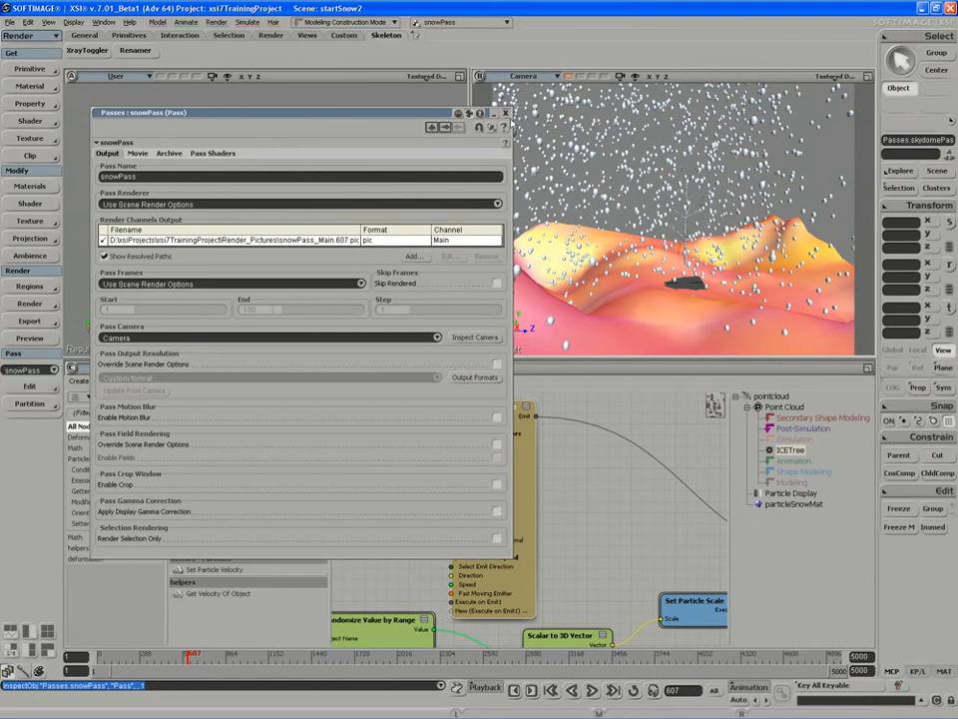
click(506, 113)
Step: Set the frame range in the scene render options to start at 1 and end at 300
click(30, 303)
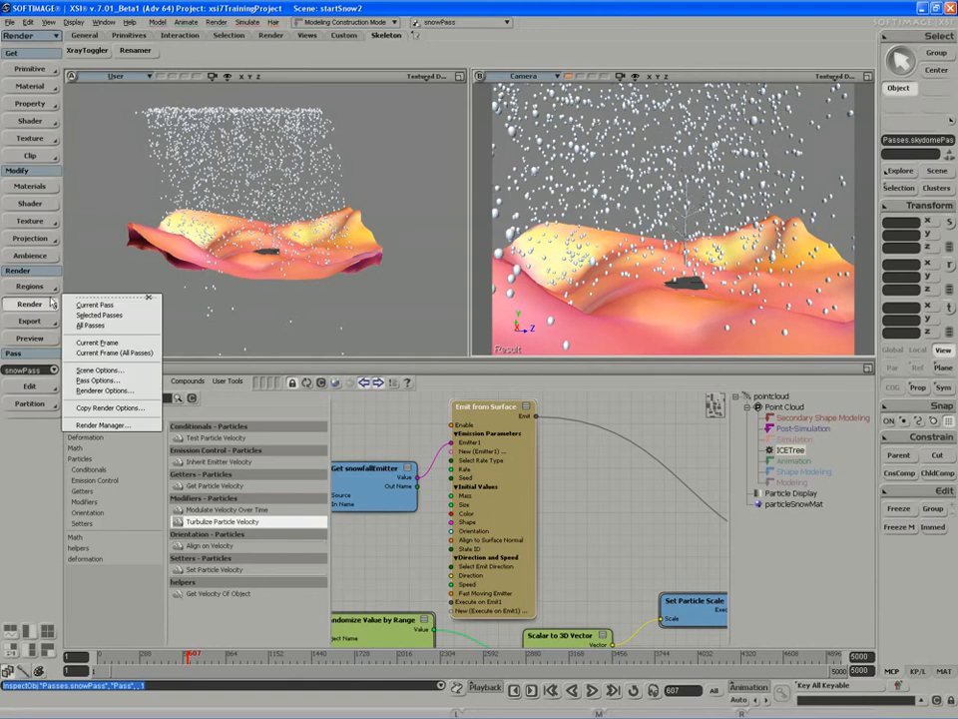
click(99, 368)
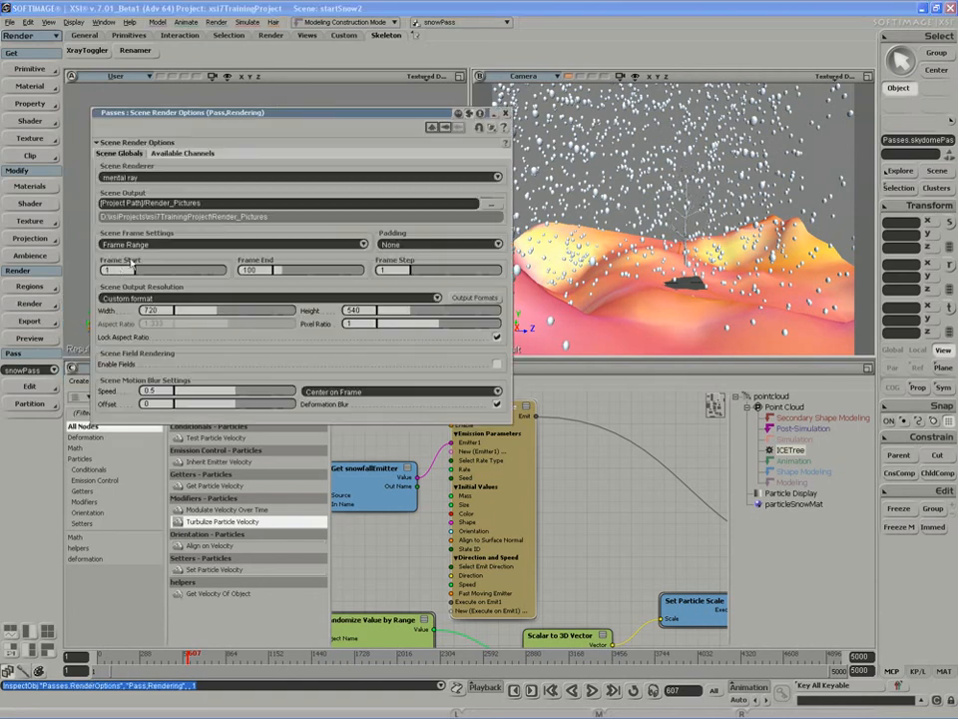
double_click(121, 269)
text(300)
key(Return)
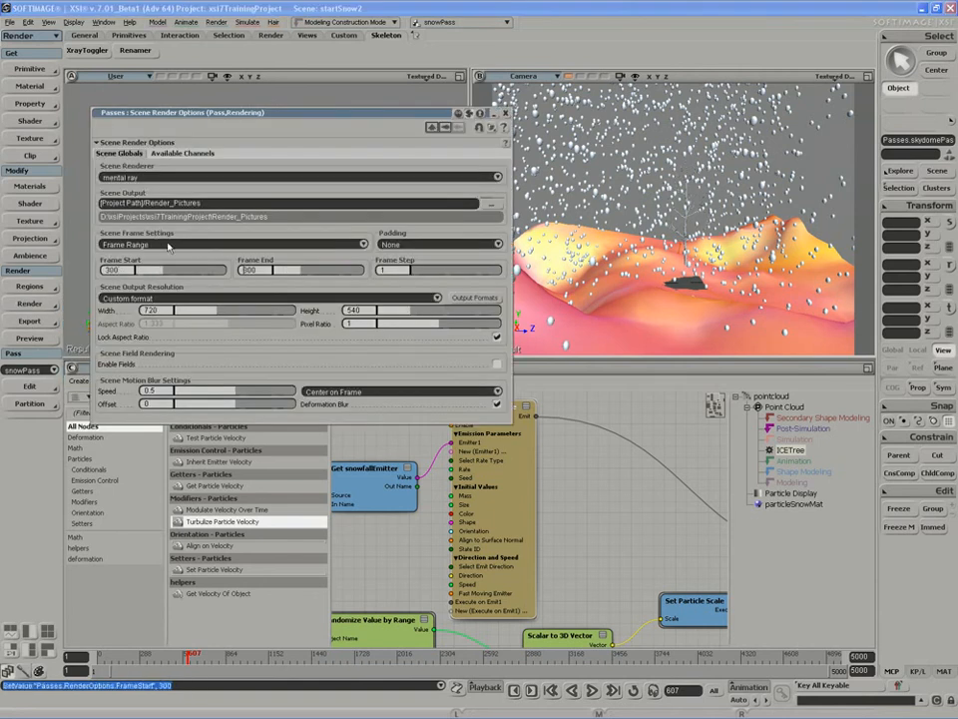
double_click(121, 269)
text(1)
key(Return)
click(505, 113)
Step: Make groundTreePass current and set Frame End to 1 in the scene render options, keeping the Frame Range setting
click(15, 370)
click(40, 385)
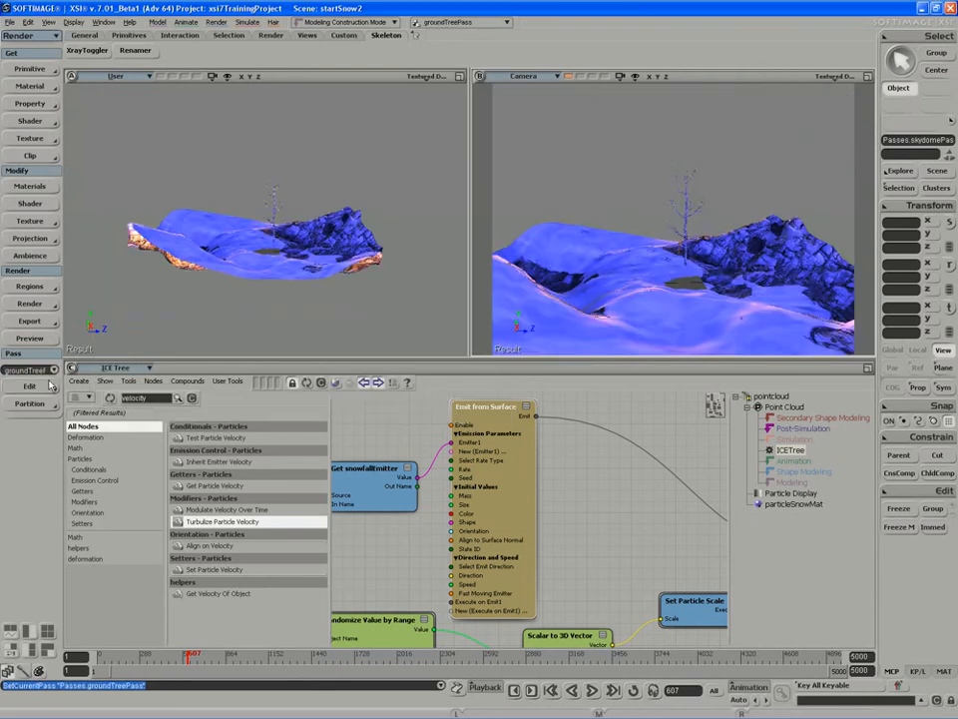
click(30, 303)
click(112, 370)
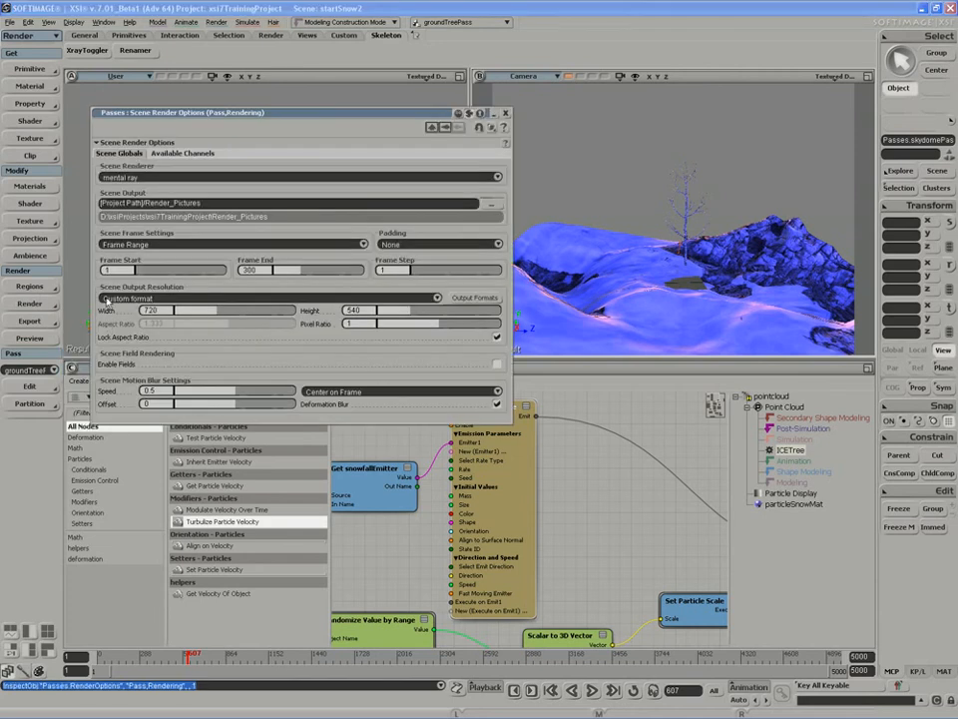
click(159, 243)
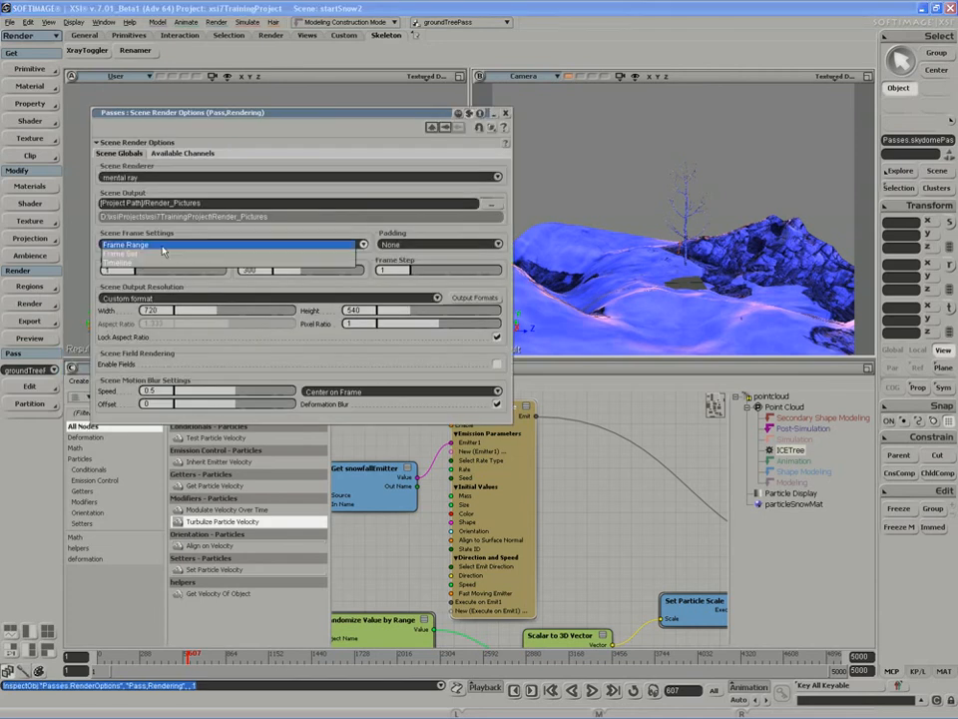
click(140, 245)
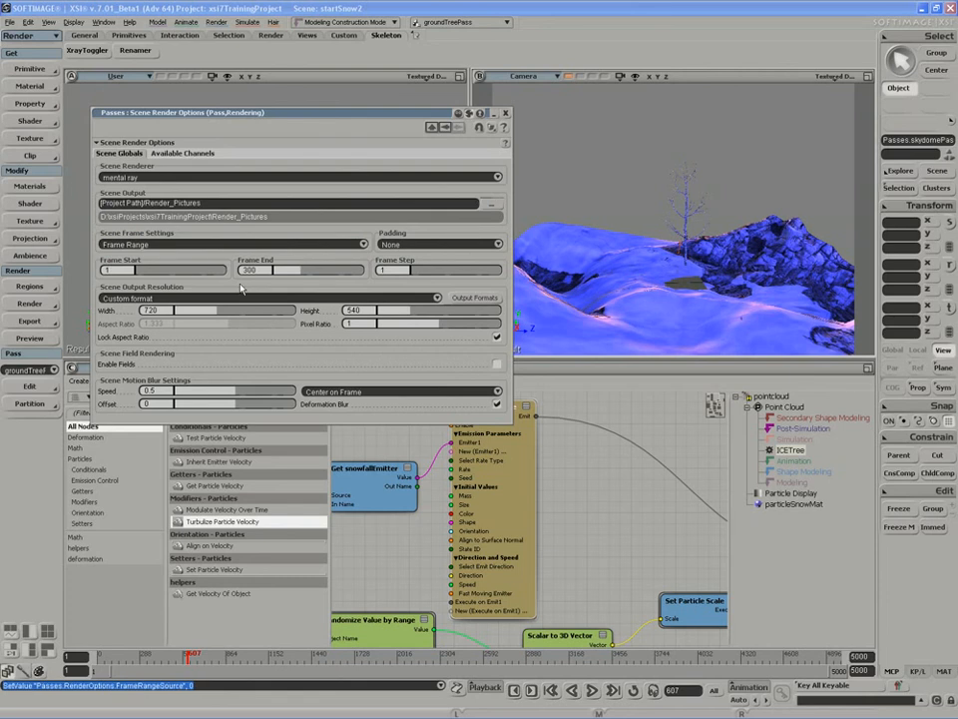
drag(278, 269, 253, 277)
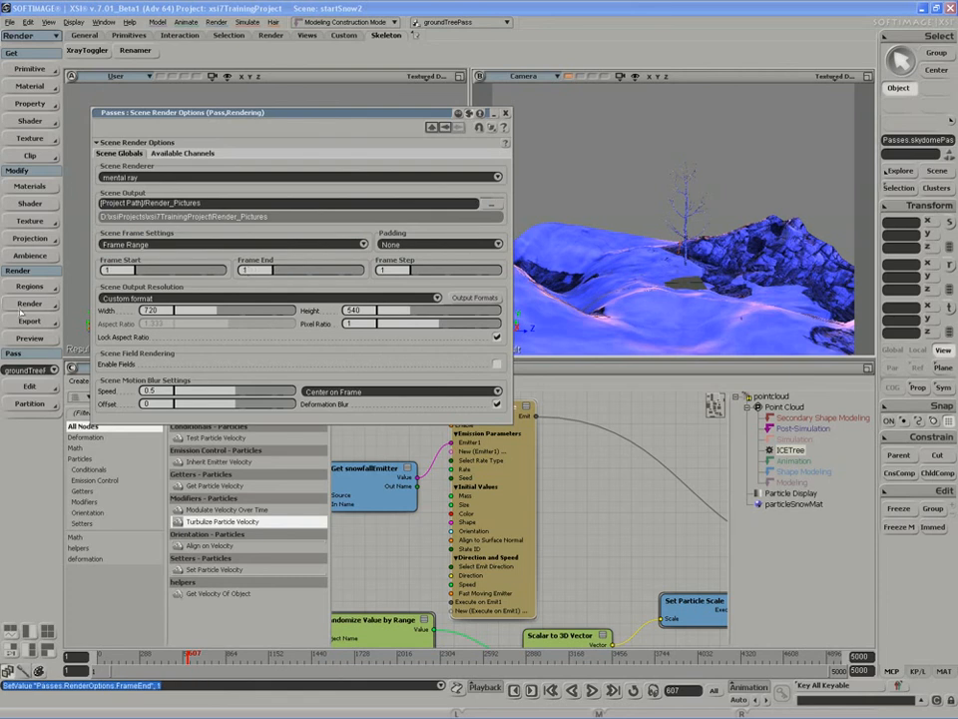
Step: Make skydomePass the current pass, keep Frame Range as the scene frame setting and close the scene render options
click(46, 370)
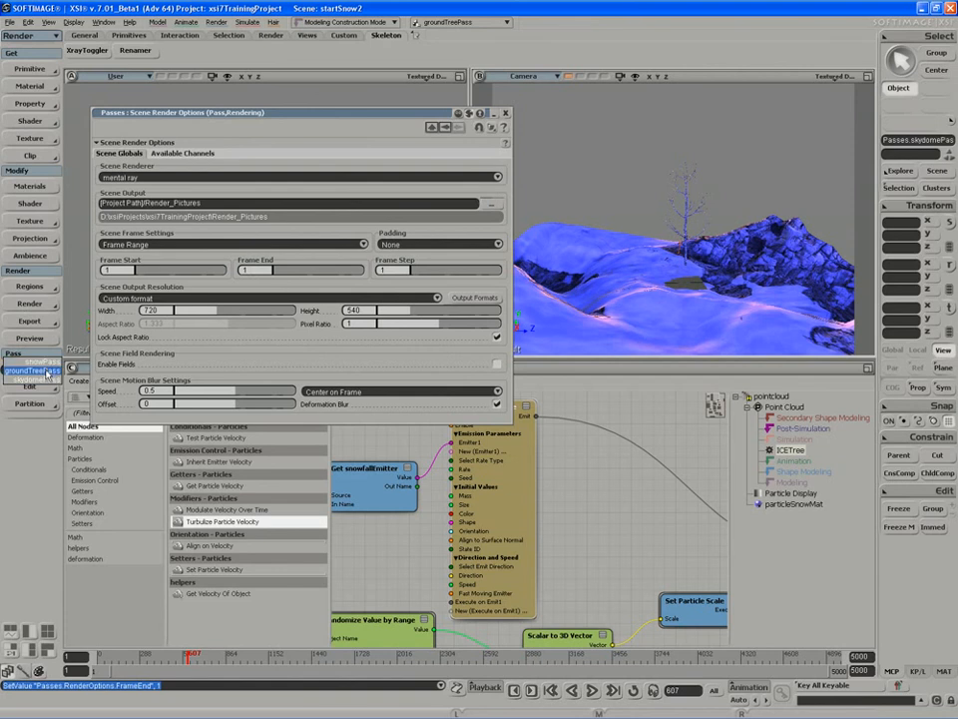
click(29, 379)
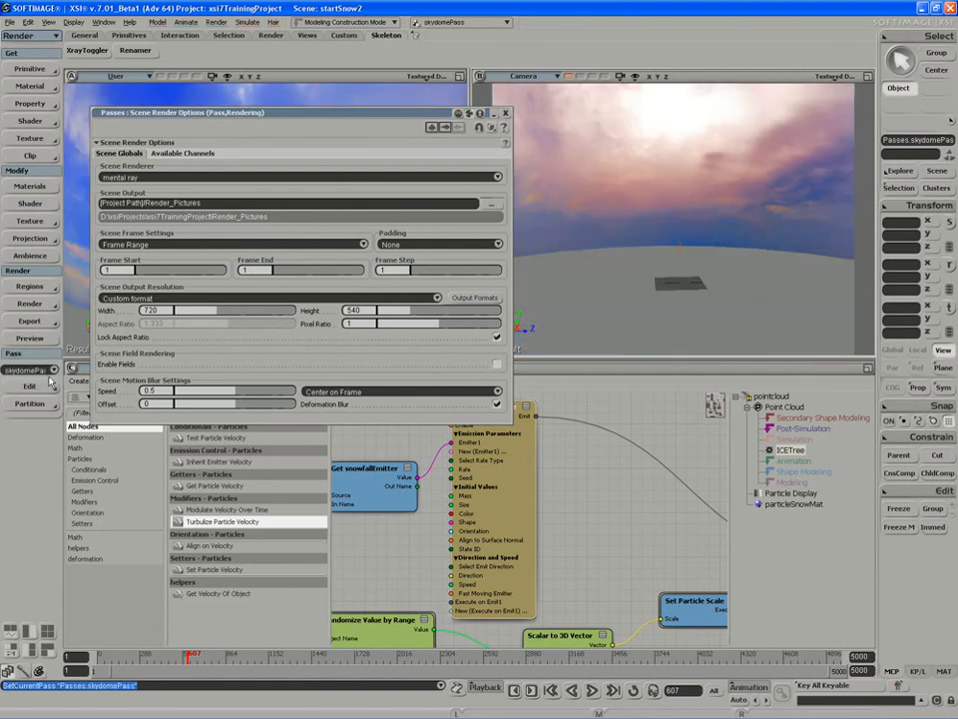
click(30, 303)
click(97, 371)
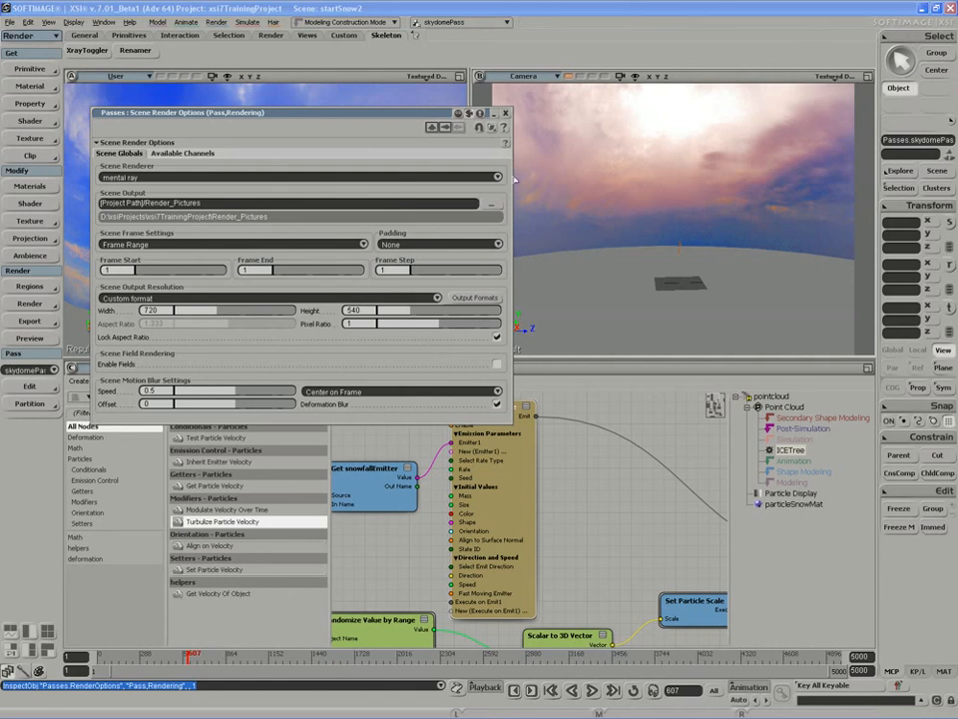
click(181, 245)
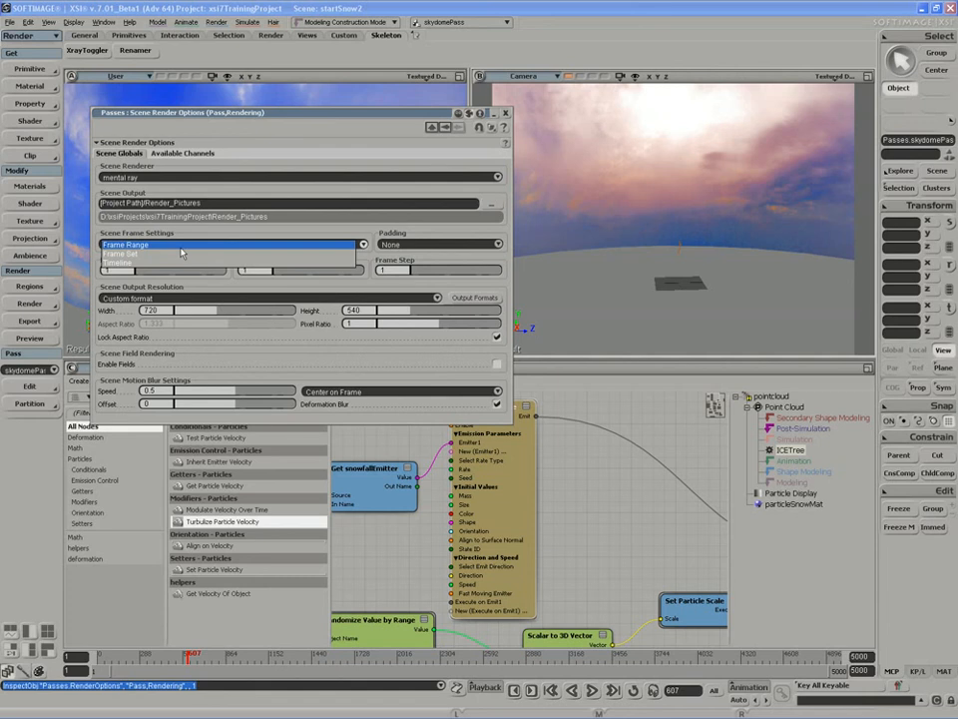
click(181, 246)
click(506, 112)
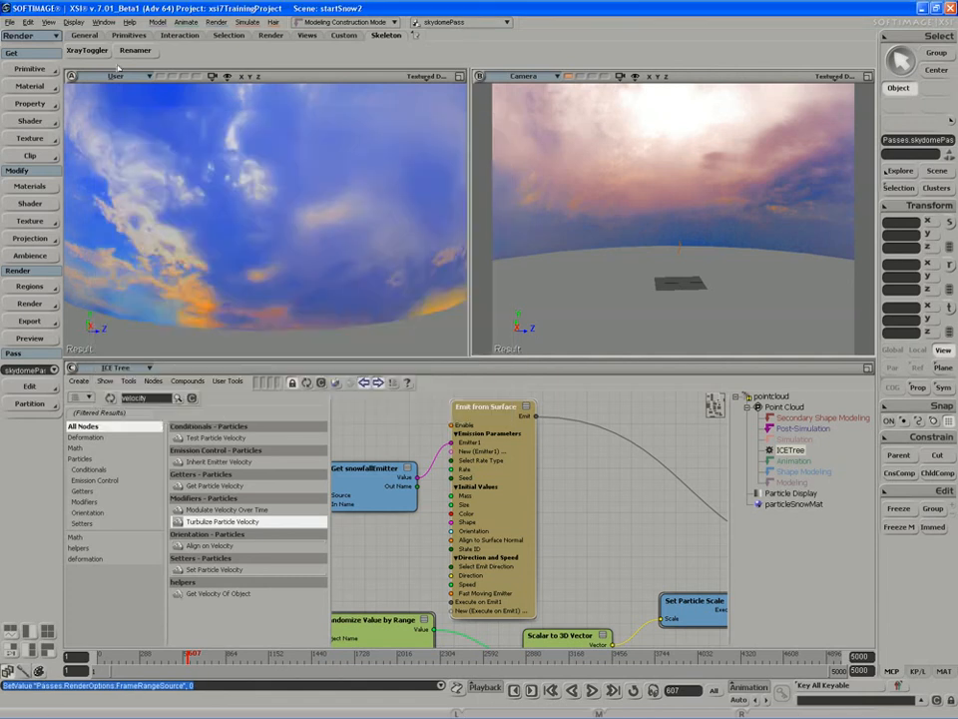
Step: Switch the User viewport to an explorer listing the scene's passes
middle_click(115, 78)
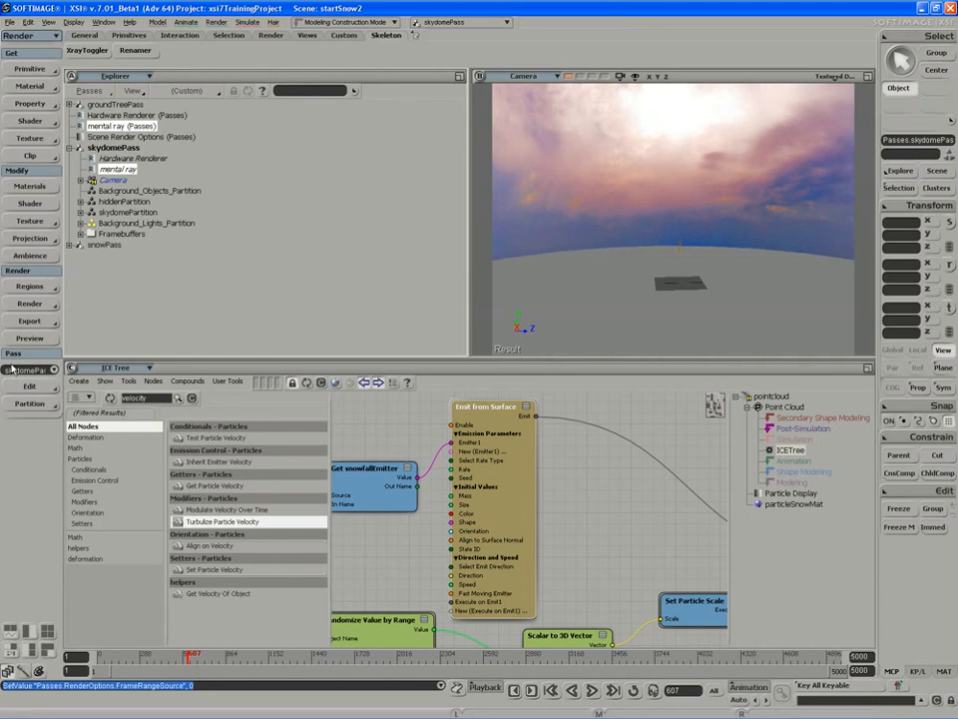
Step: Make groundTreePass the current pass and check the frame settings in the scene render options
click(54, 370)
click(40, 355)
click(24, 305)
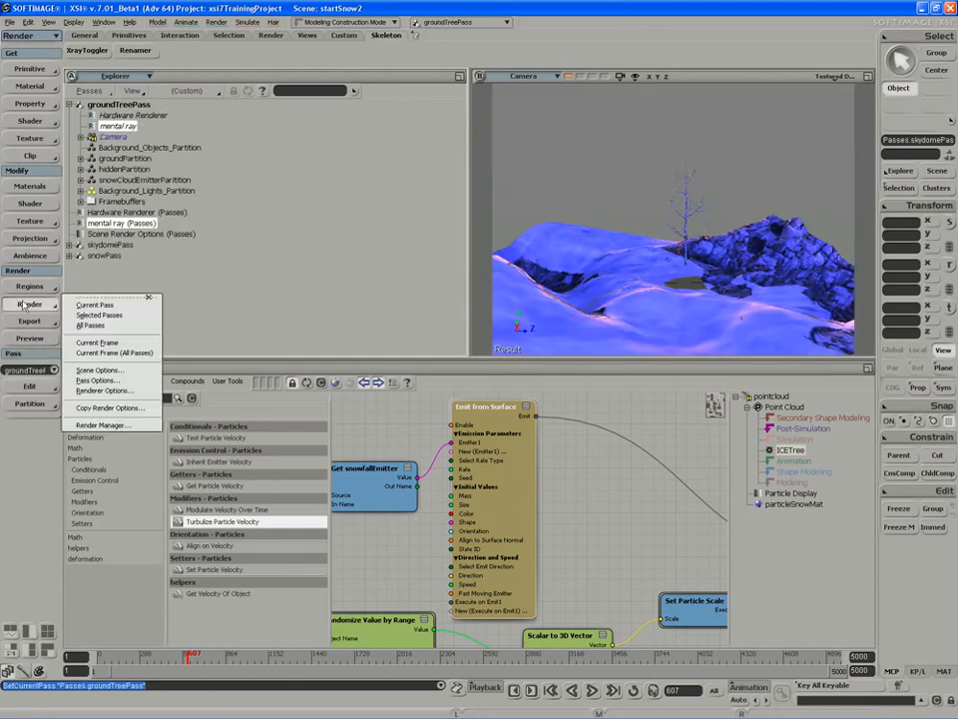
click(99, 370)
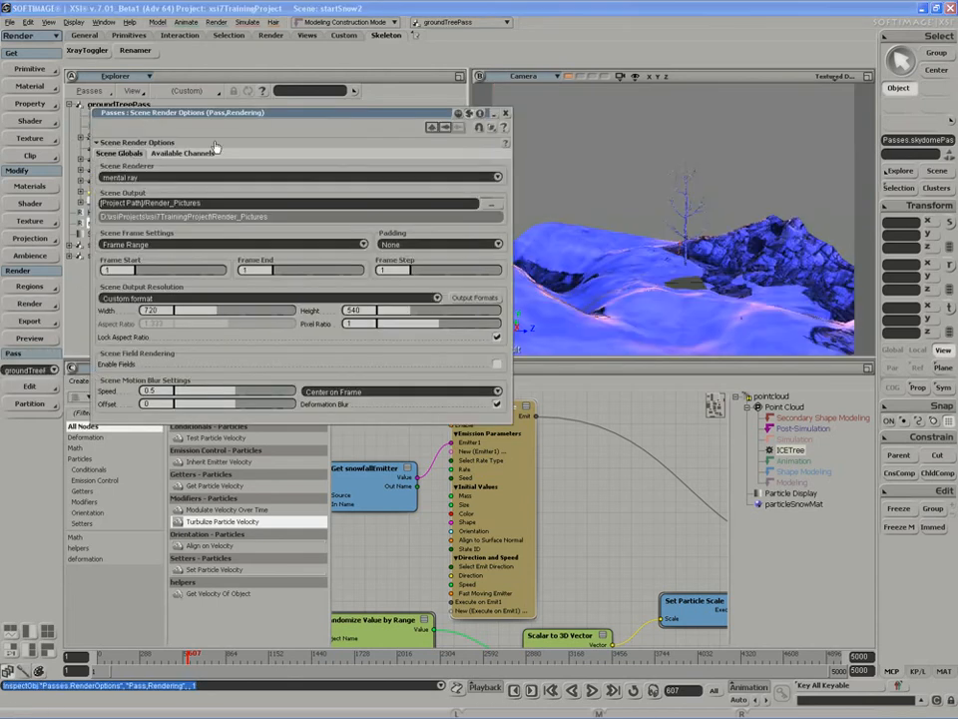
click(507, 113)
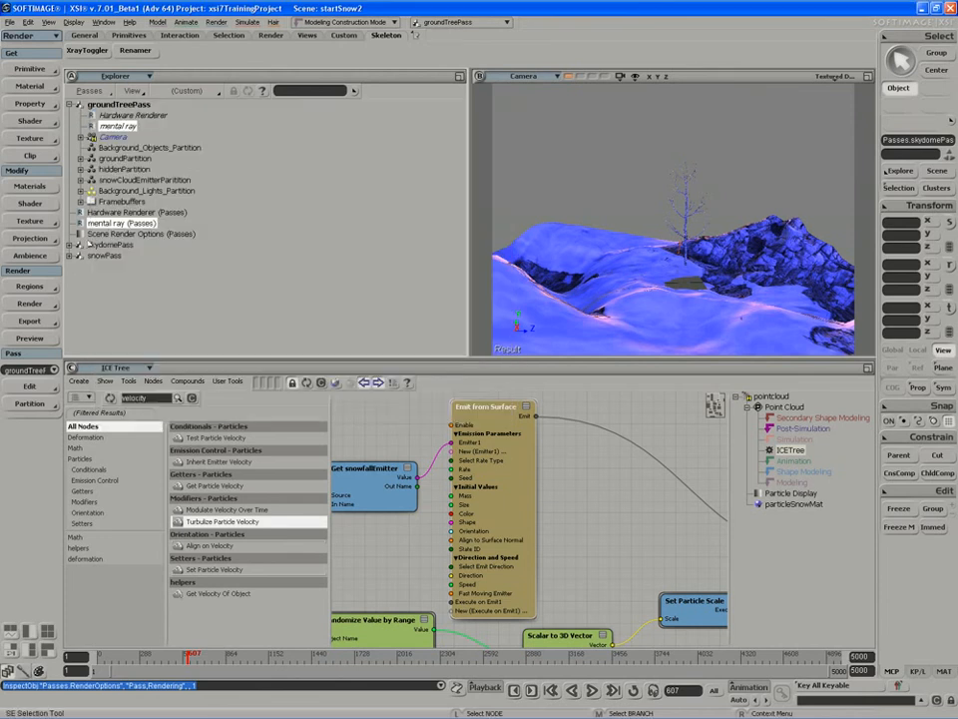
Step: Make snowPass the current pass and check its frame settings in the scene render options
click(54, 370)
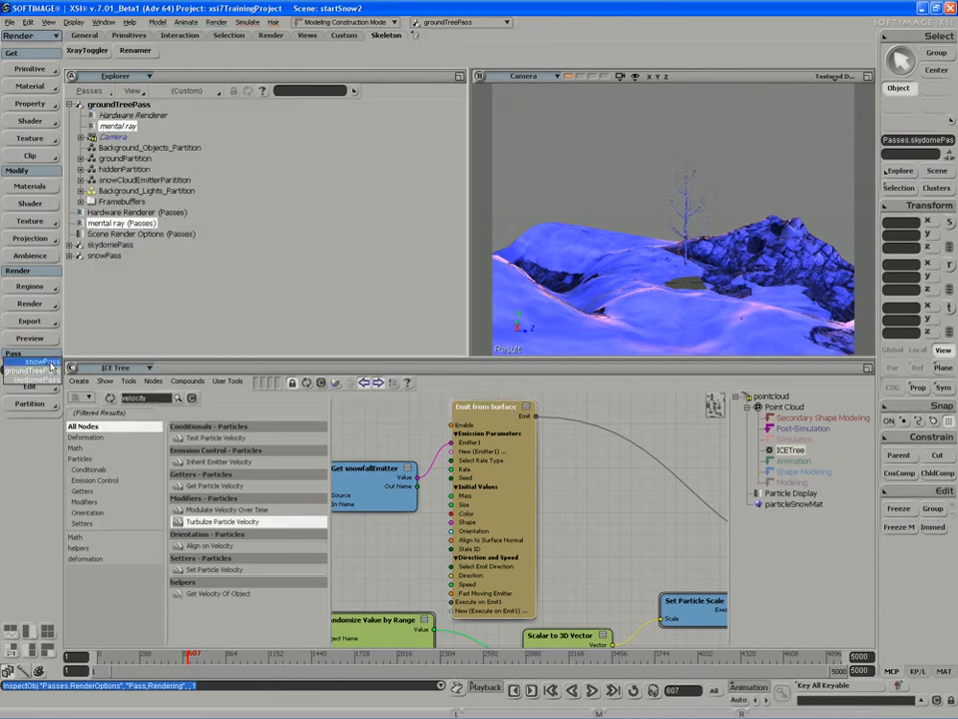
click(42, 376)
click(31, 304)
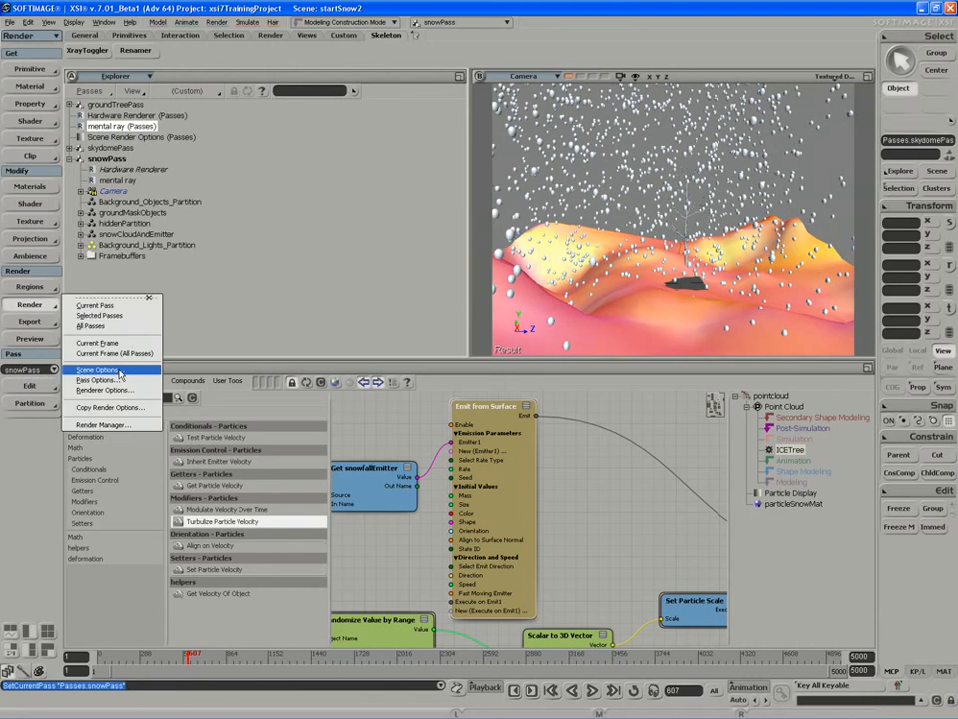
click(110, 369)
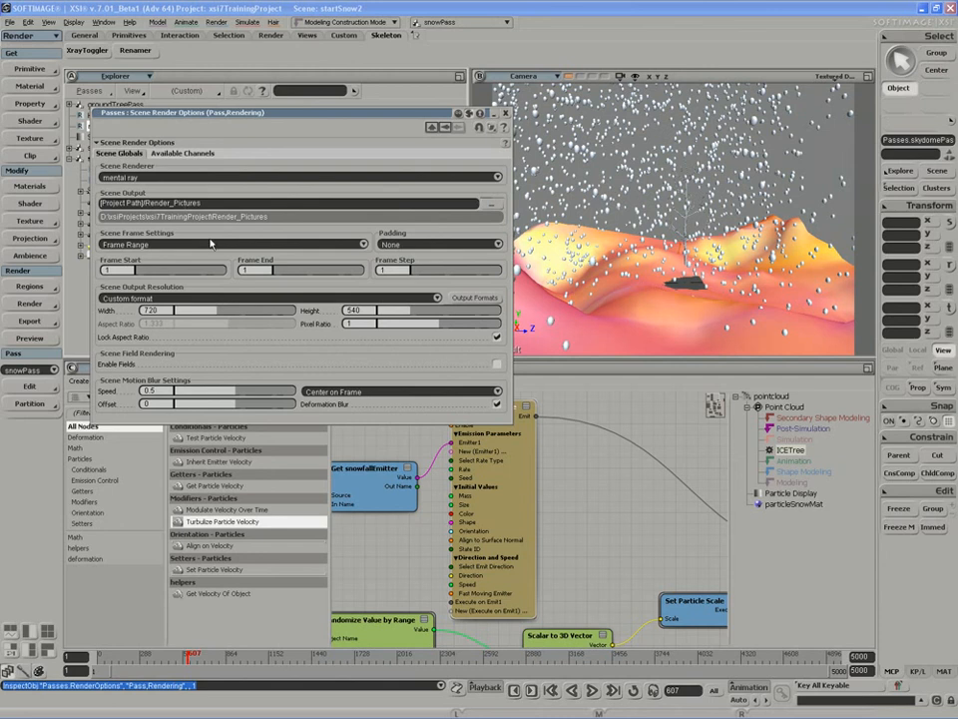
click(506, 116)
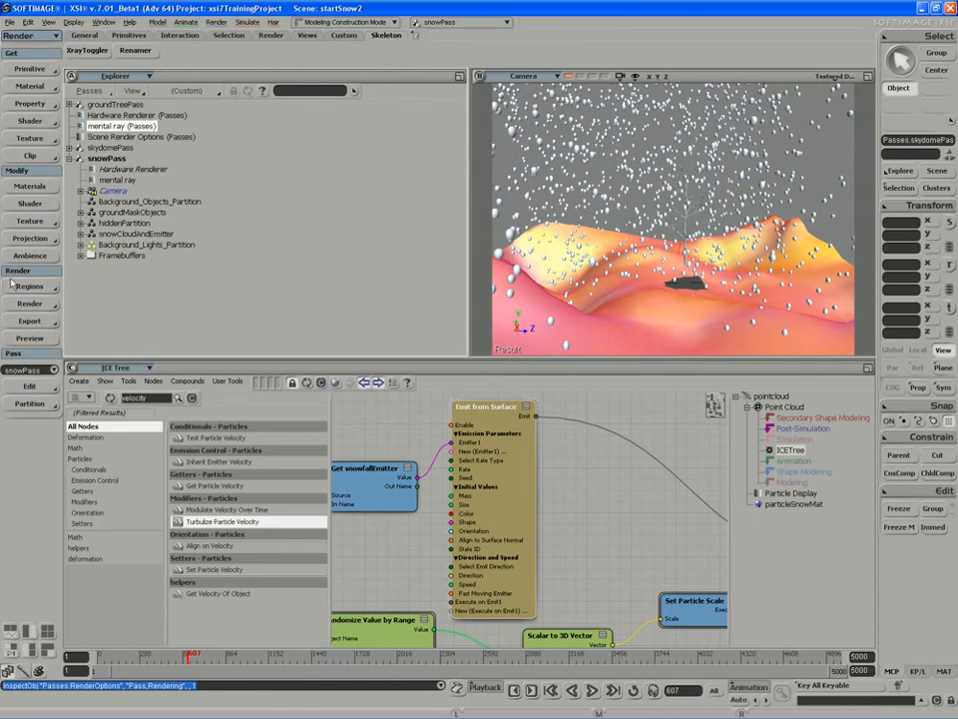
Step: Select snowPass in the explorer and check the scene render options again
click(69, 158)
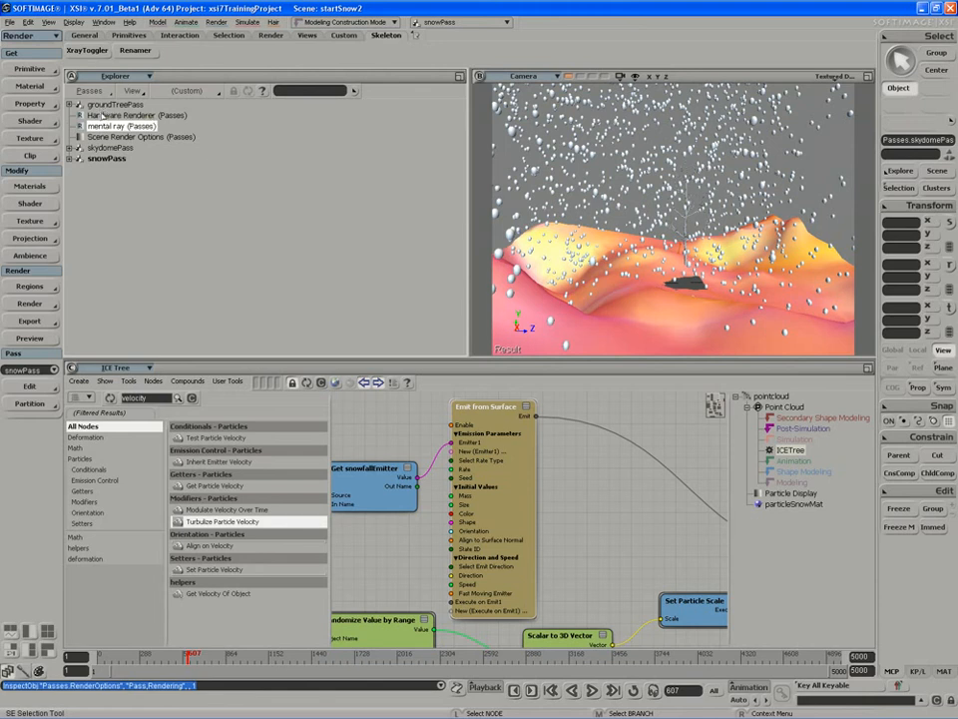
click(104, 159)
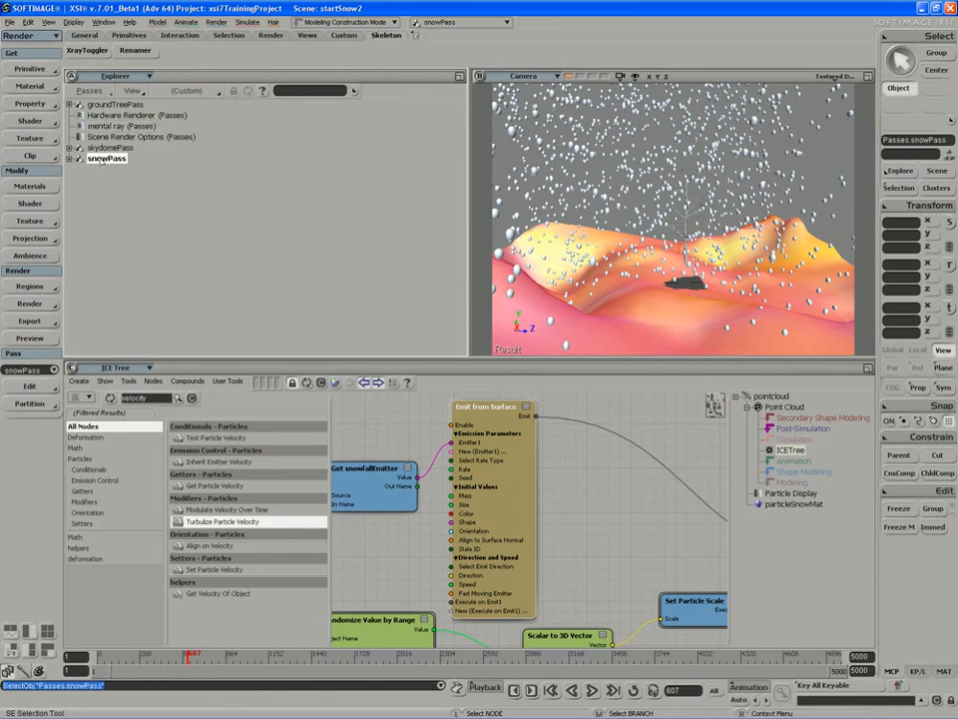
click(16, 304)
click(116, 381)
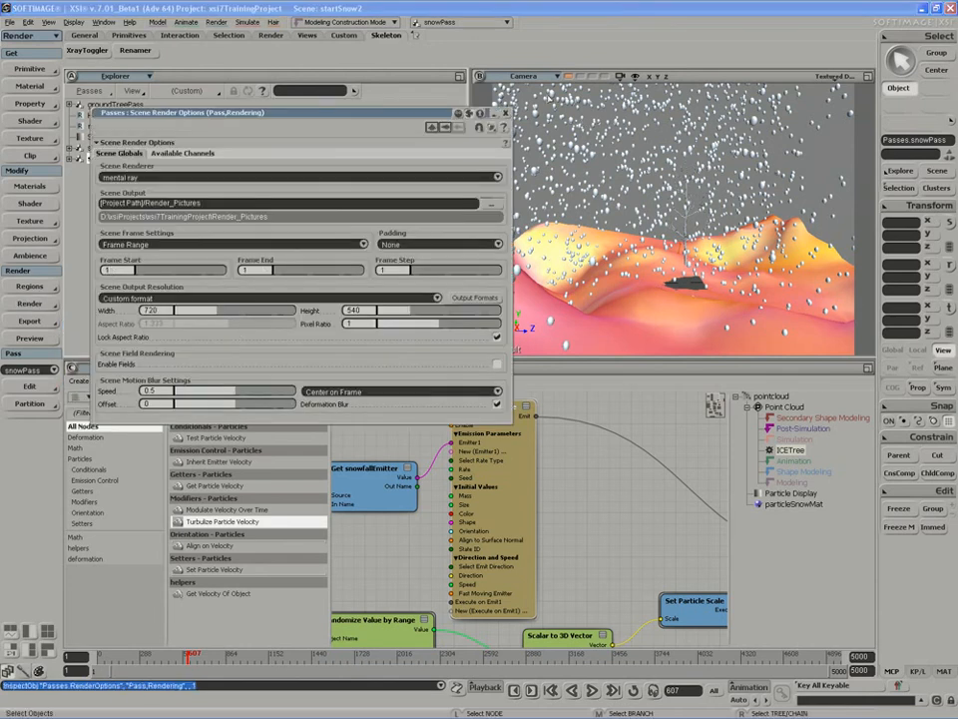
click(506, 113)
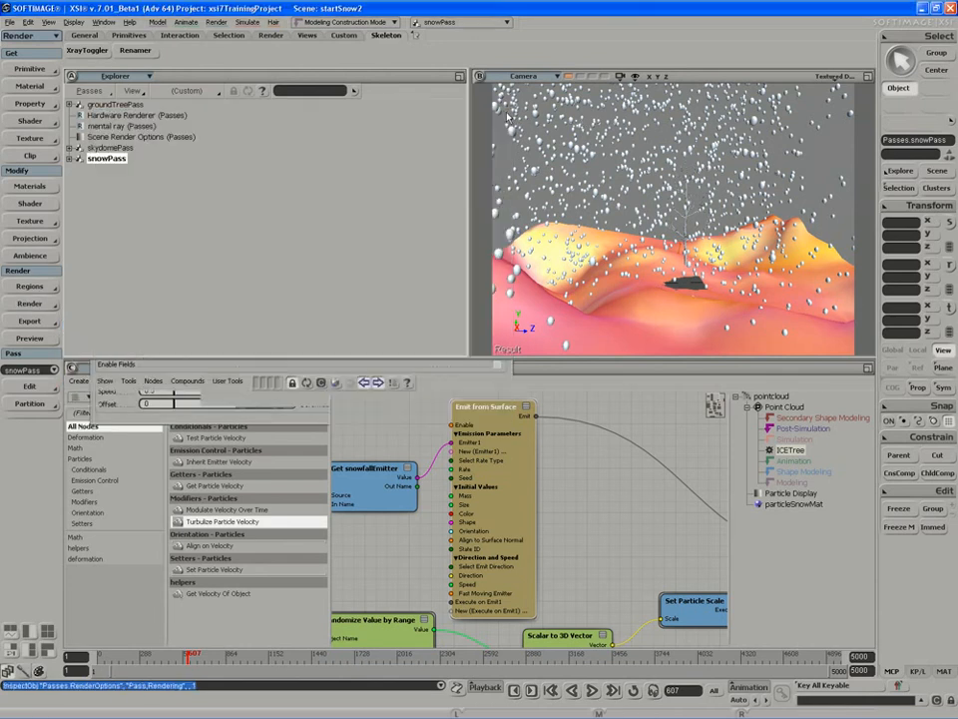
Step: In snowPass's own pass options, set Pass Frames to Frame Range with End at 300
click(69, 158)
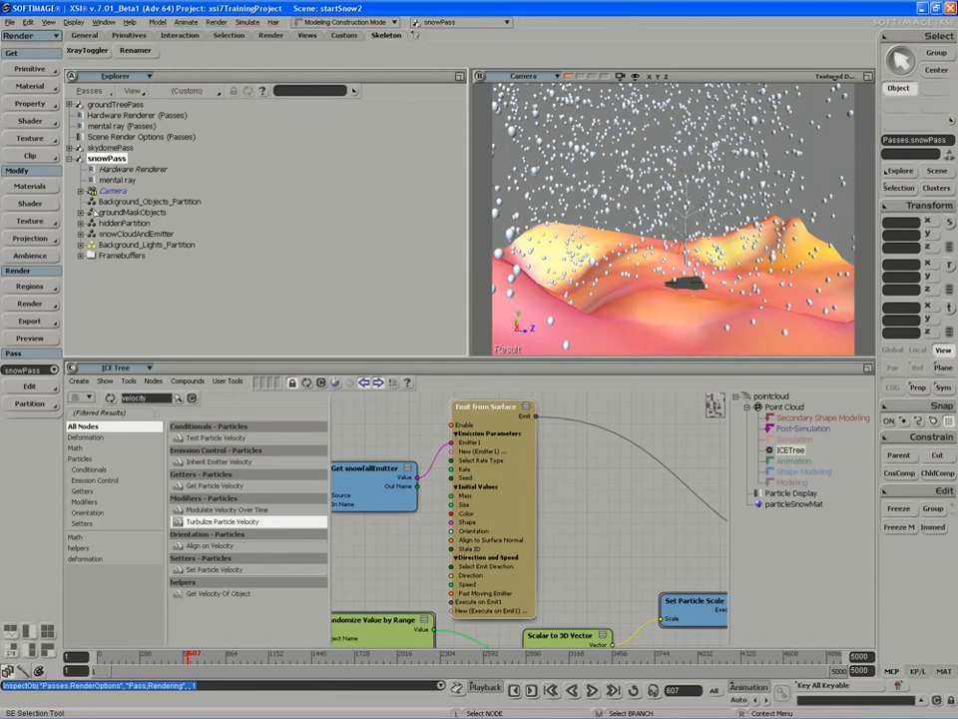
click(50, 303)
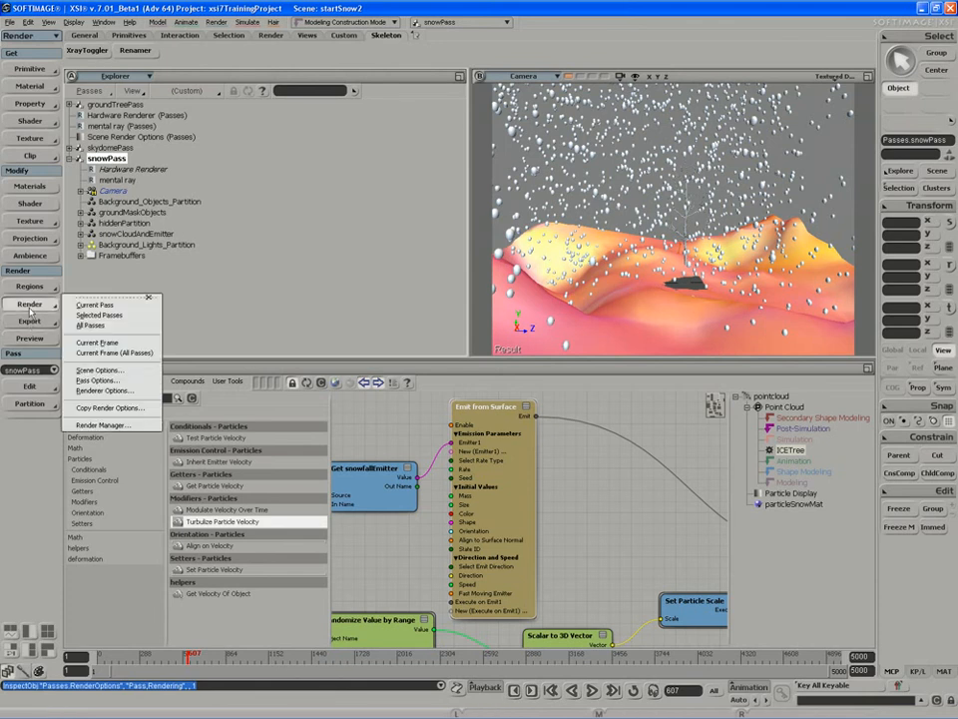
click(94, 383)
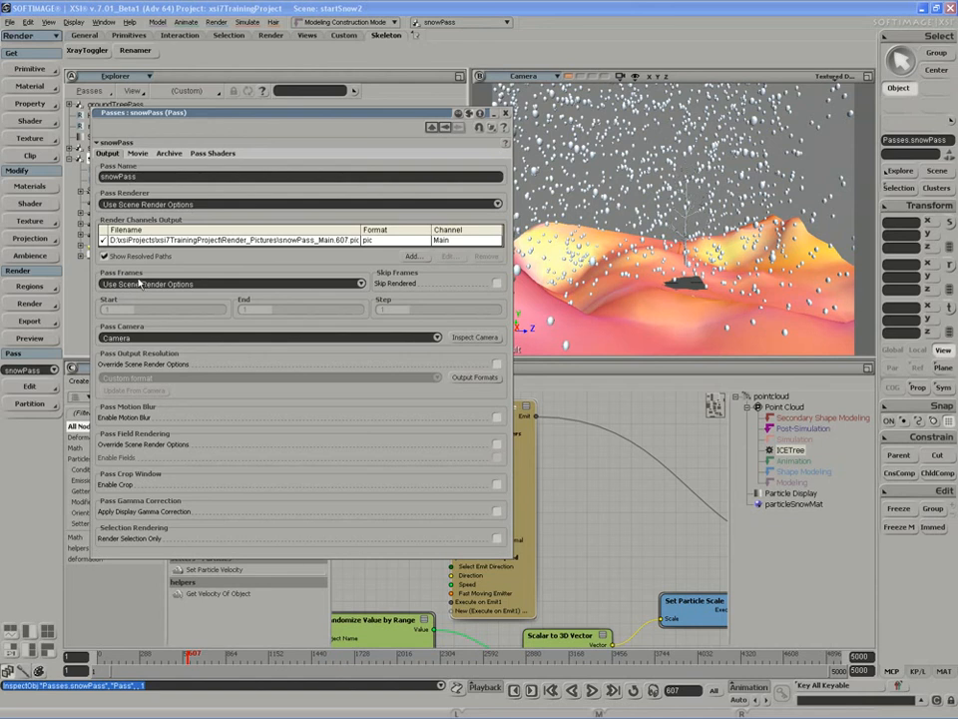
click(138, 285)
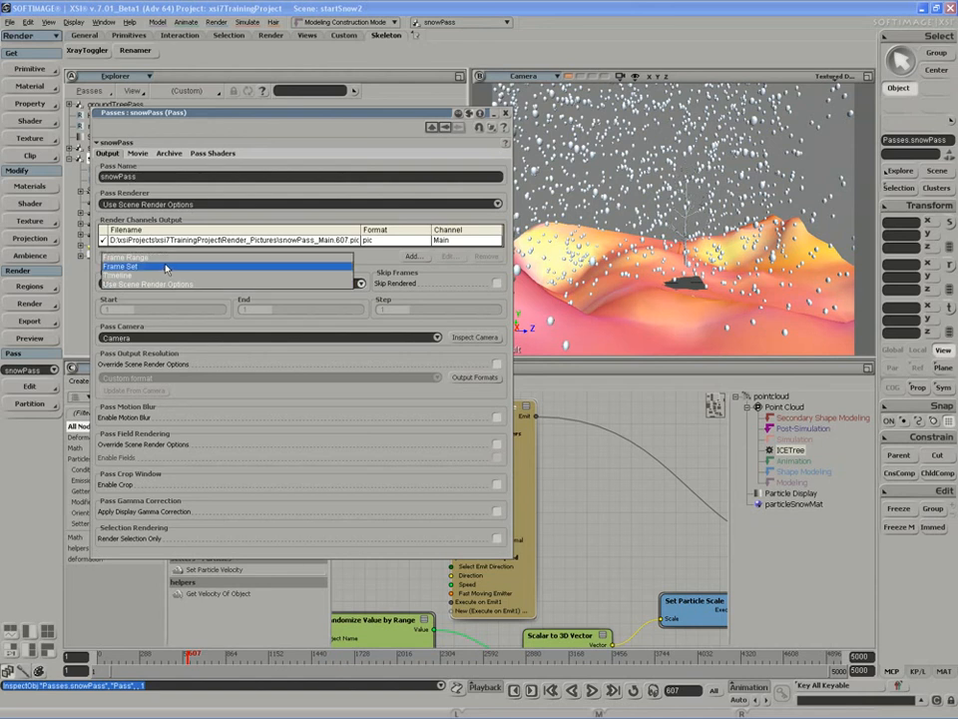
click(124, 257)
click(249, 310)
text(300)
key(Return)
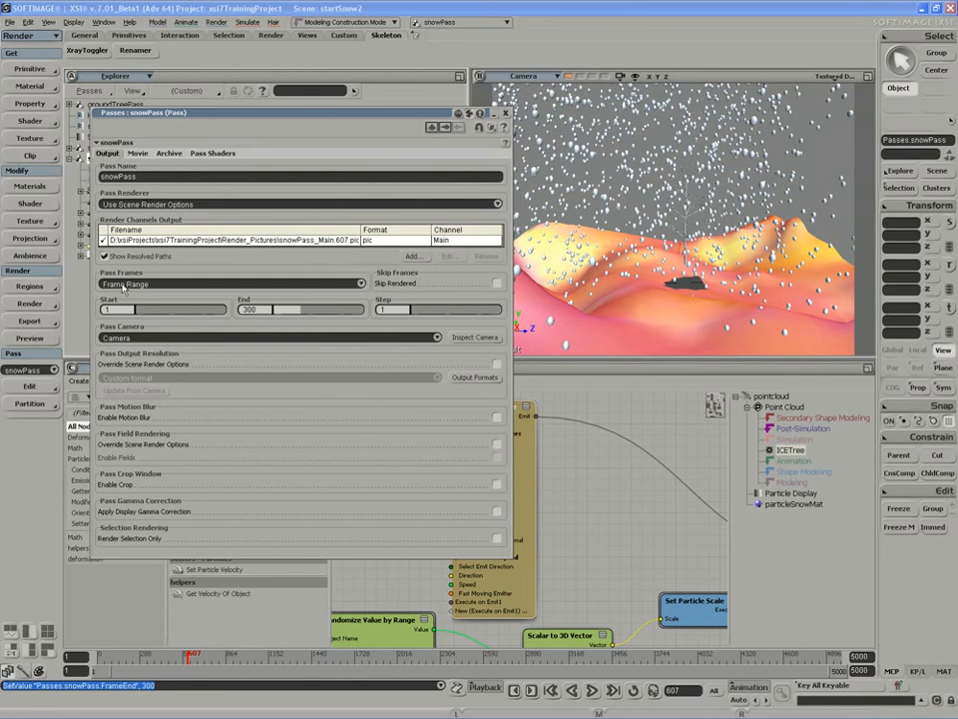
click(506, 113)
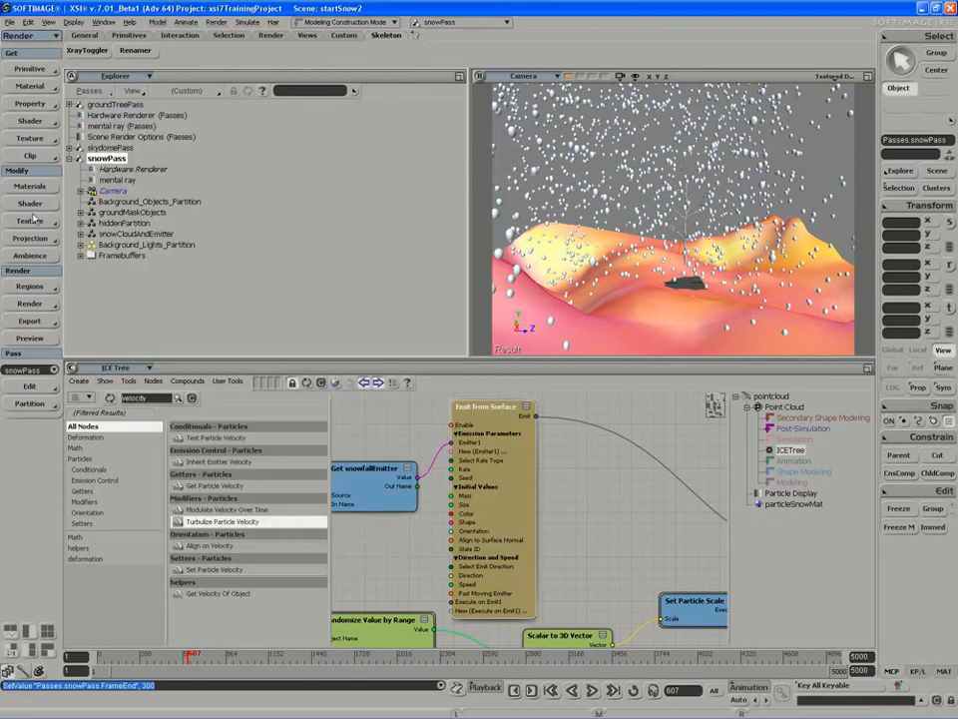
Step: Switch the current pass to groundTreePass and review the scene frame range in the scene render options
click(54, 370)
click(50, 380)
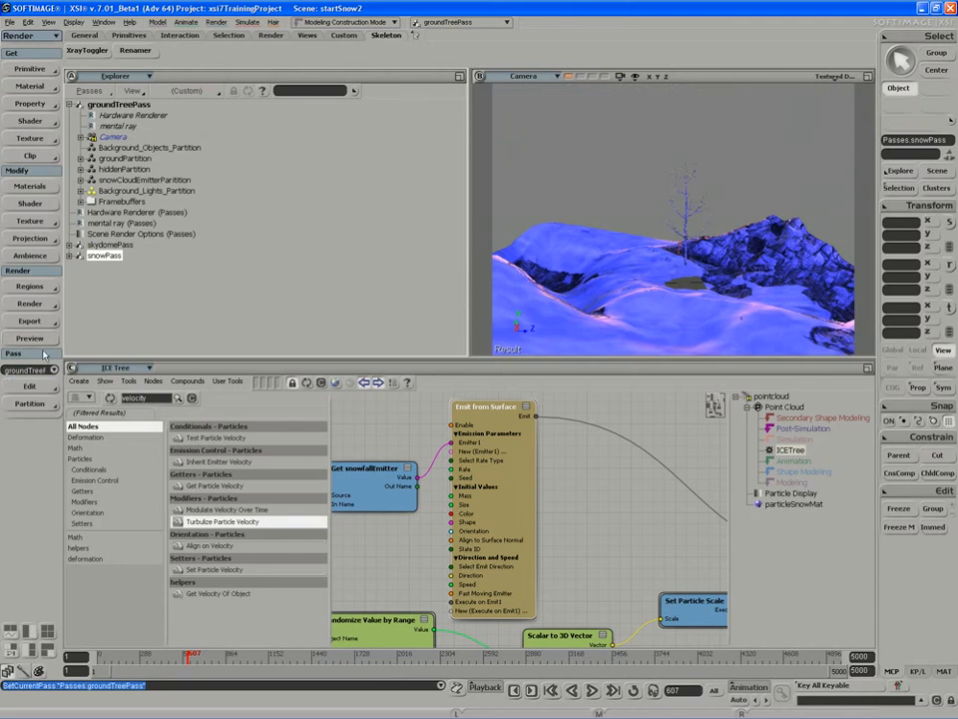
click(30, 305)
click(100, 369)
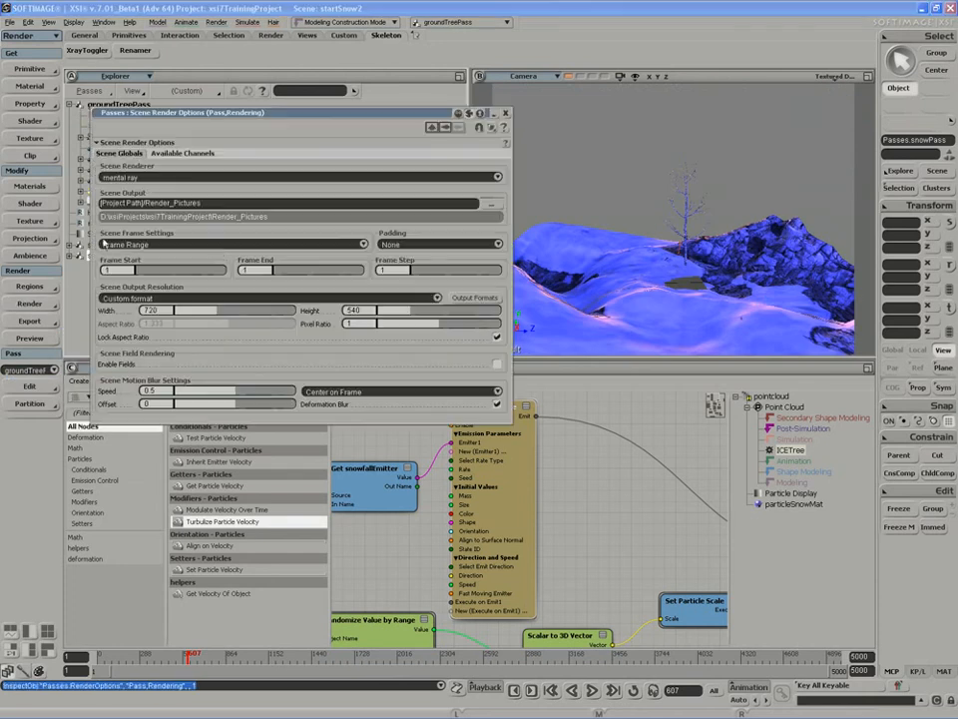
click(506, 114)
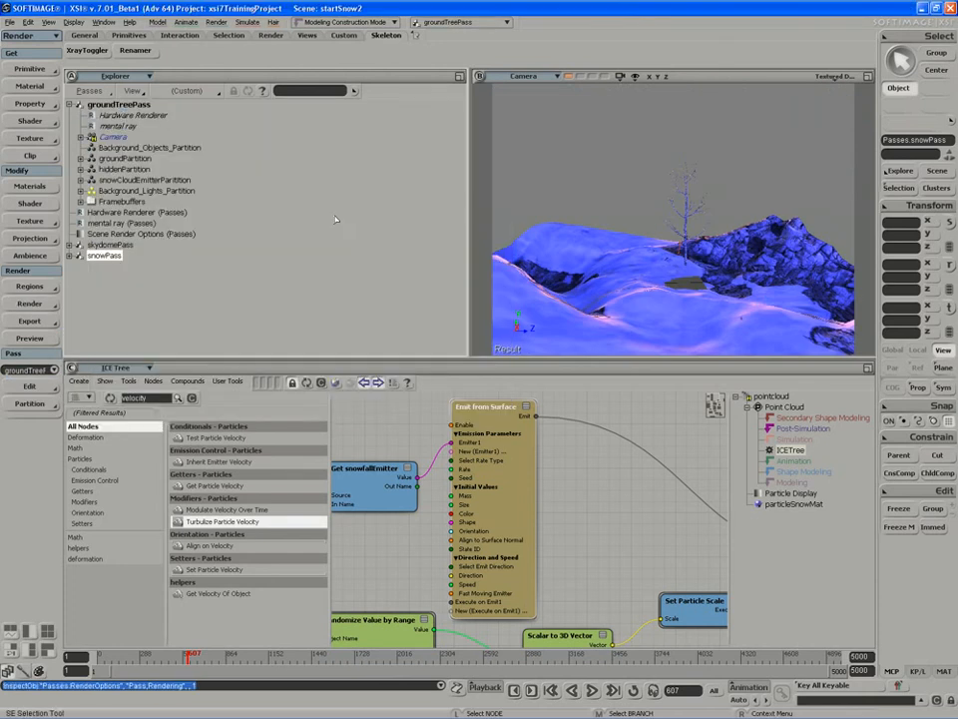
Step: Compare the scene render options with groundTreePass's pass options, checking the Pass Frames source, and deselect everything
click(70, 256)
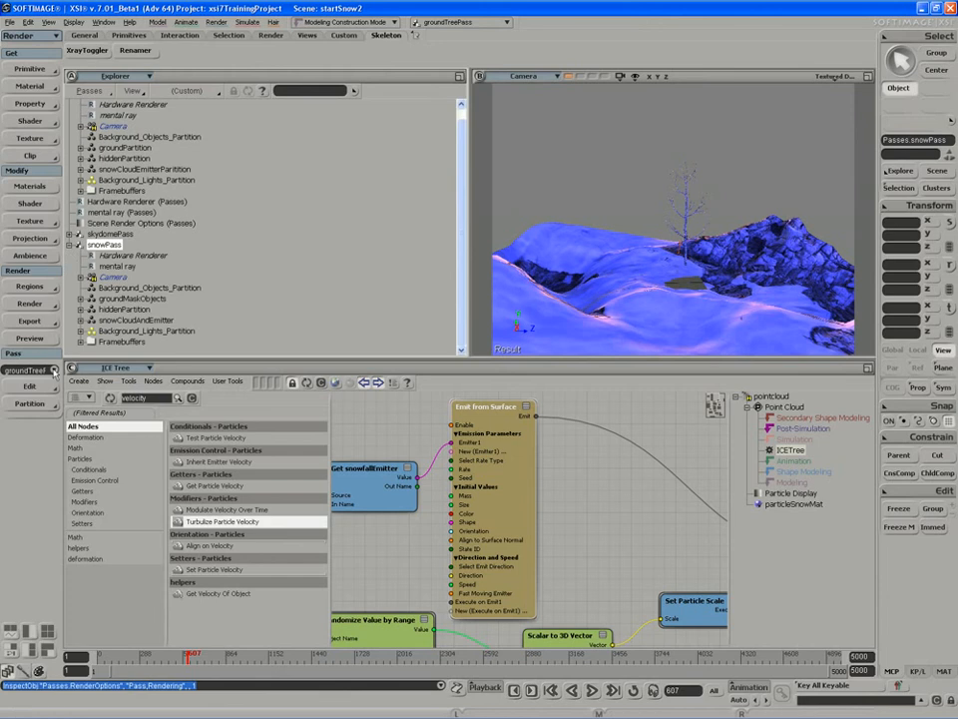
click(34, 339)
click(92, 367)
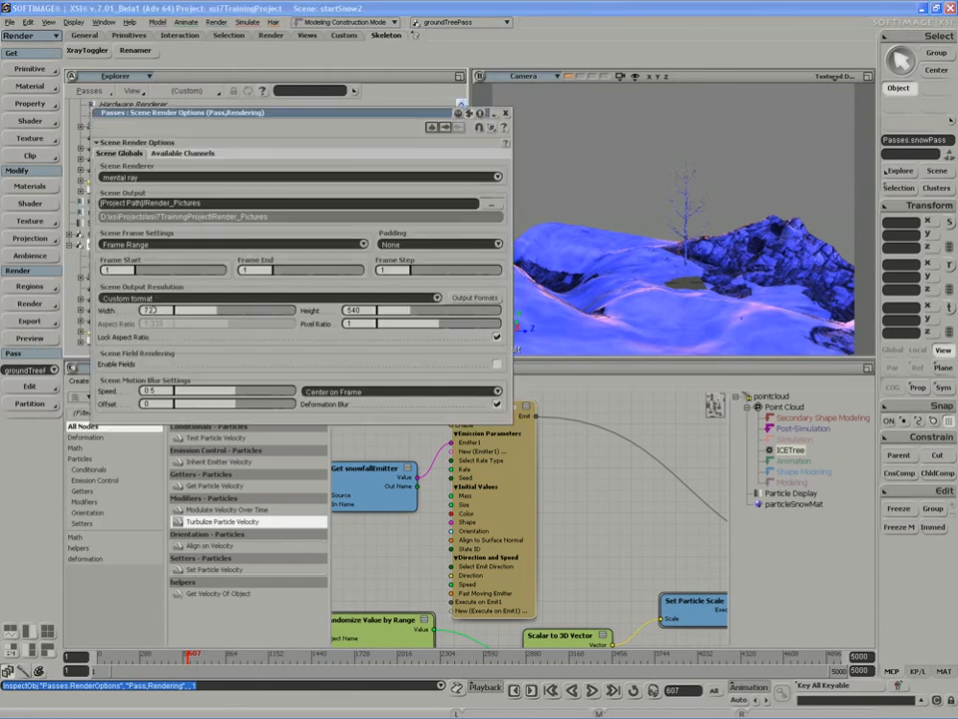
click(30, 303)
click(100, 377)
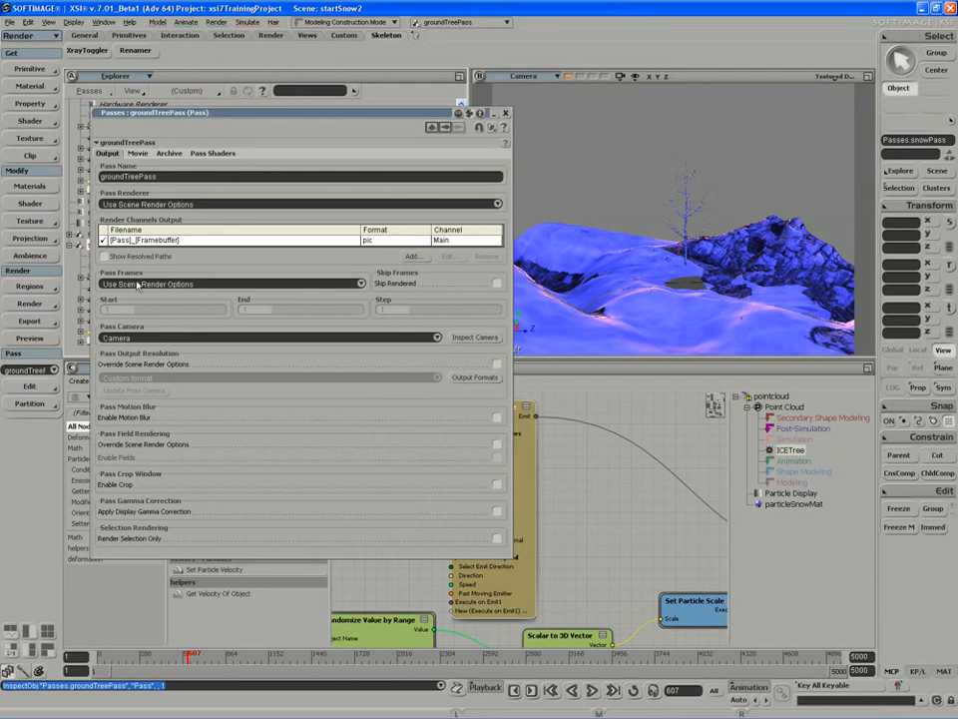
key(ctrl+shift+a)
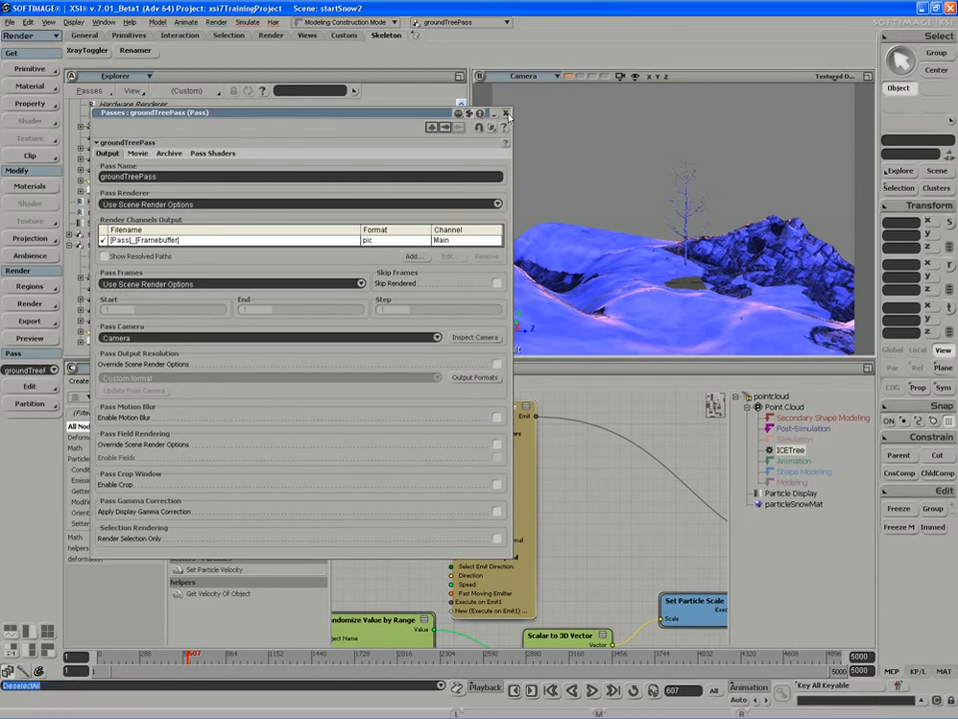
Step: Return to snowPass as the current pass and verify the frame range in its pass options
click(30, 369)
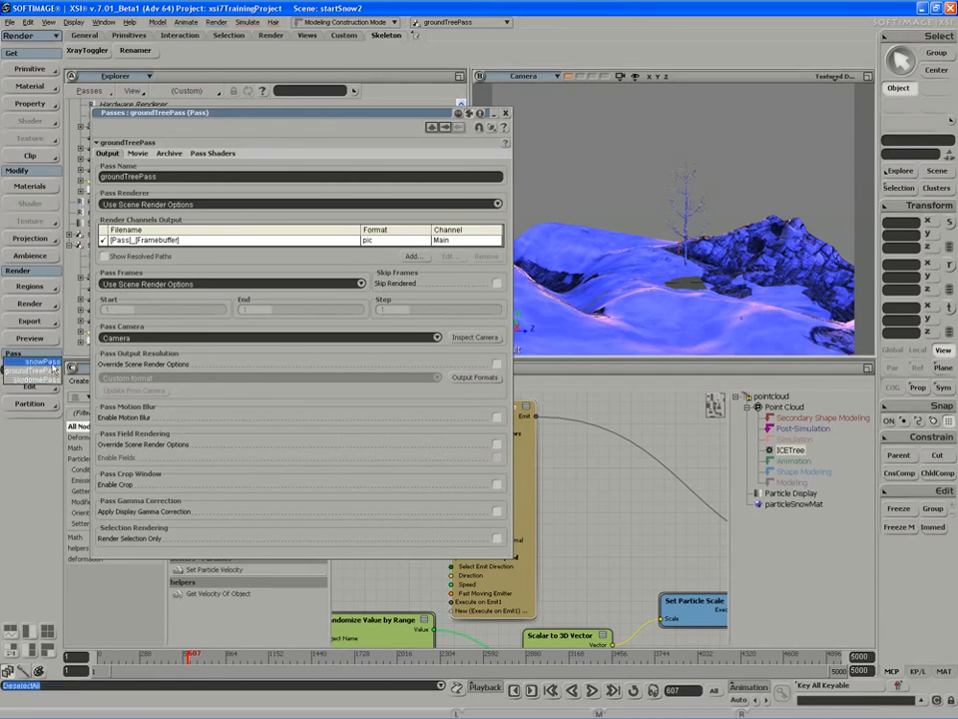
click(50, 369)
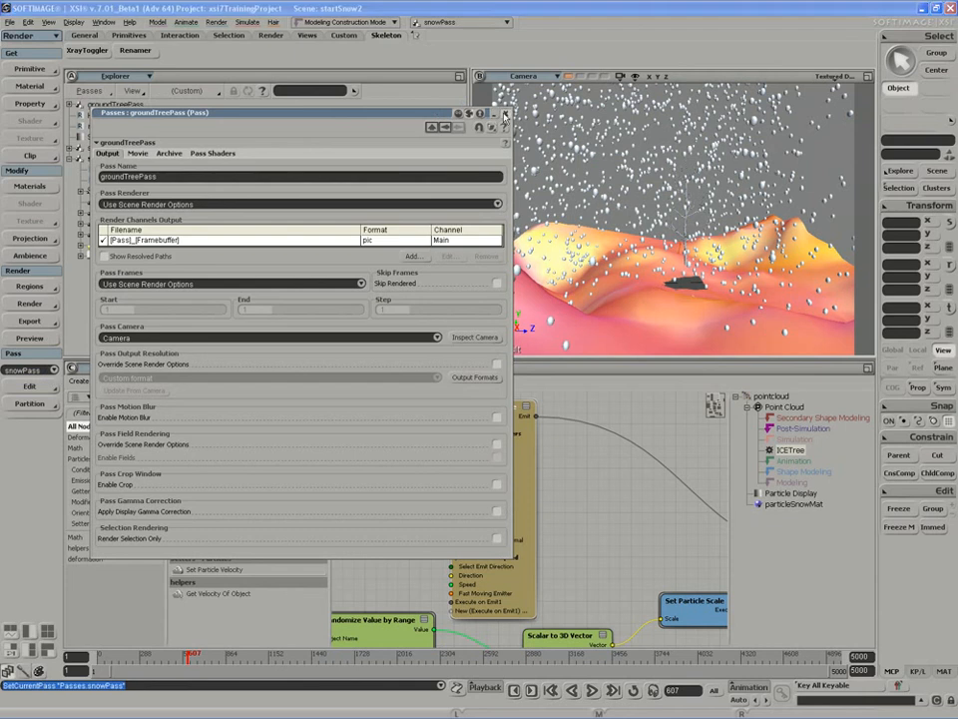
click(30, 304)
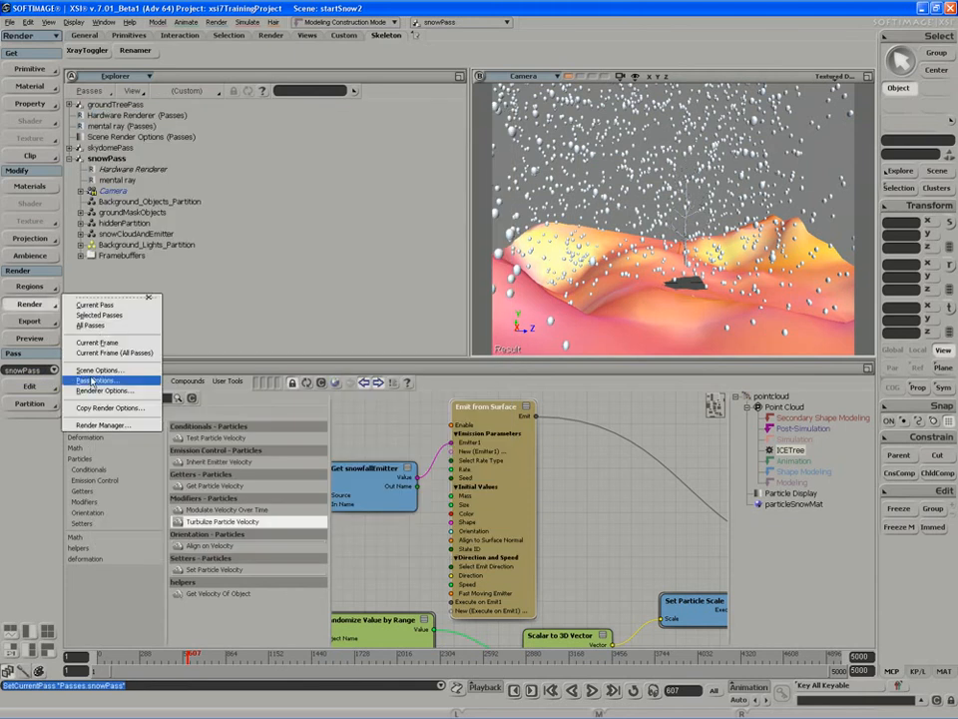
click(92, 380)
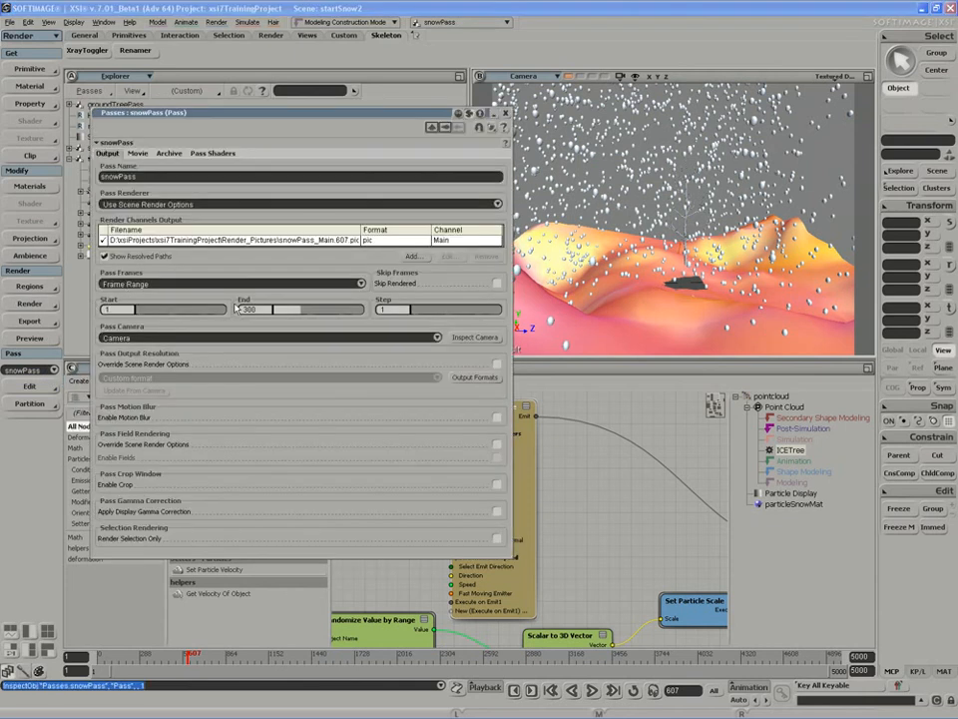
click(506, 113)
Step: Review snowPass, skydomePass and groundTreePass in the Render Manager, keeping groundTreePass's Pass Frames on Use Scene Render Options
click(31, 304)
click(120, 425)
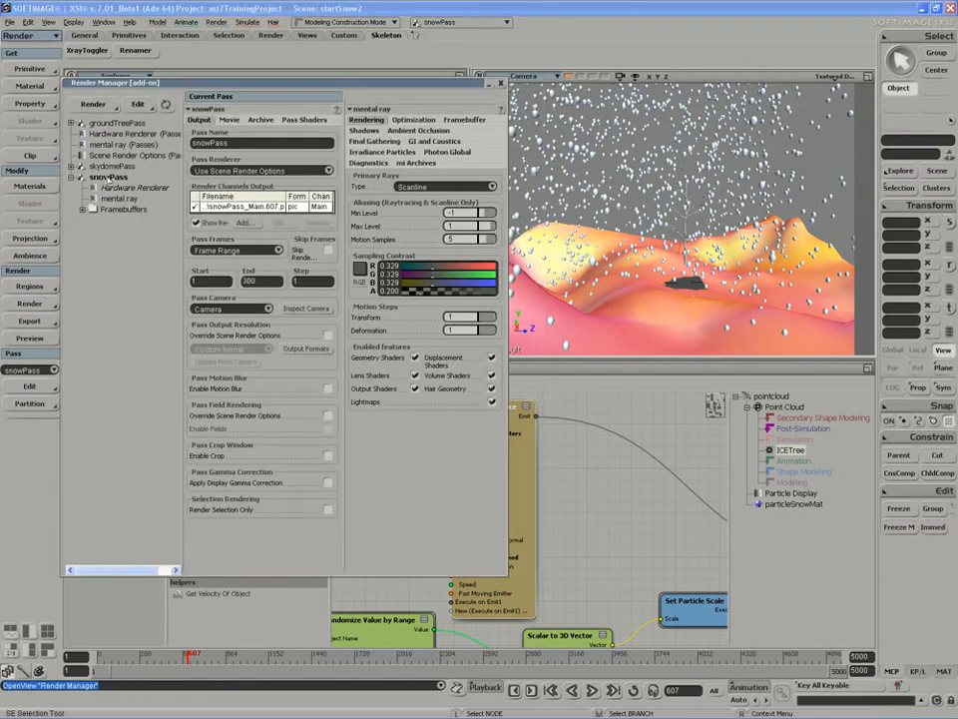
click(108, 178)
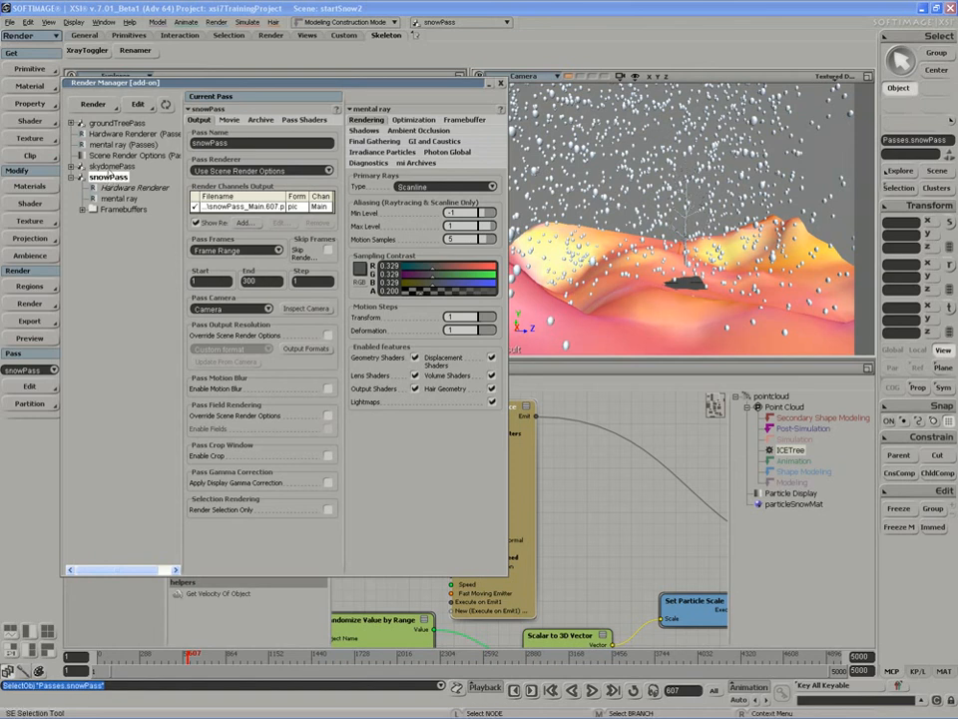
click(107, 167)
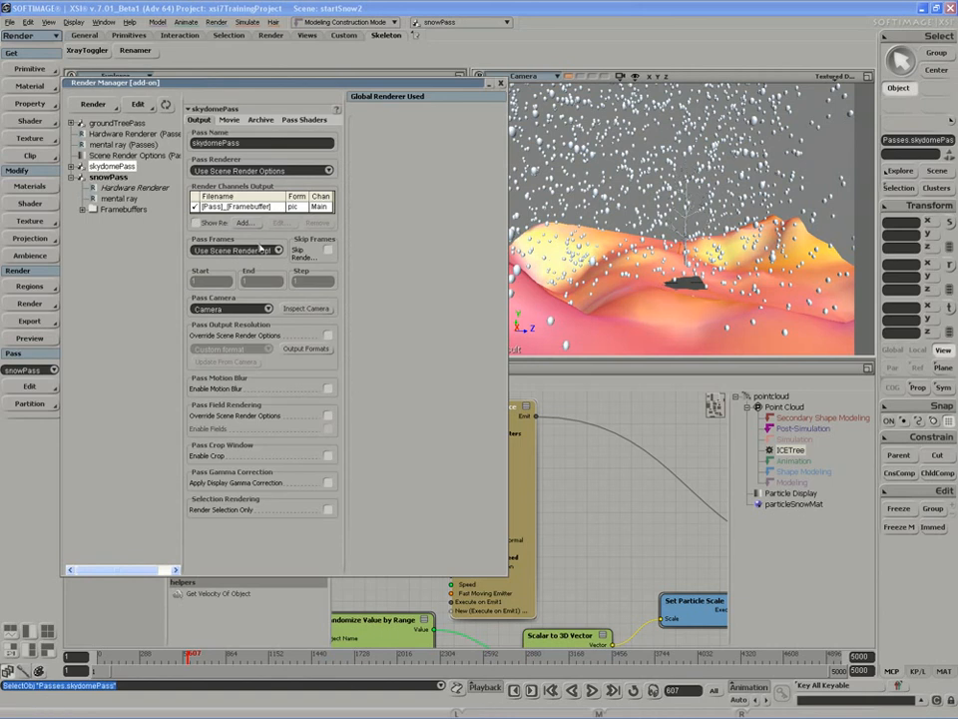
click(118, 124)
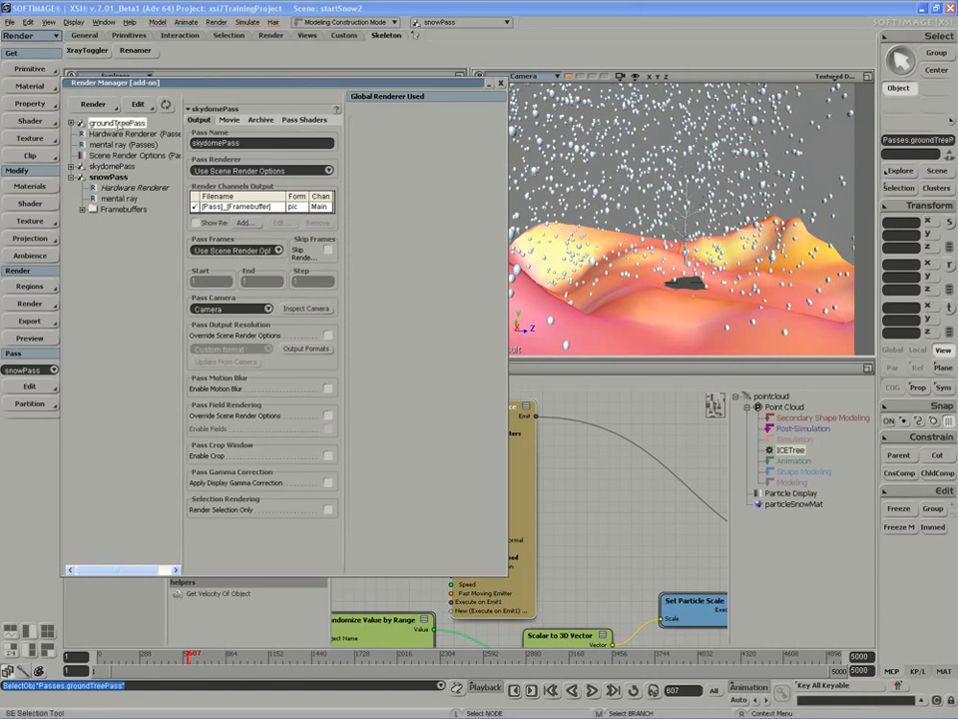
click(280, 249)
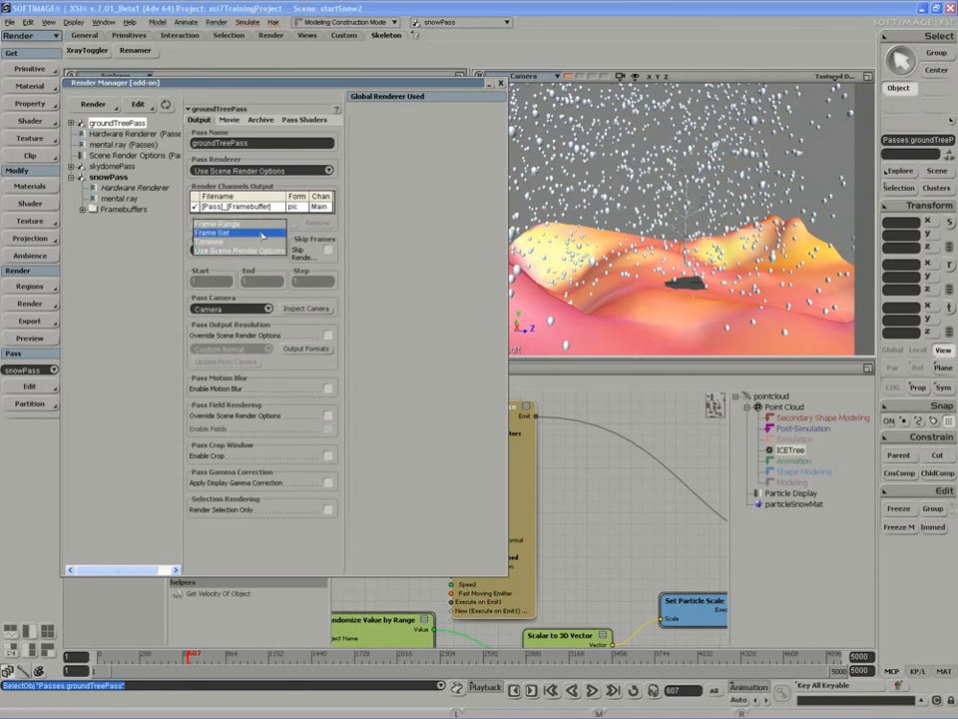
click(254, 251)
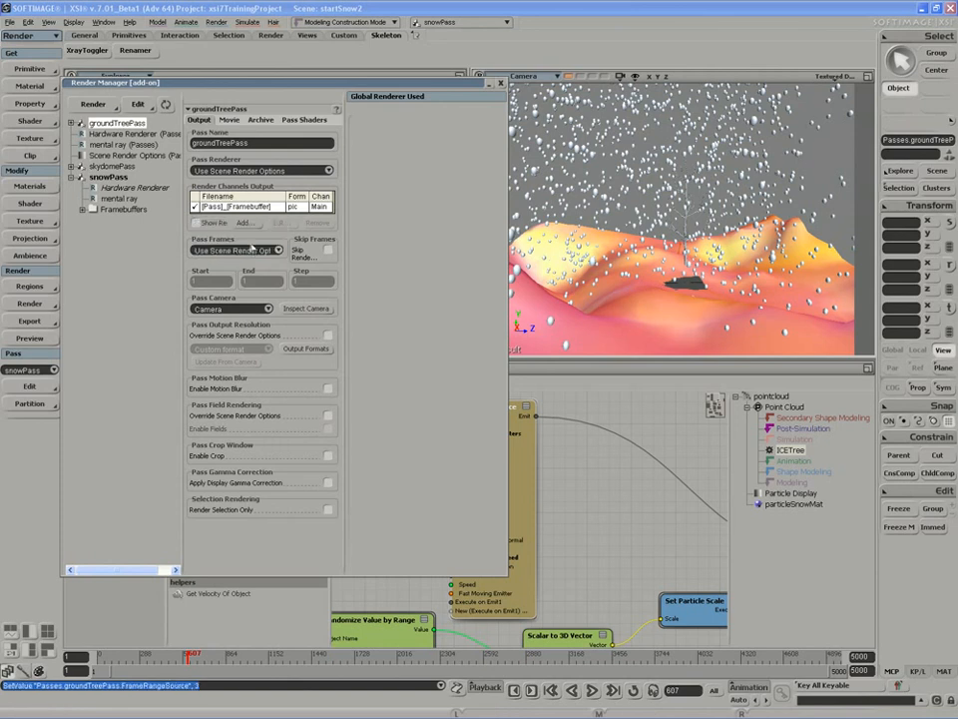
Step: Close the Render Manager and save the scene
click(501, 84)
click(8, 22)
click(23, 65)
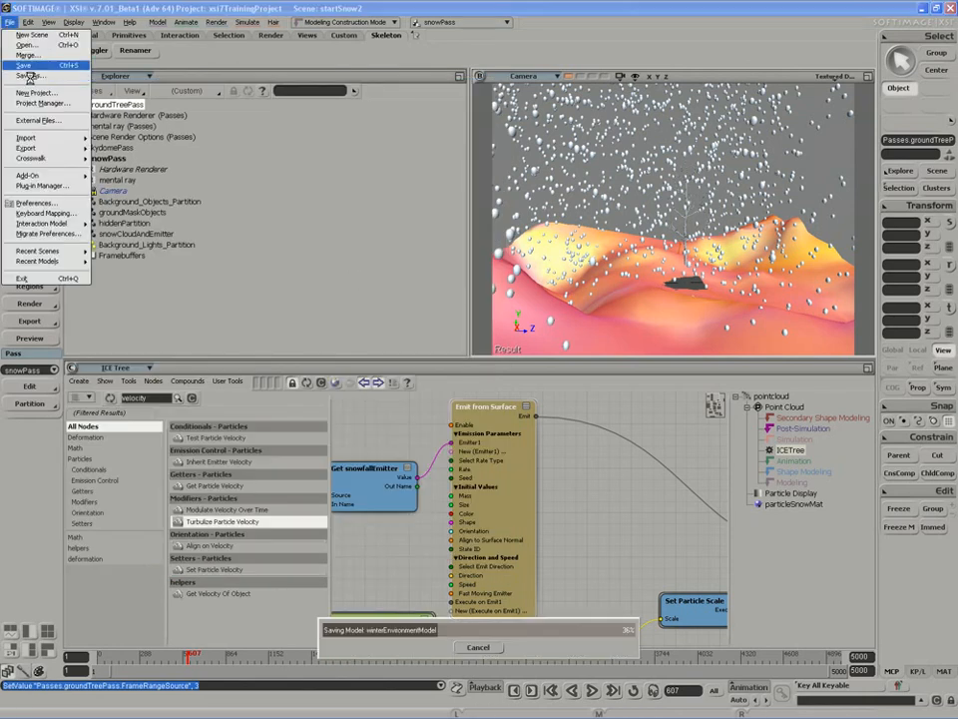